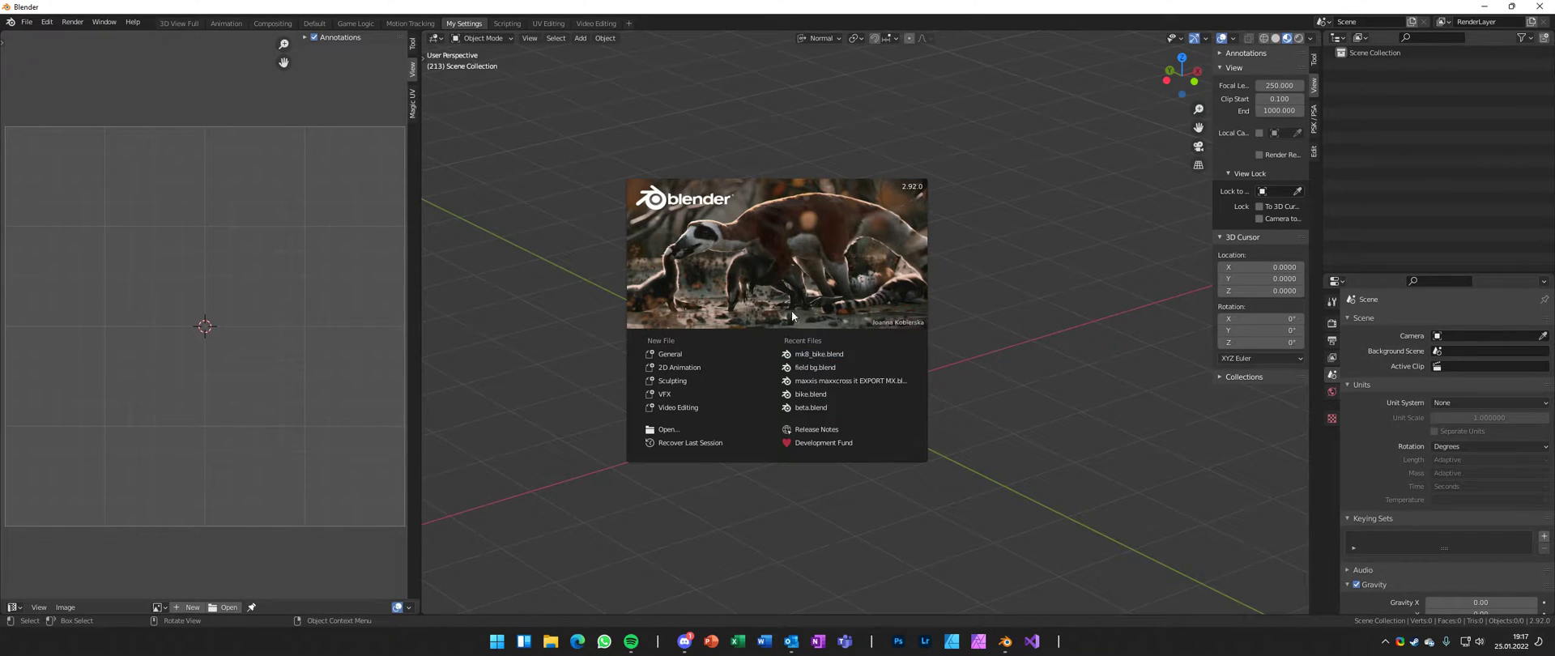
- Close the Blender splash screen to reveal the empty scene in the My Settings workspace
left_click(918, 528)
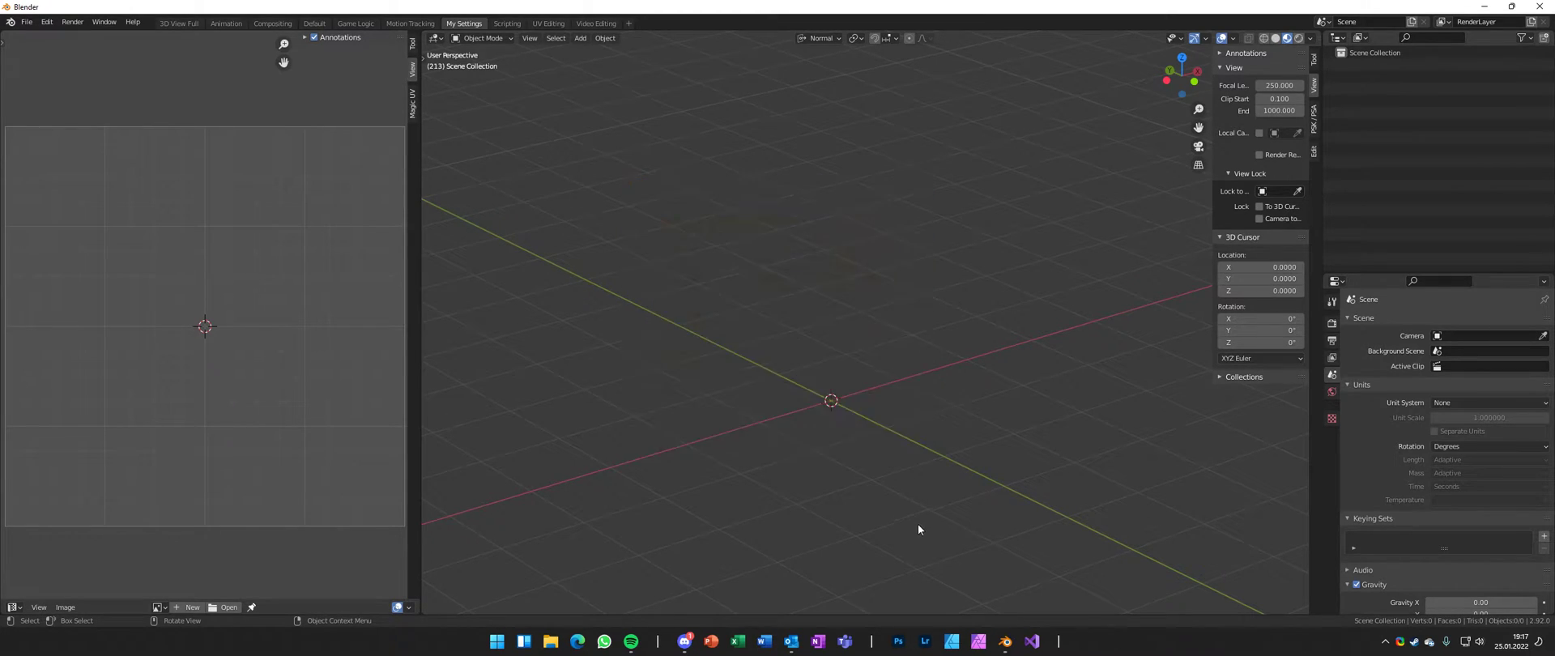
- Load mx-bikes.com in Edge, view its Downloads page, then minimize the browser
left_click(576, 640)
type("mx-bikes.com")
key("Return")
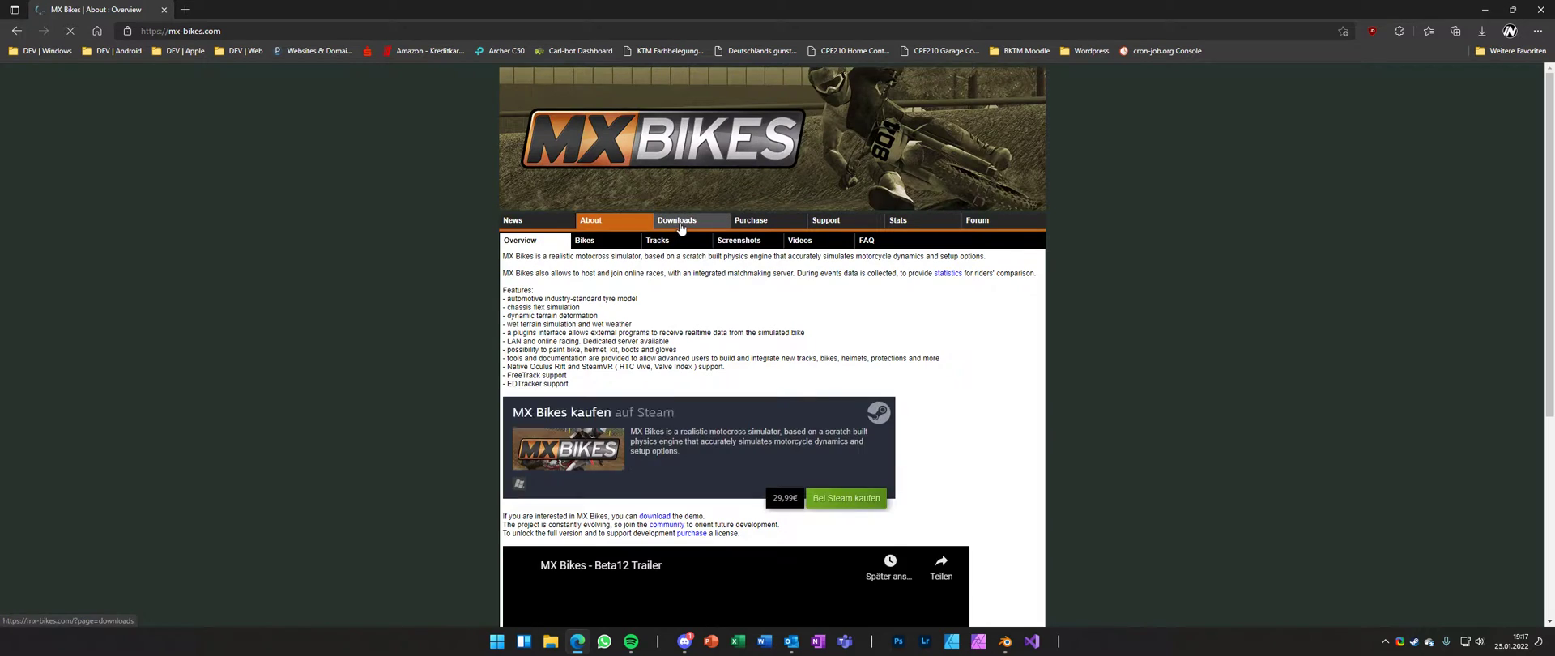
left_click(664, 225)
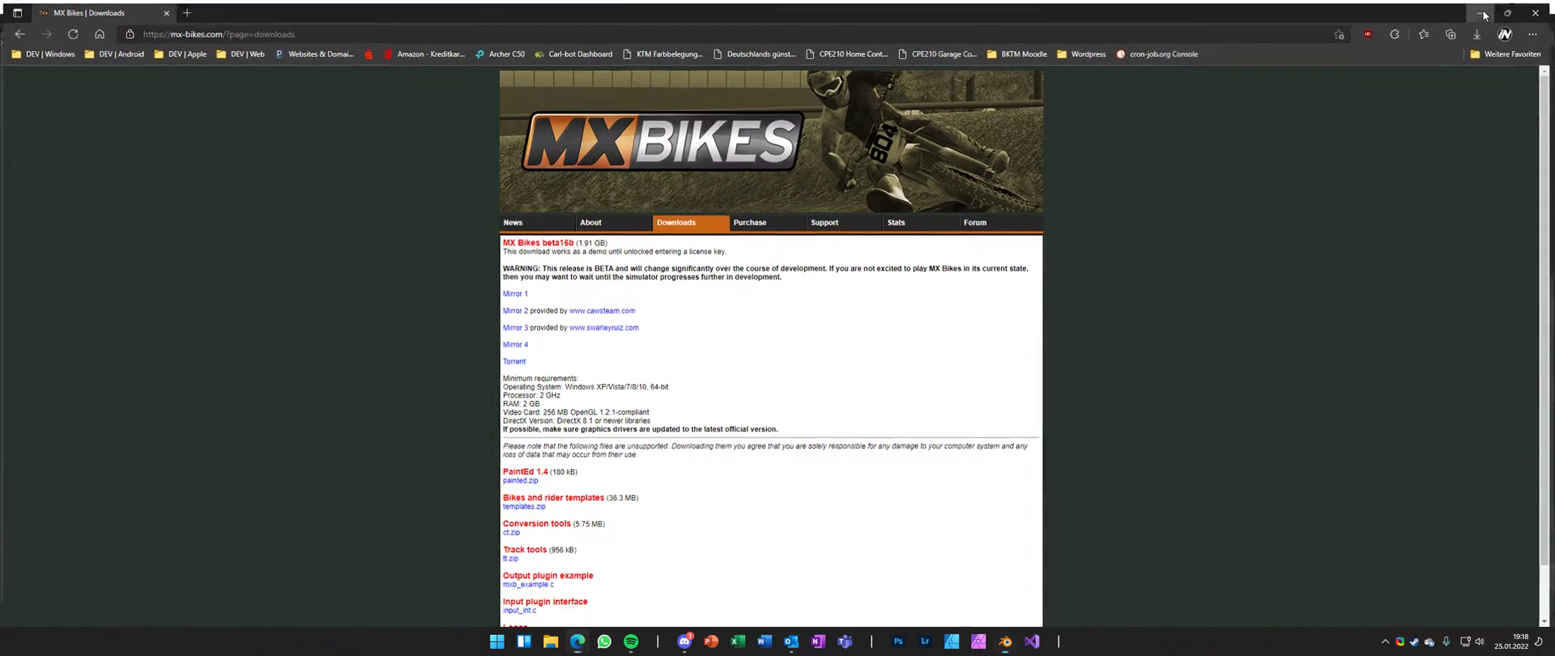
left_click(1484, 11)
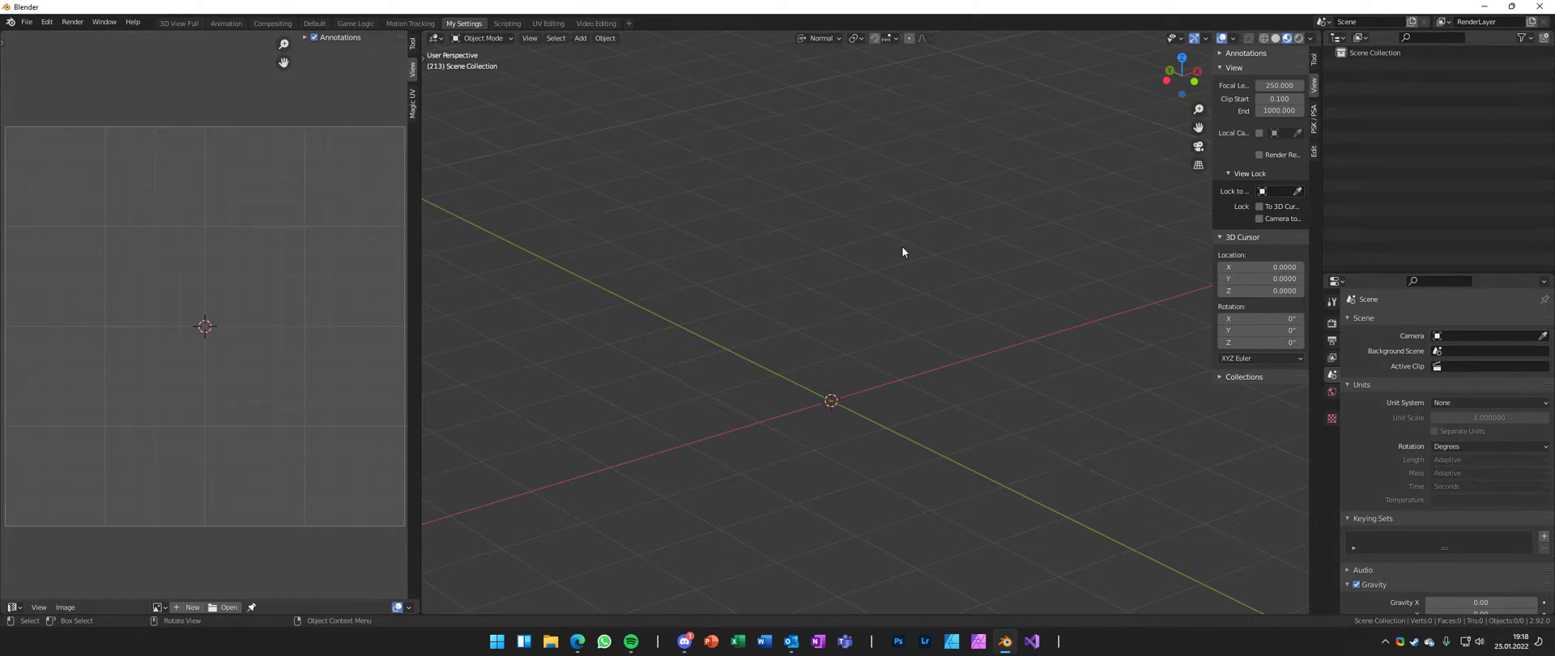
- Go to the MX Bikes\misc\bg folder and select its three .map files
scroll(875, 327, "down", 1)
scroll(821, 349, "up", 2)
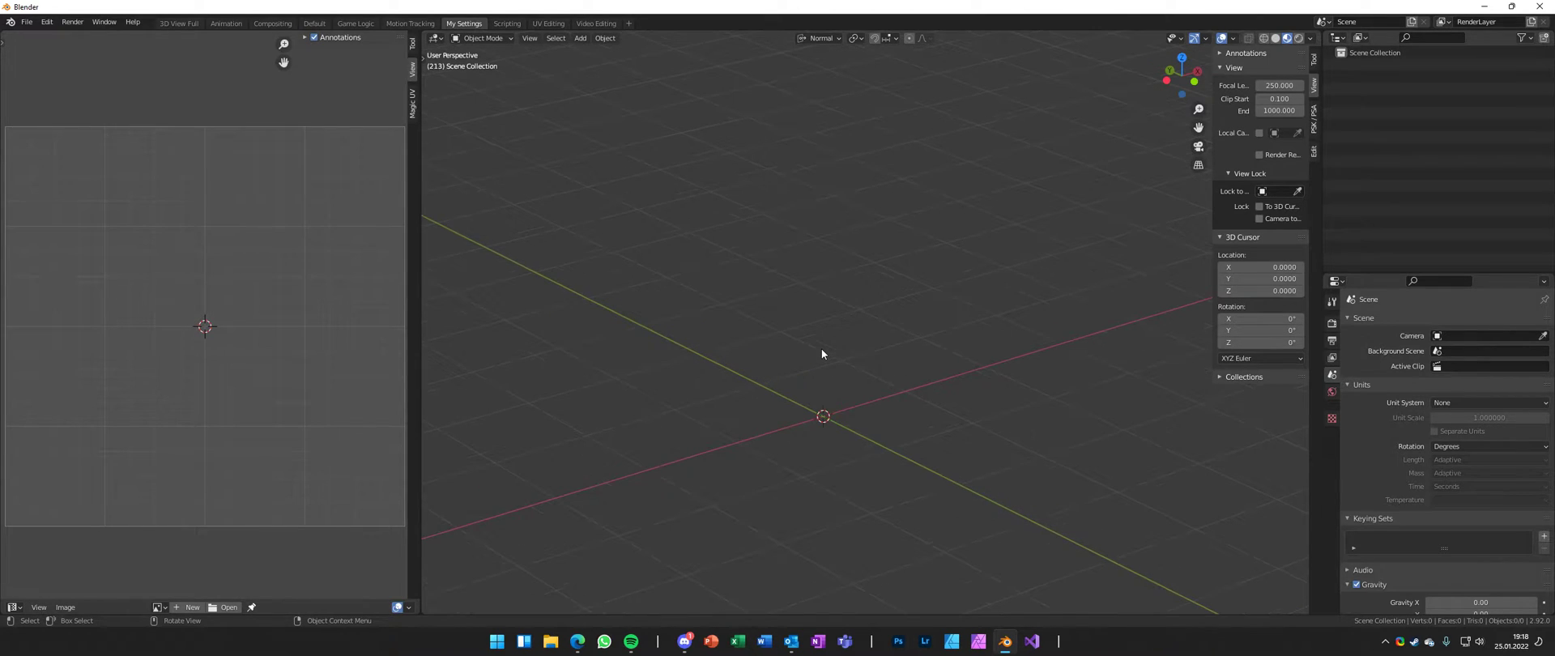
middle_click_drag(818, 351, 840, 284, "shift")
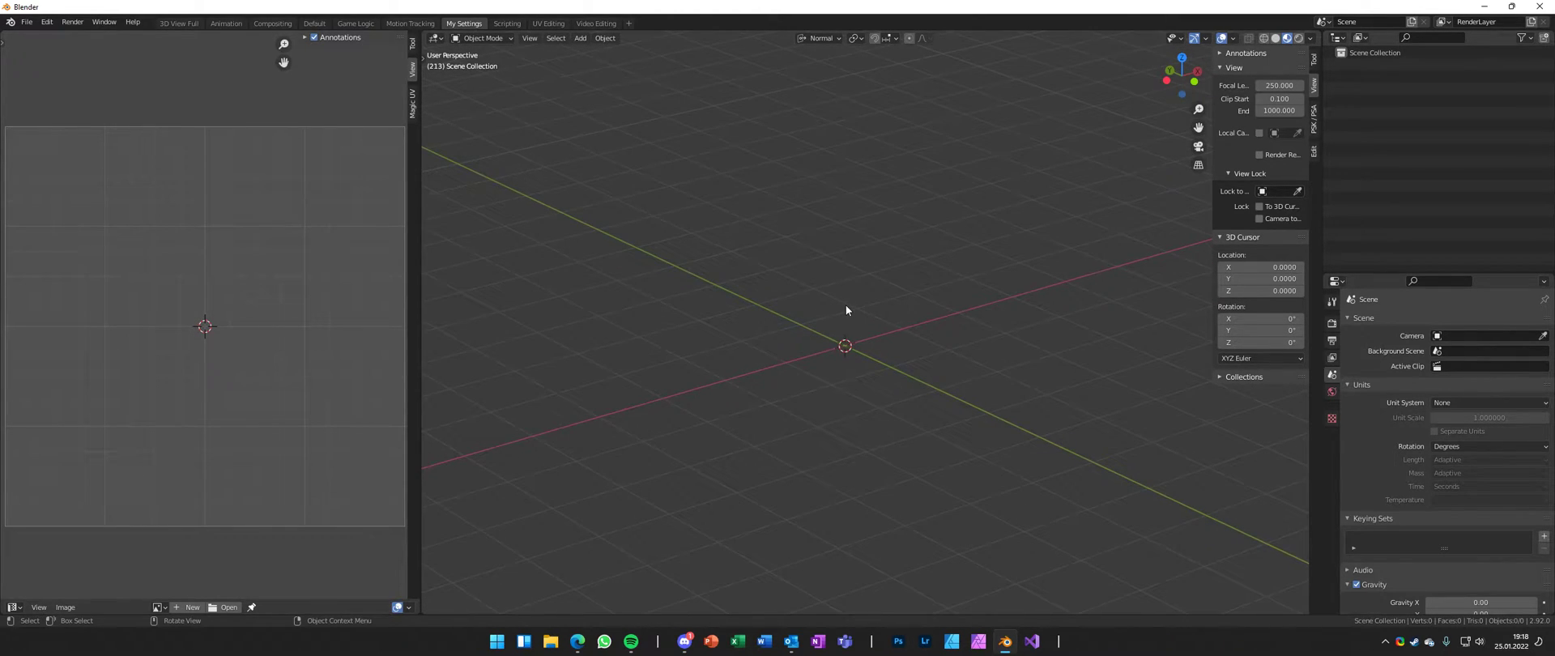
key("super+e")
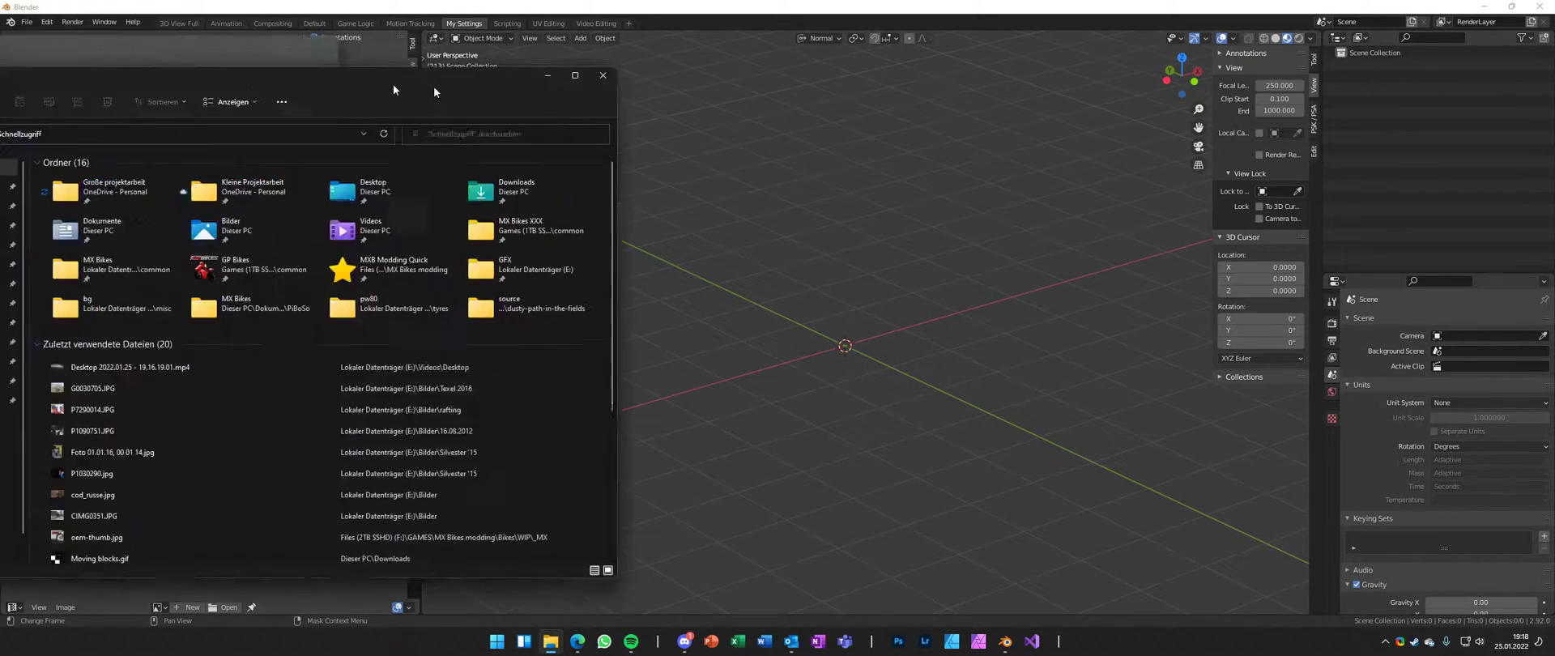
left_click_drag(434, 86, 677, 77)
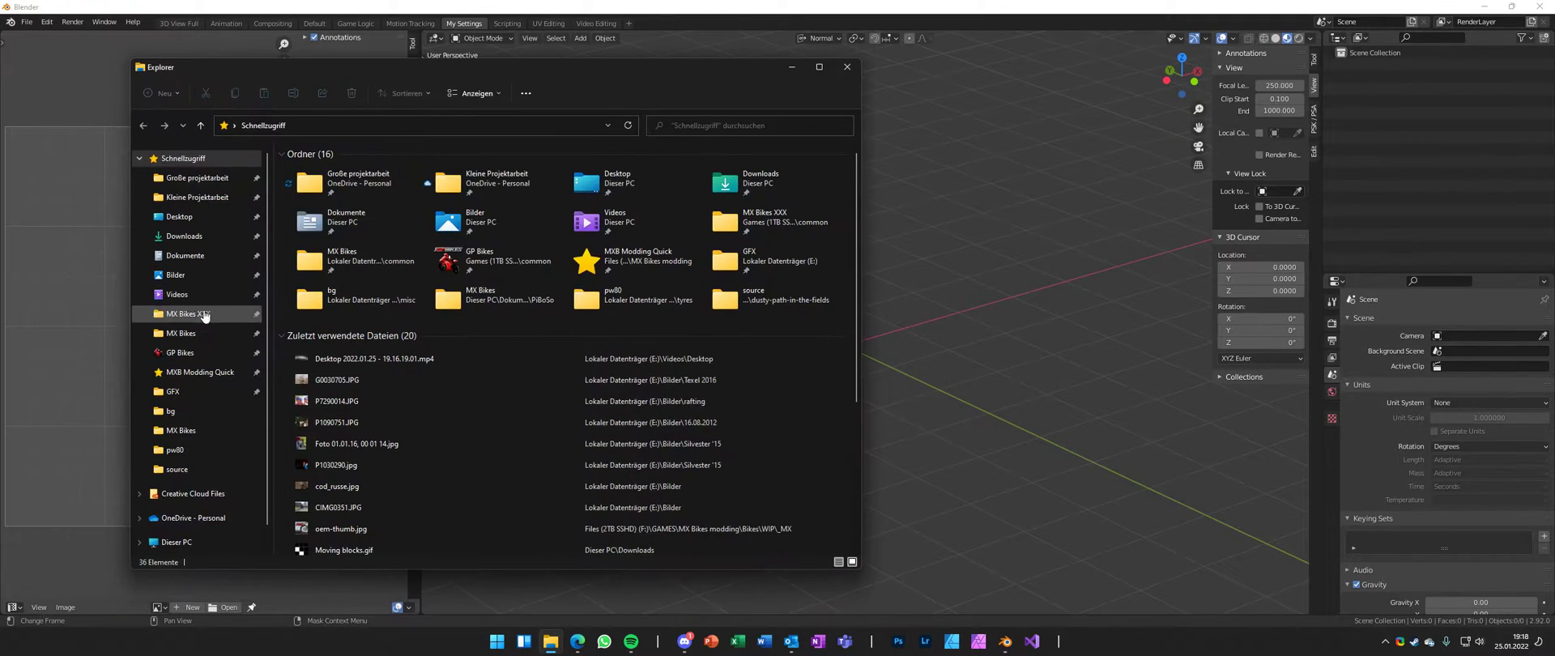
left_click(180, 333)
double_click(305, 247)
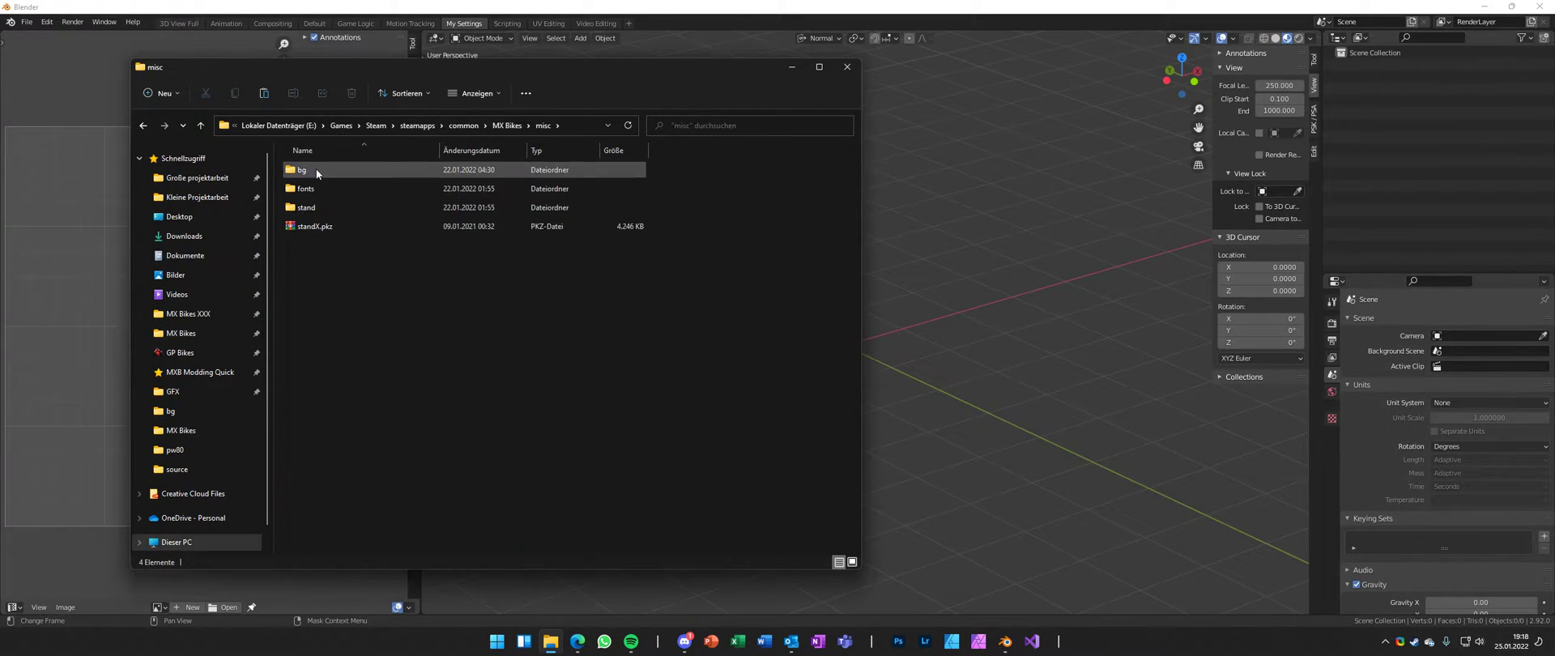
double_click(316, 168)
left_click_drag(381, 260, 295, 162)
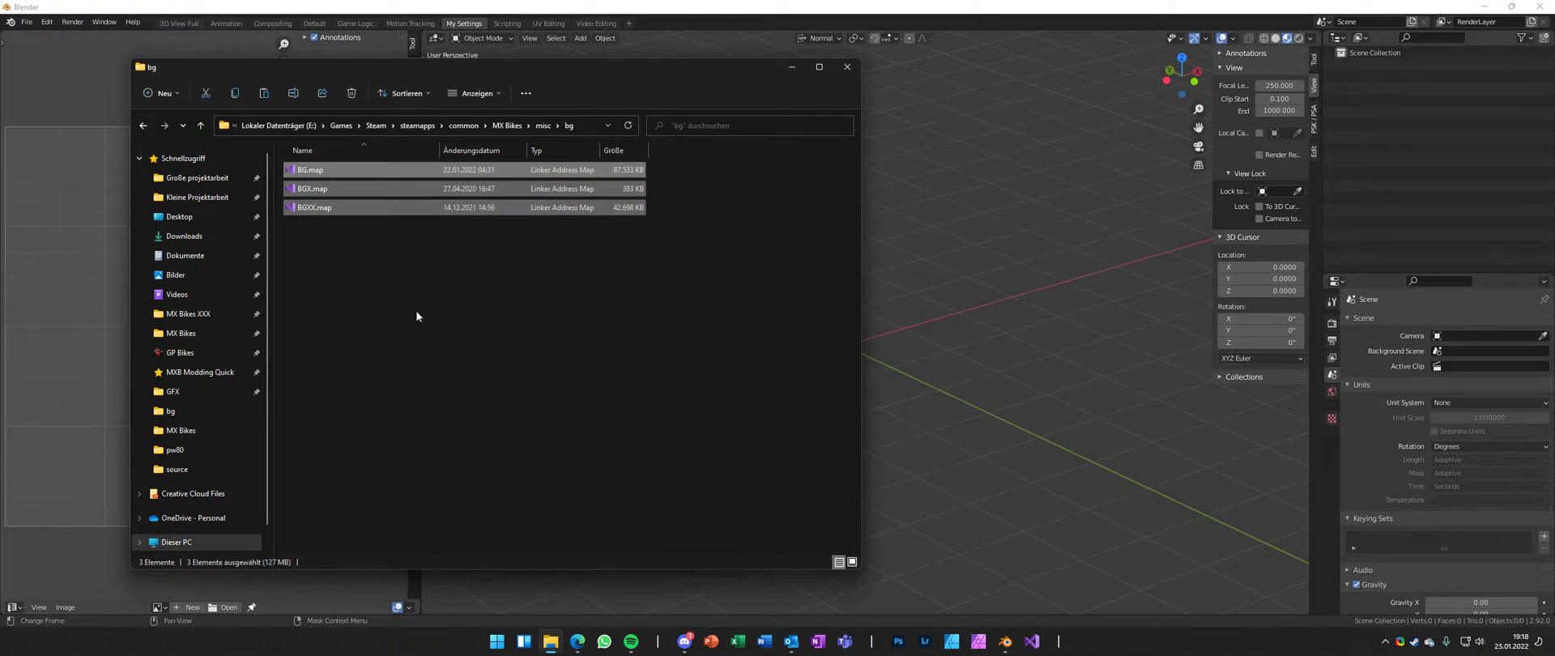
- Create a 'BG installed' folder inside bg and paste the three .map files into it
right_click(370, 291)
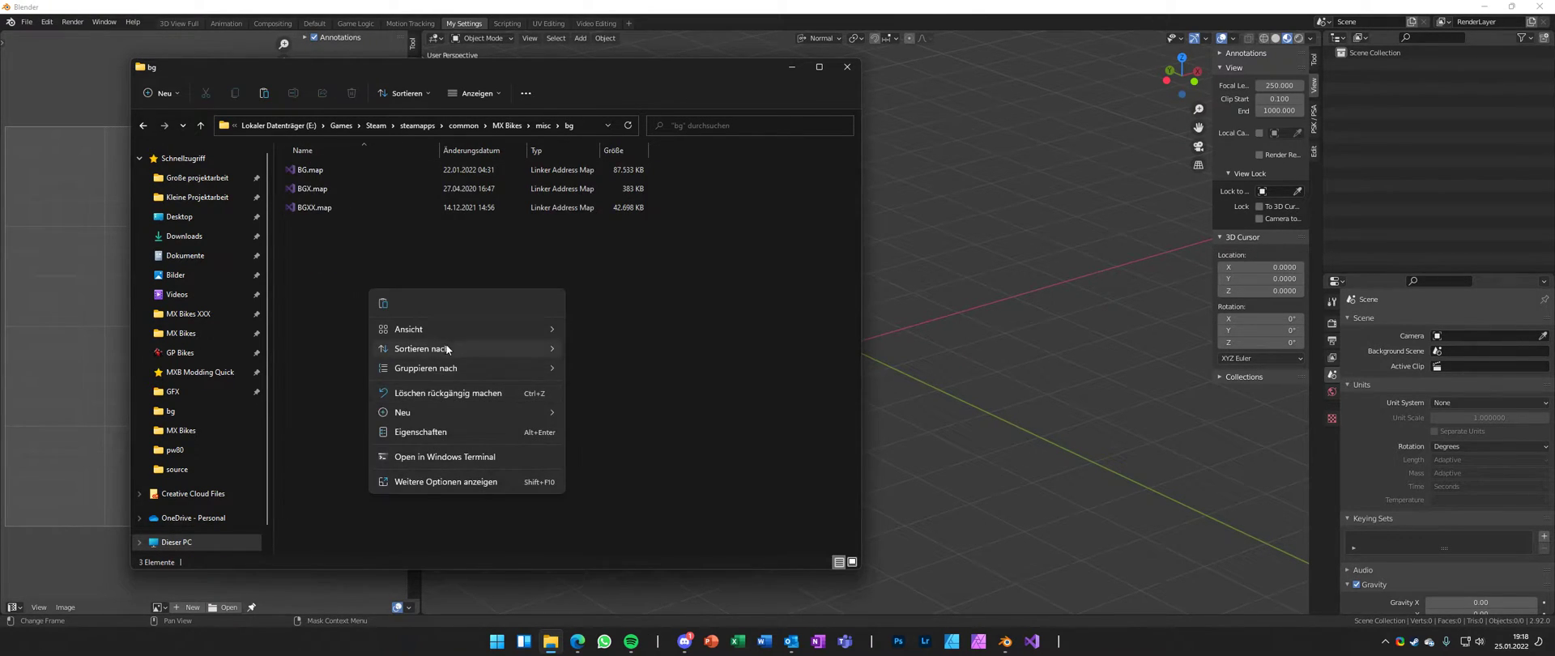
mouse_move(446, 414)
left_click(591, 180)
type("BG installed")
key("Return")
key("Return")
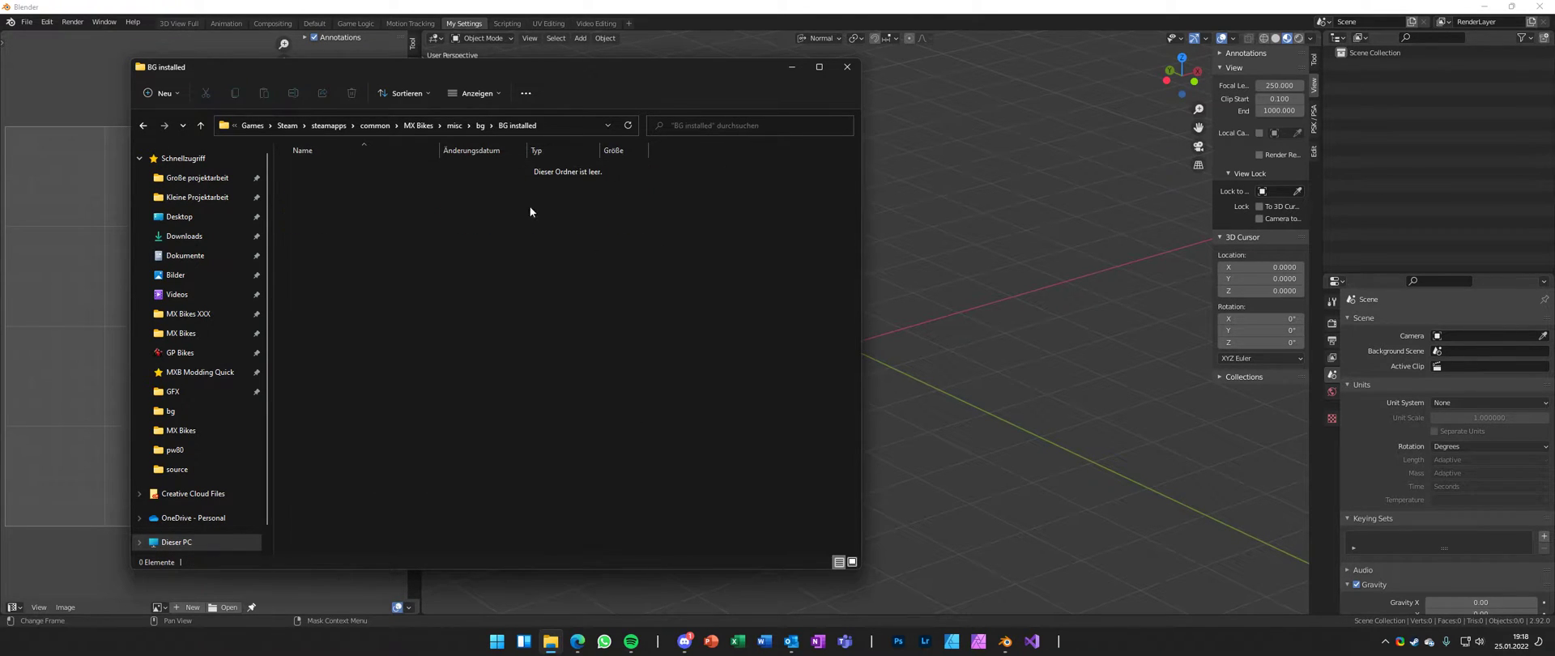
key("ctrl+v")
- Close File Explorer and launch MX Bikes from the Steam tray icon
left_click(143, 126)
left_click(143, 126)
left_click(143, 125)
left_click(791, 67)
right_click(1414, 641)
left_click(1449, 464)
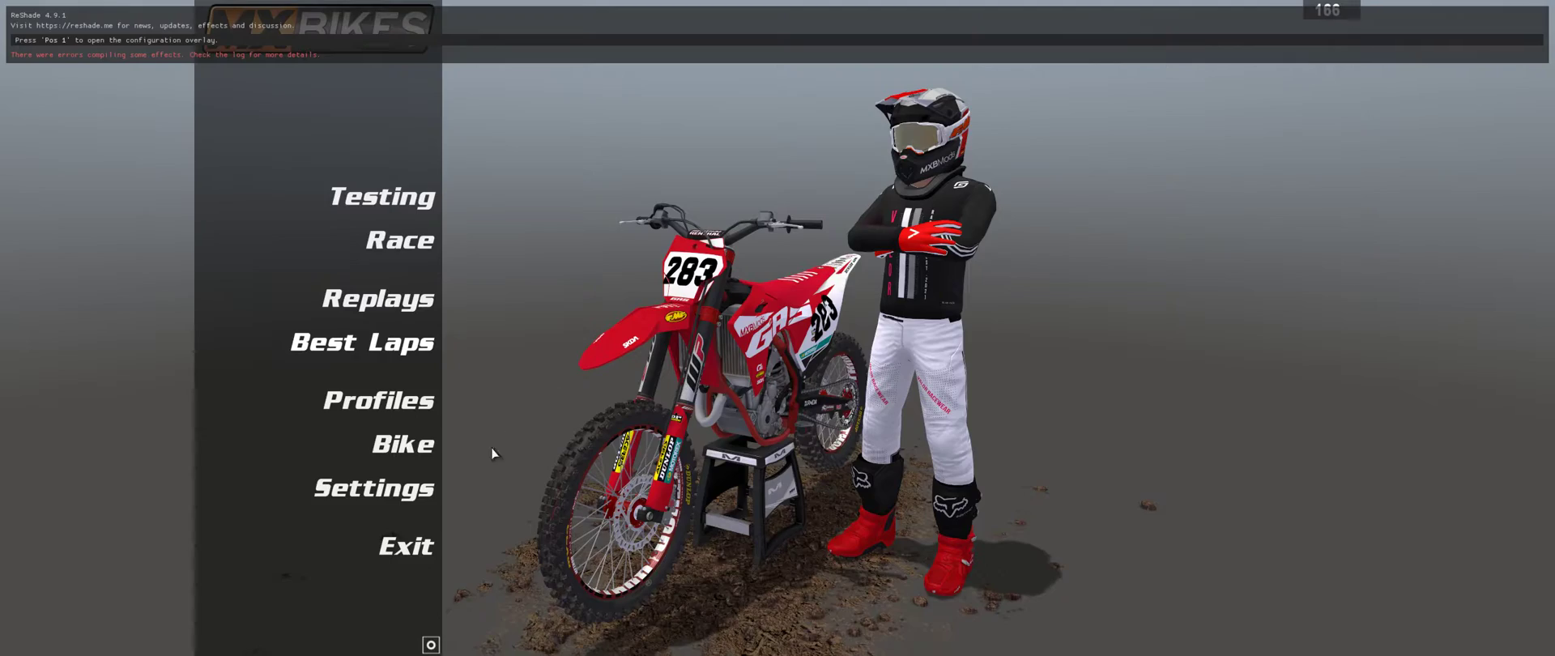
- Choose Bike in the main menu to show the 2022 GASGAS MC 450F on Bike Selection
left_click(429, 444)
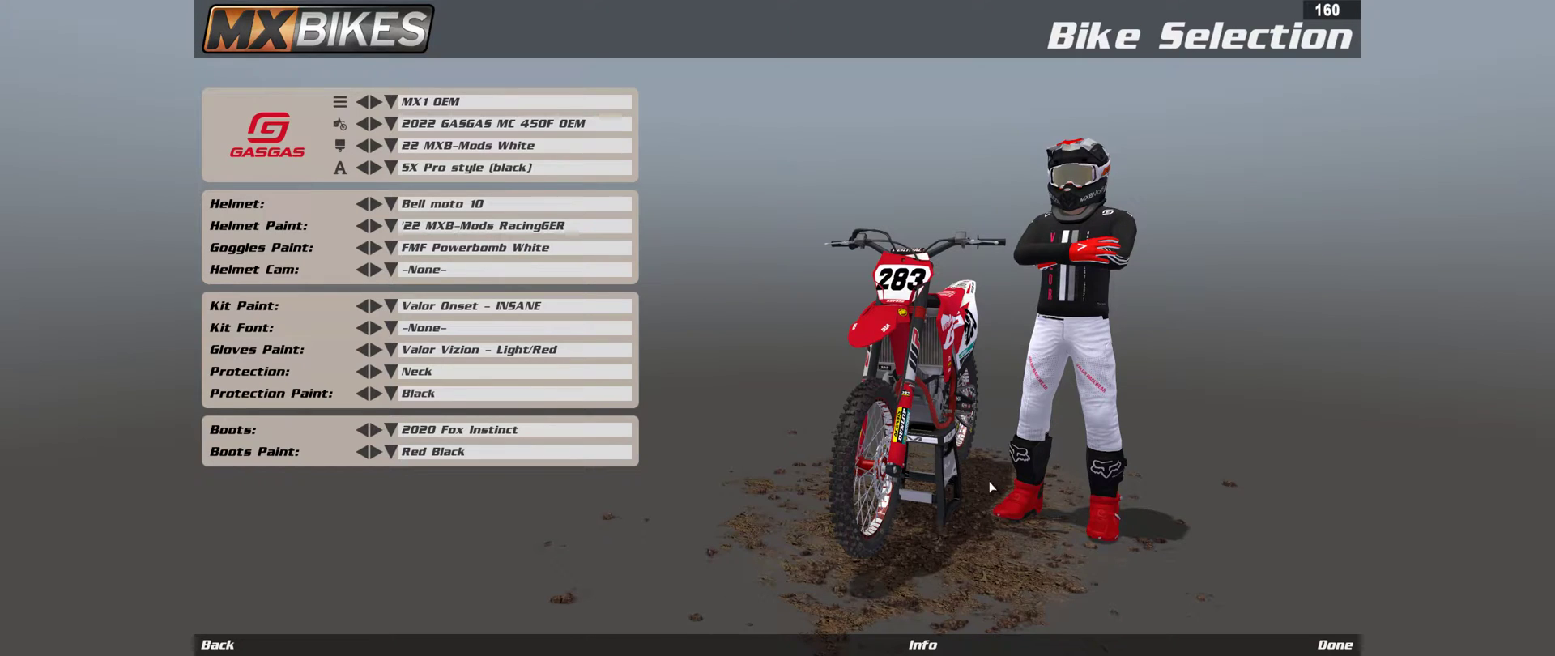
- Switch back to Blender and add a Plane mesh at the origin
key("super")
left_click(992, 642)
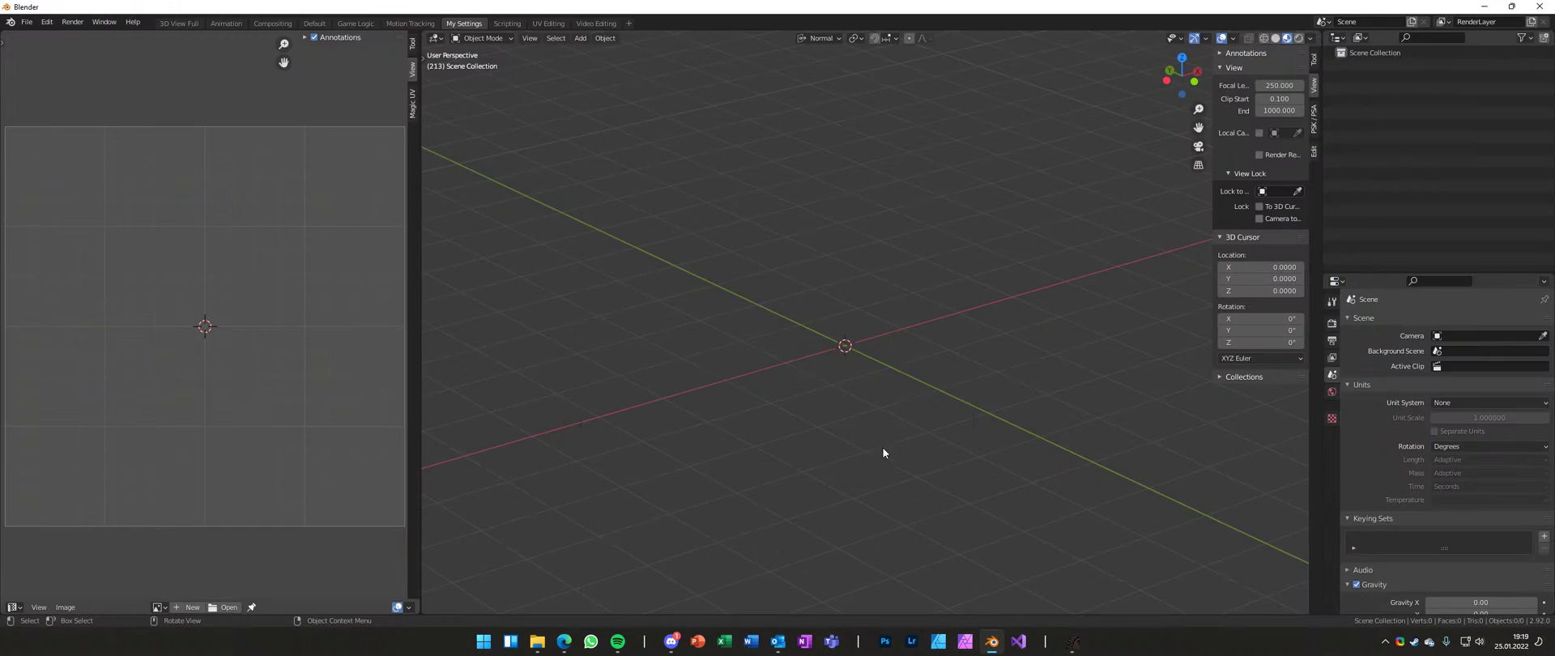
left_click_drag(763, 302, 904, 460)
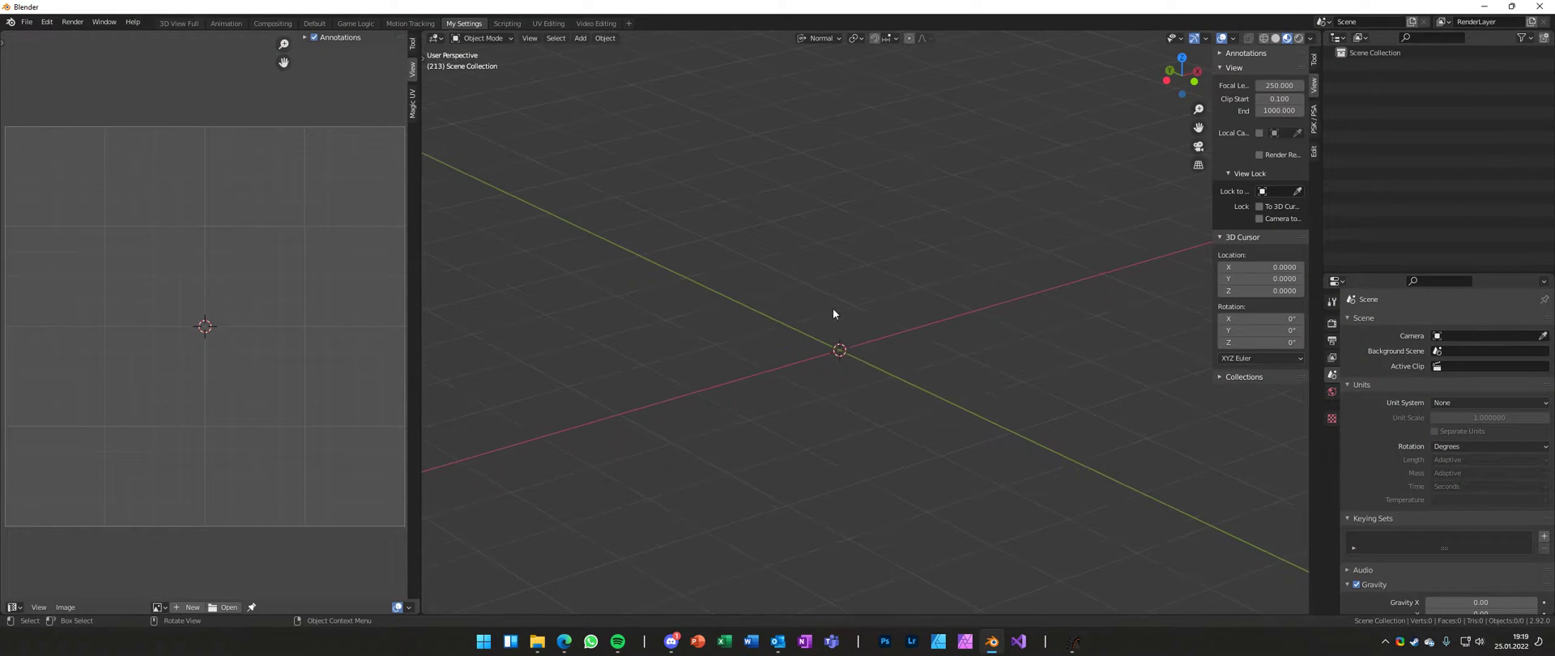
middle_click_drag(833, 313, 833, 306)
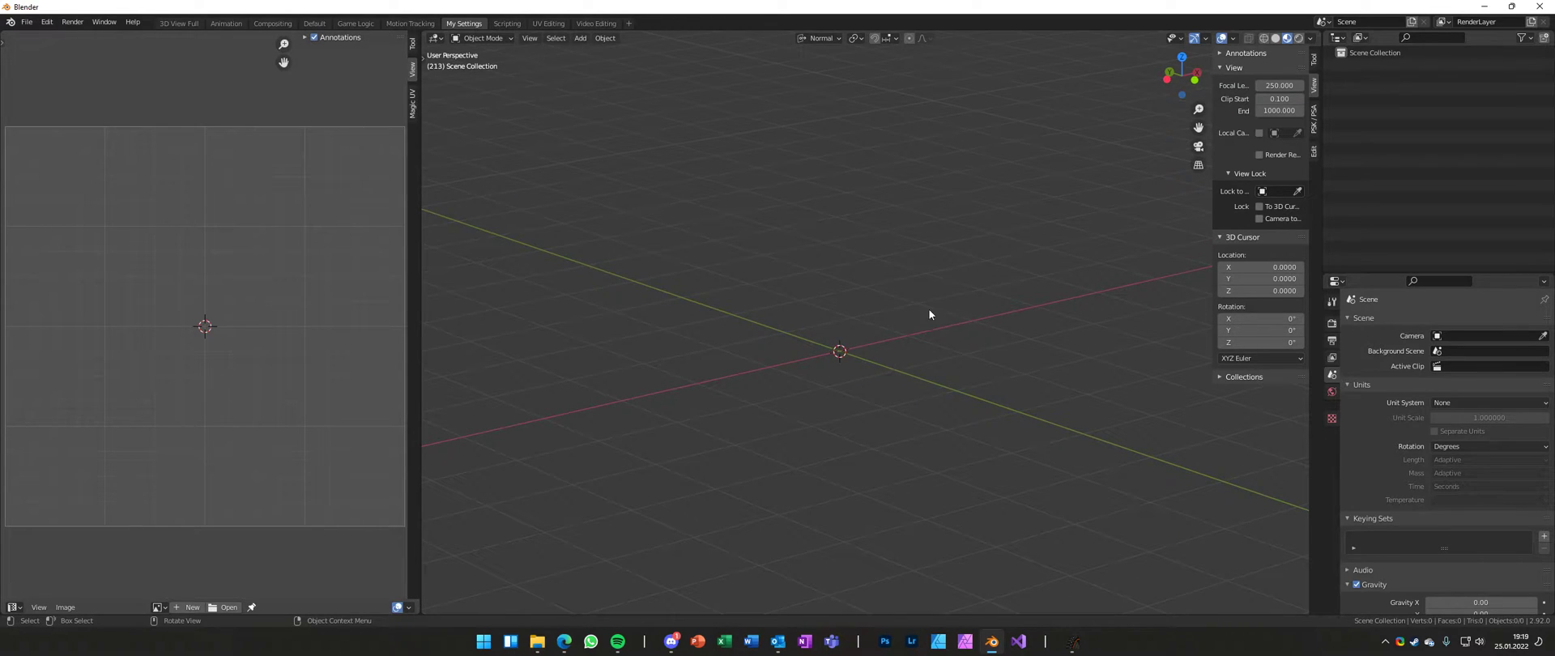
middle_click_drag(929, 305, 885, 329)
middle_click_drag(976, 558, 945, 502)
left_click(579, 38)
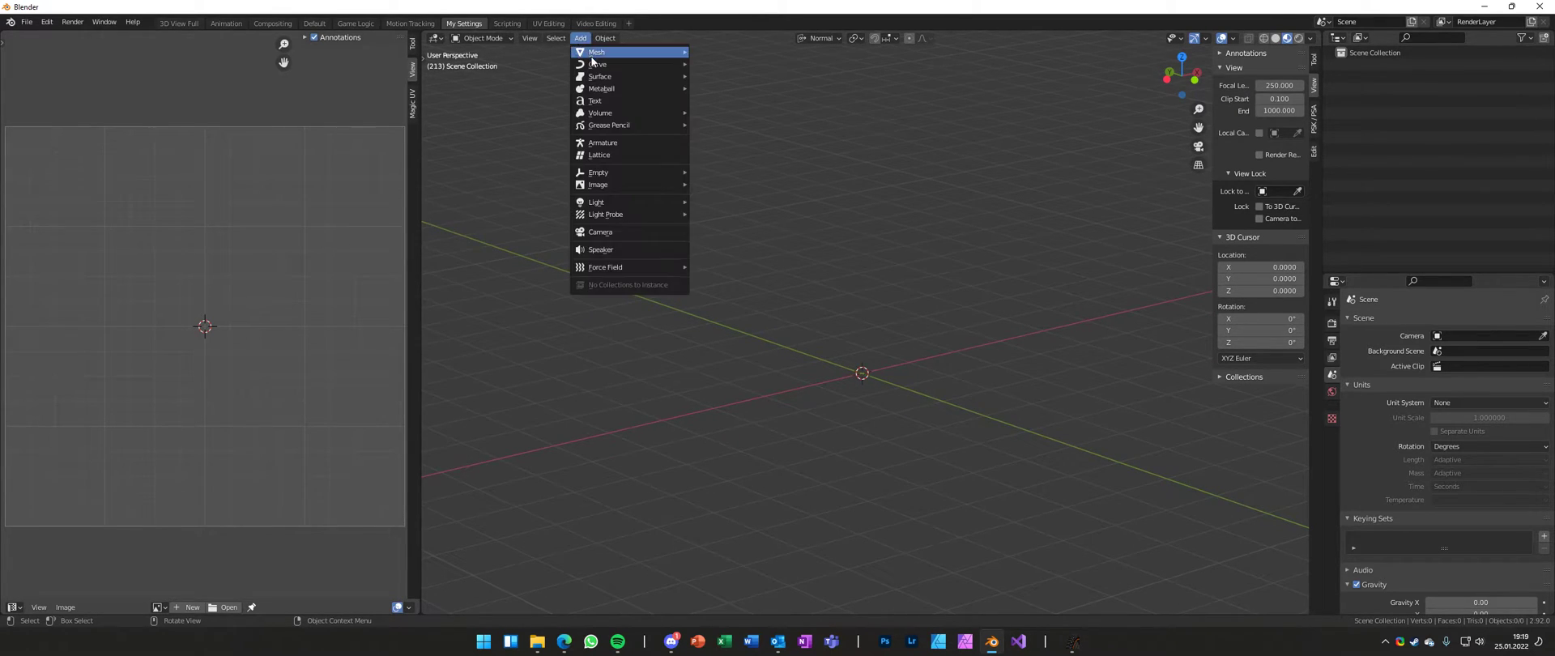
mouse_move(596, 56)
left_click(732, 55)
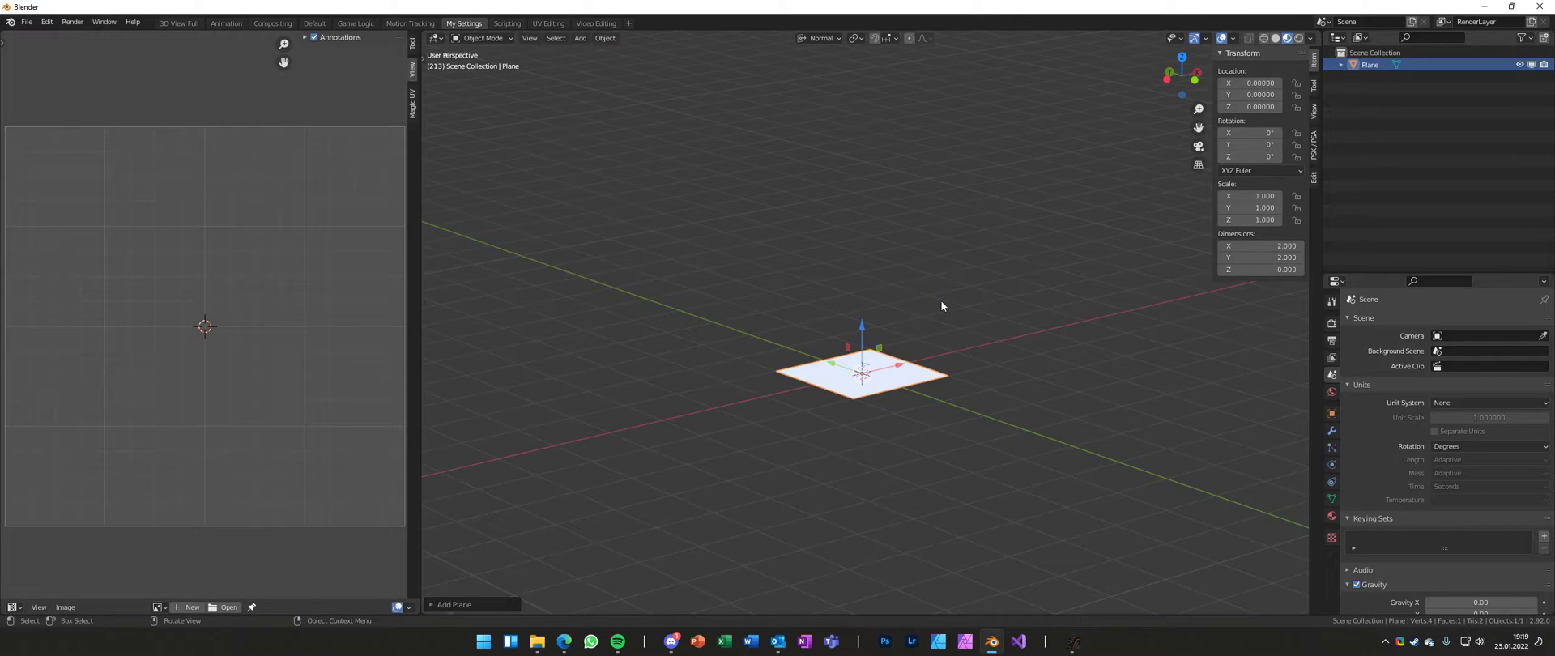
- Scale the plane by 5 so it measures 10 × 10 m
key("s")
key("5")
key("Return")
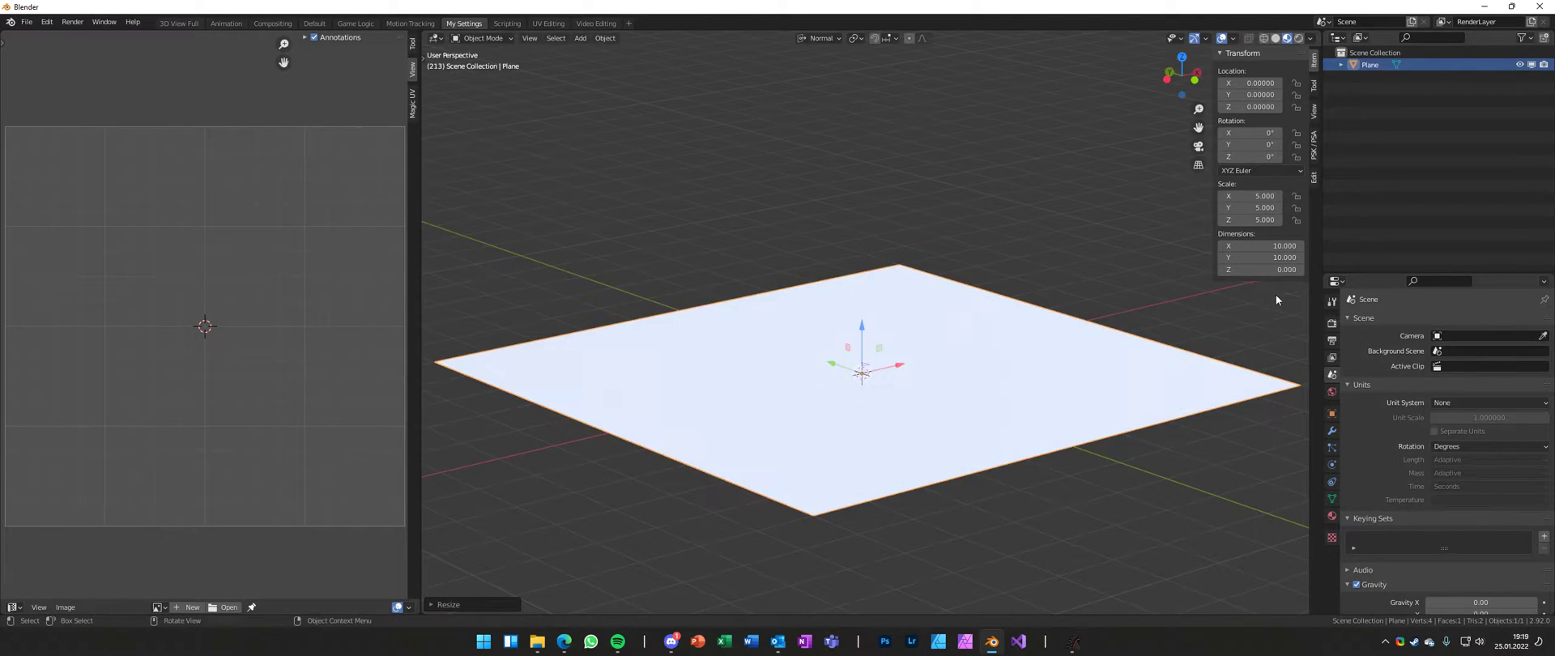
middle_click_drag(1269, 296, 831, 259)
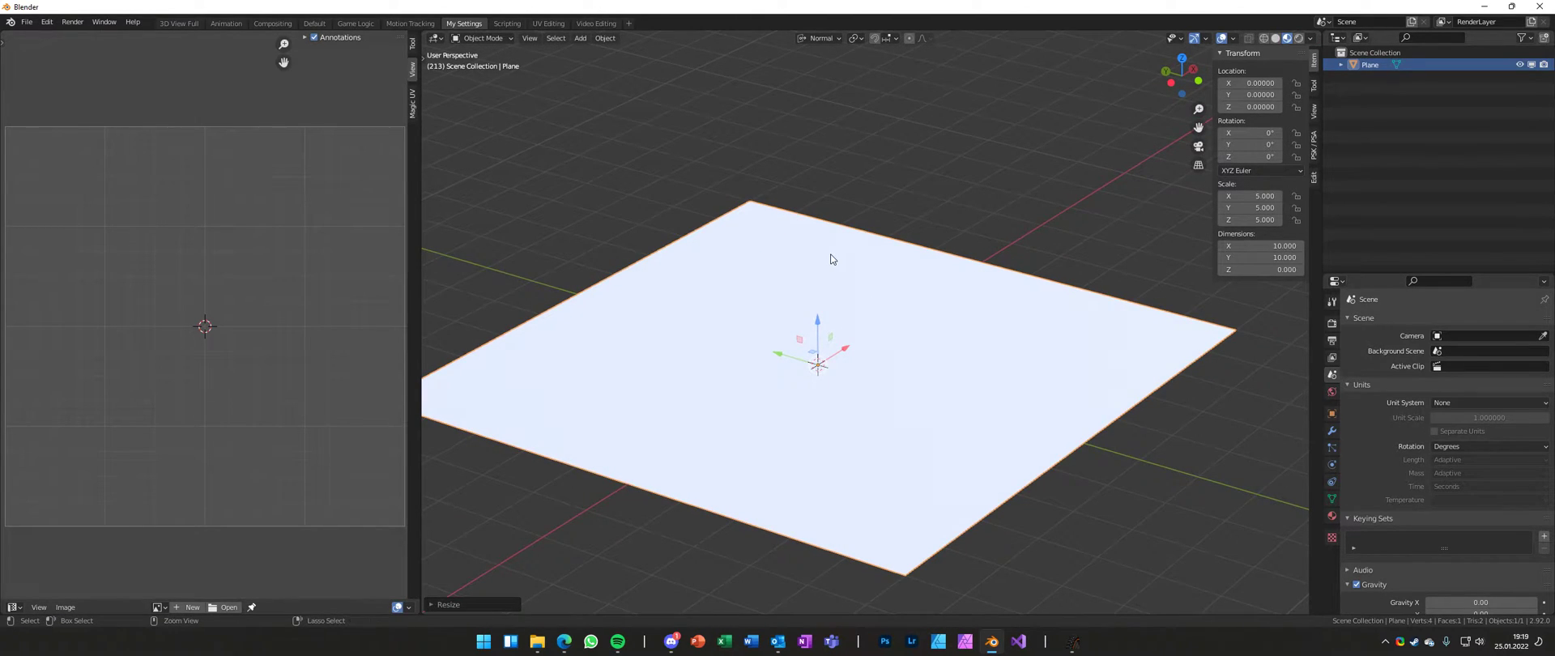
key("alt+s")
key("s")
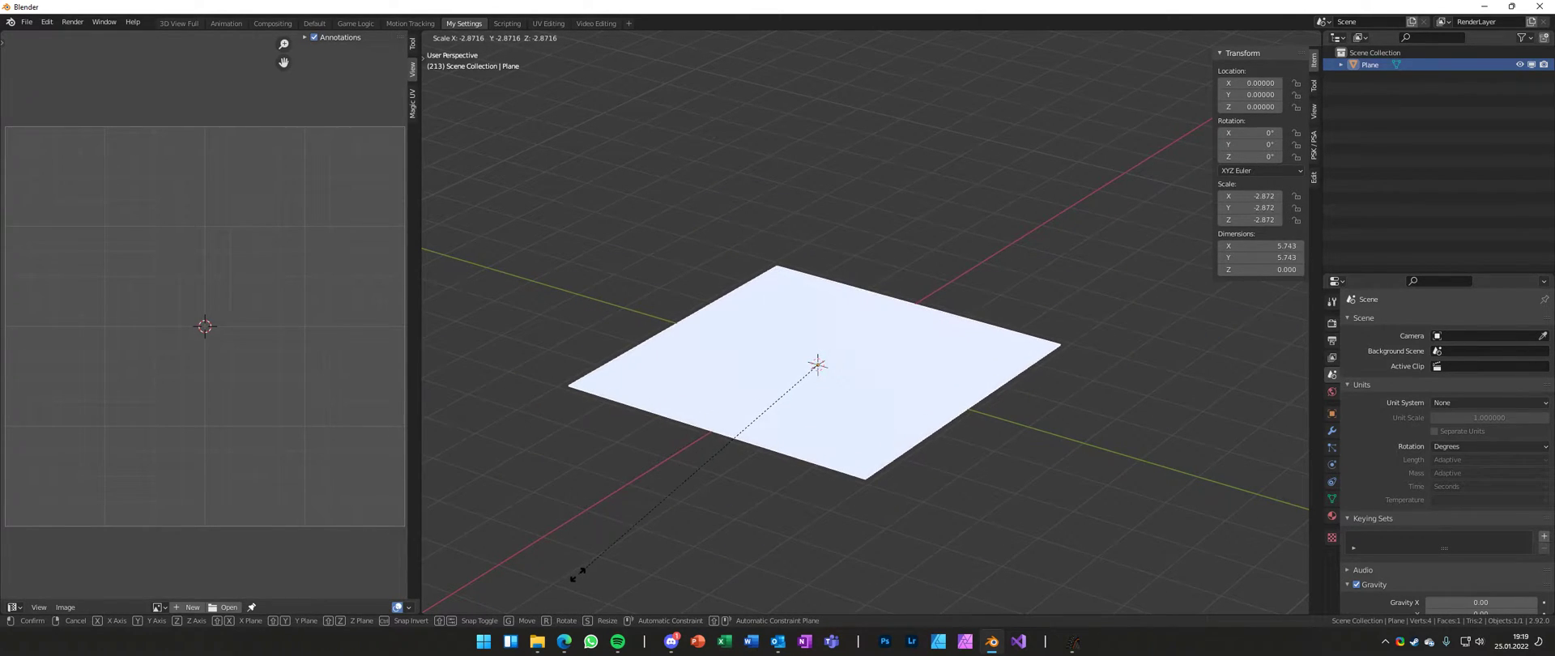
key("Escape")
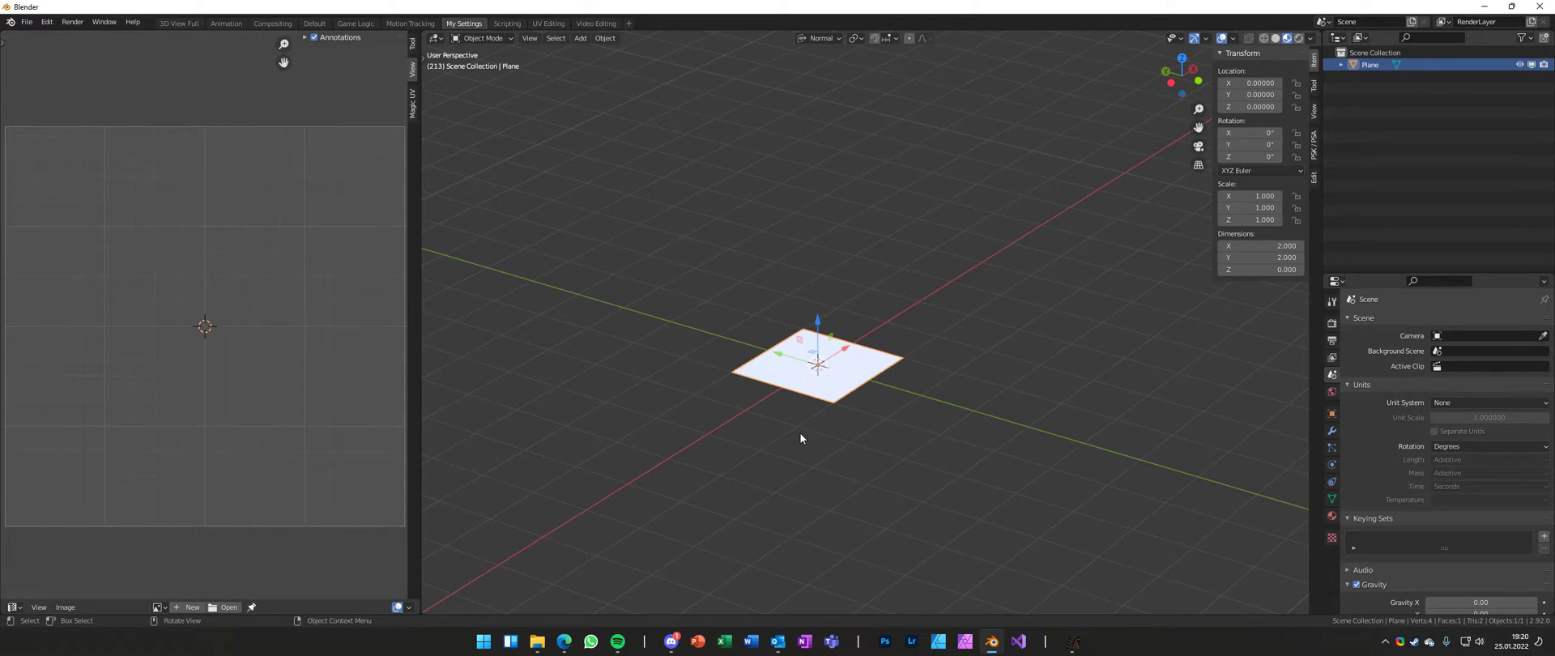
type("s5")
key("Return")
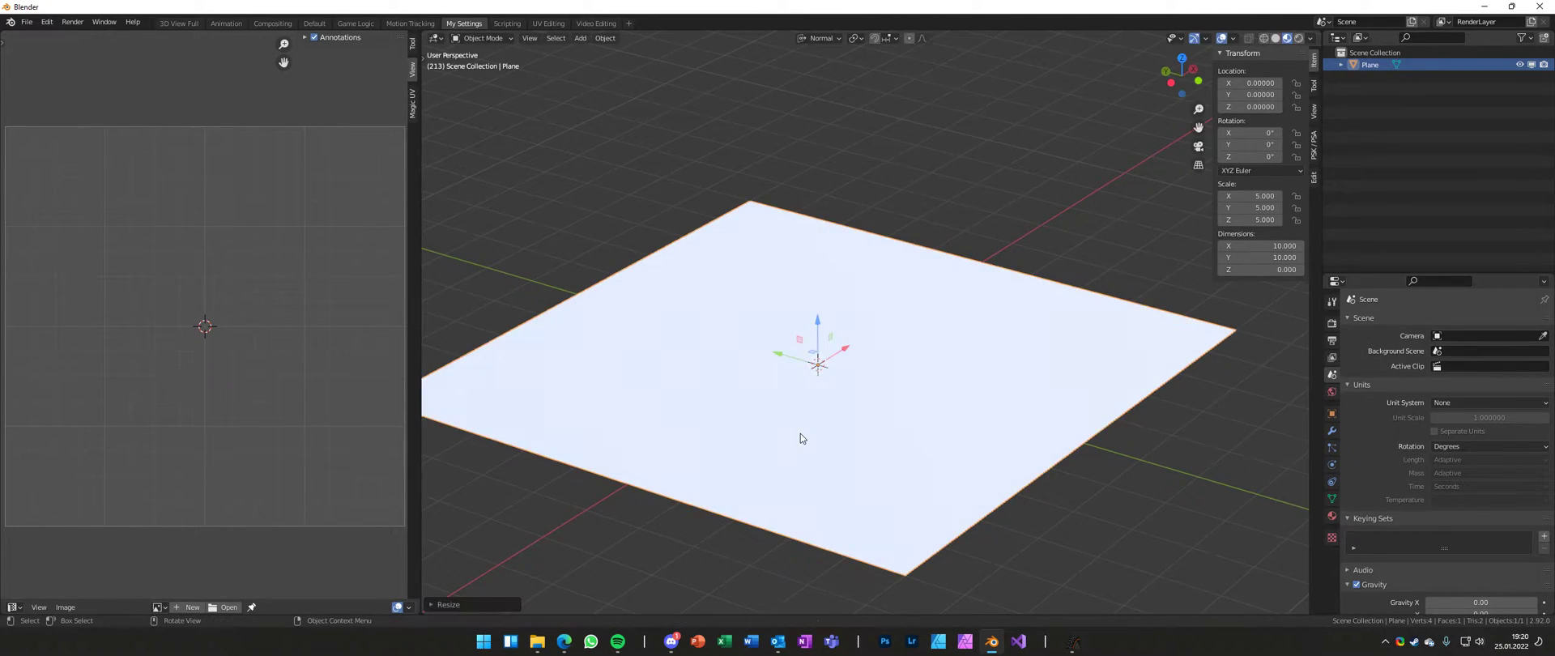
middle_click_drag(808, 440, 931, 291)
middle_click_drag(830, 253, 943, 343)
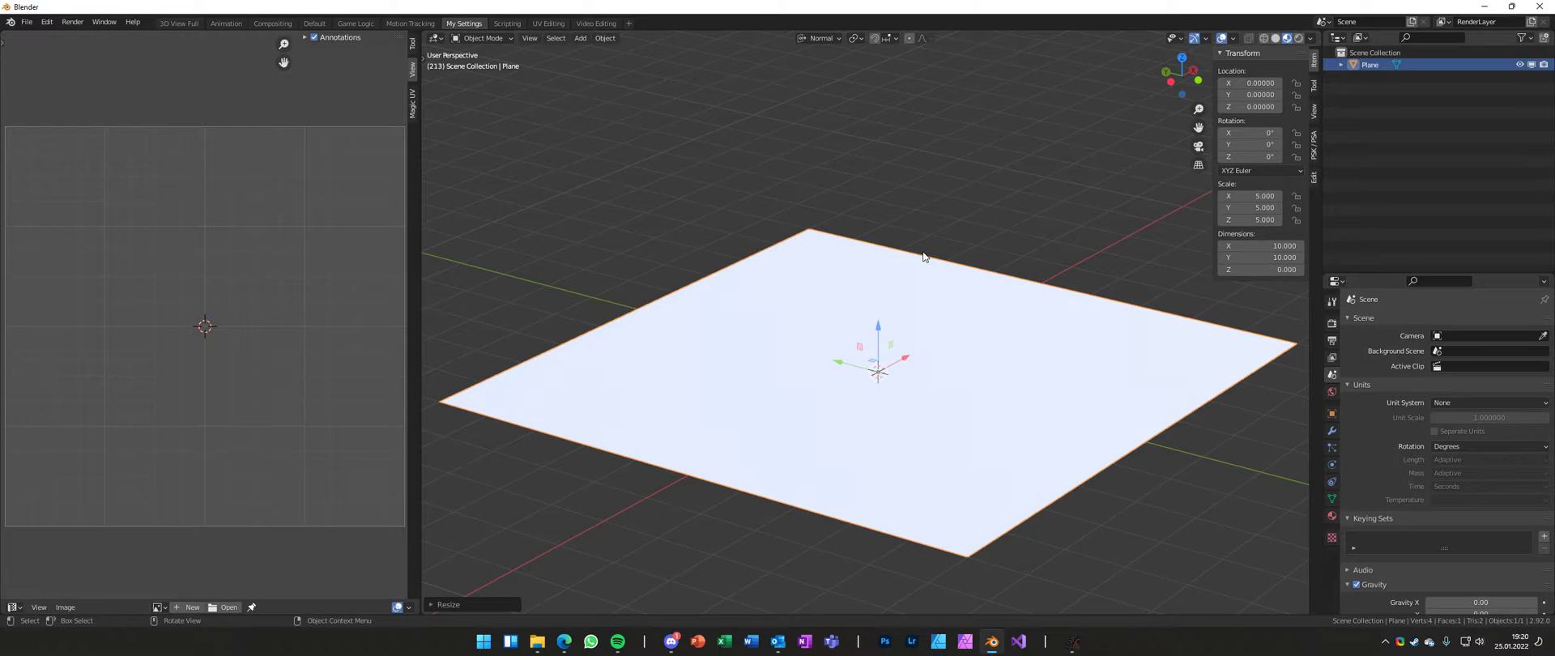
middle_click_drag(725, 201, 749, 236)
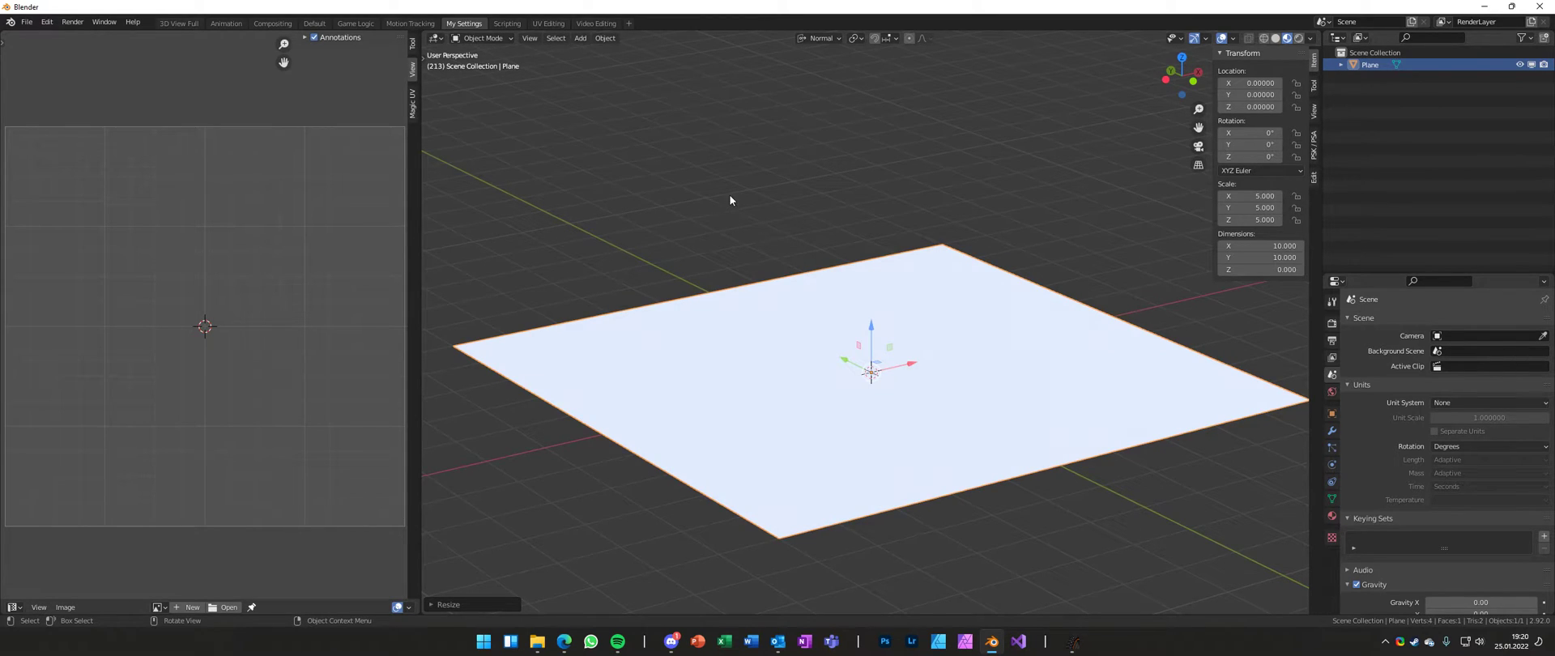
- Start an FBX (.fbx) export from the File > Export menu
left_click(27, 21)
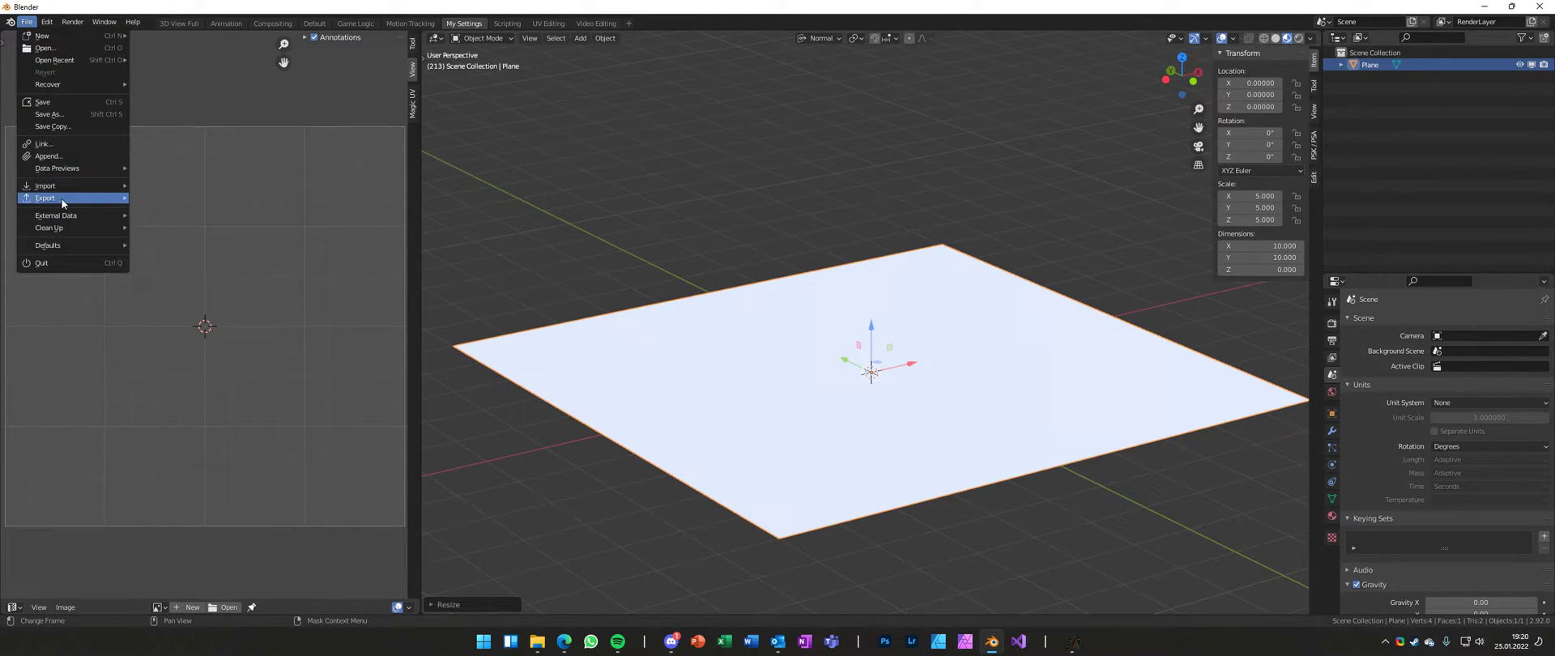
mouse_move(64, 203)
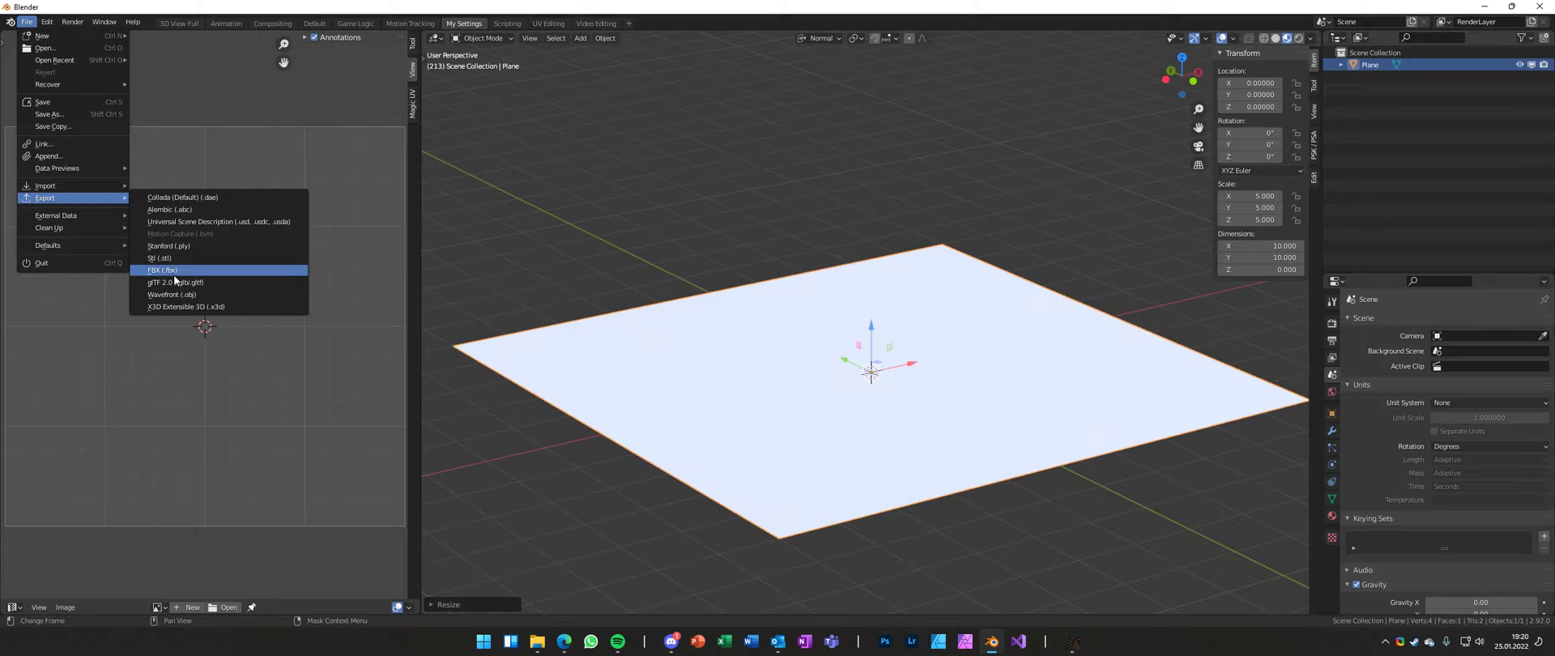
middle_click_drag(481, 243, 506, 243)
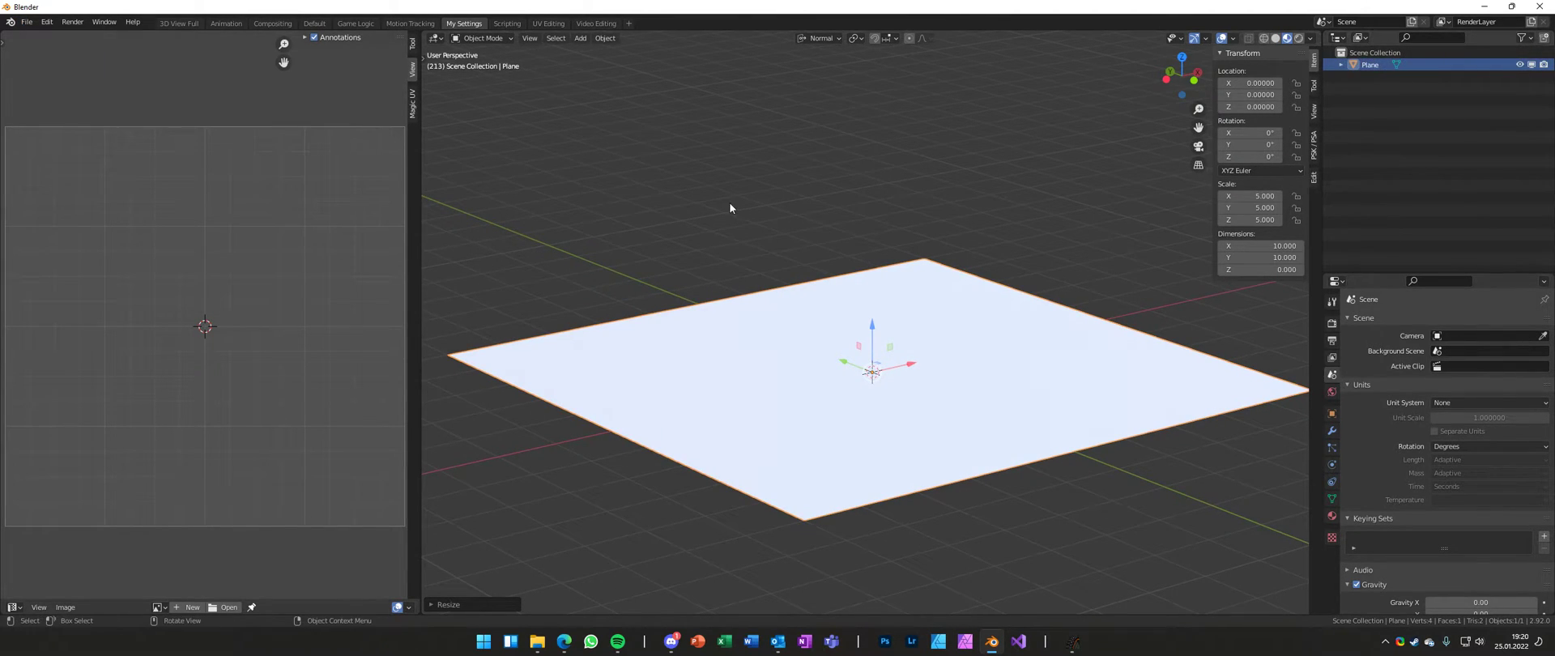
middle_click_drag(729, 204, 794, 204)
left_click(27, 22)
mouse_move(57, 197)
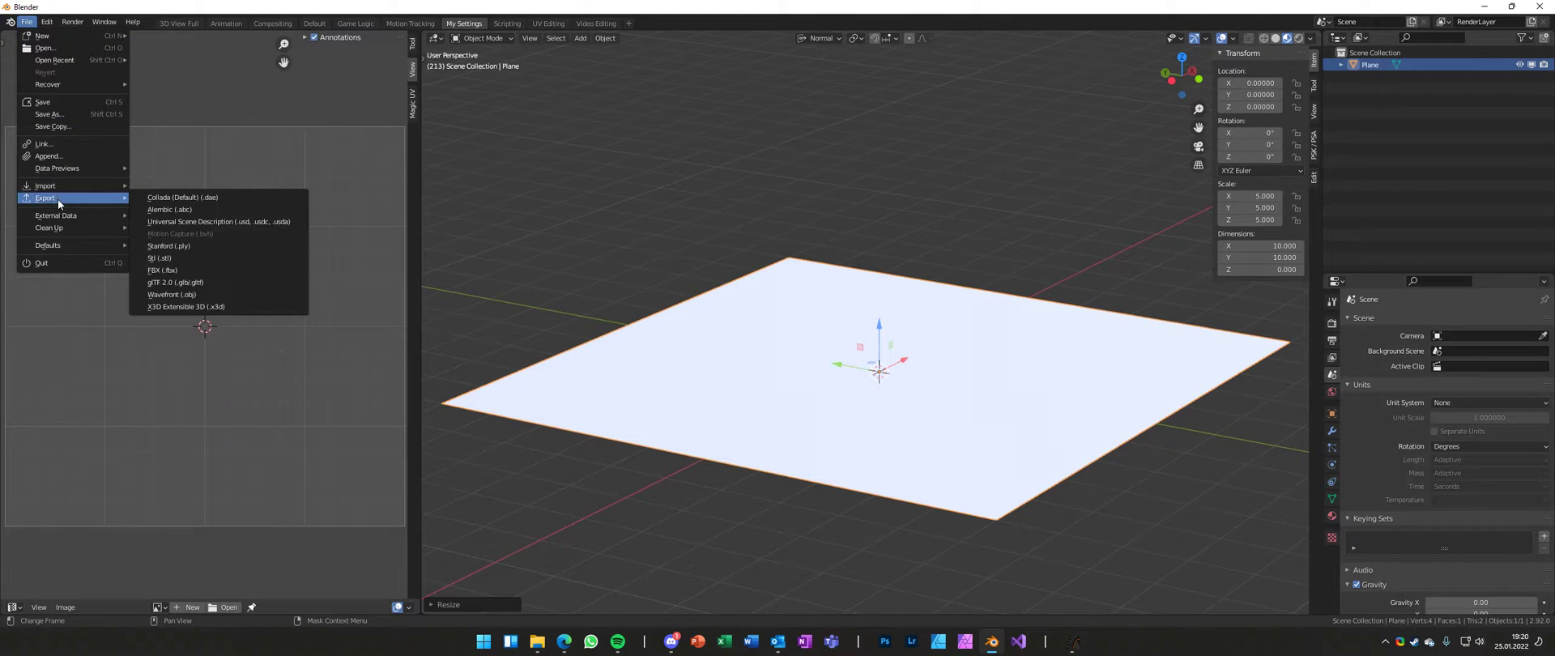
left_click(186, 270)
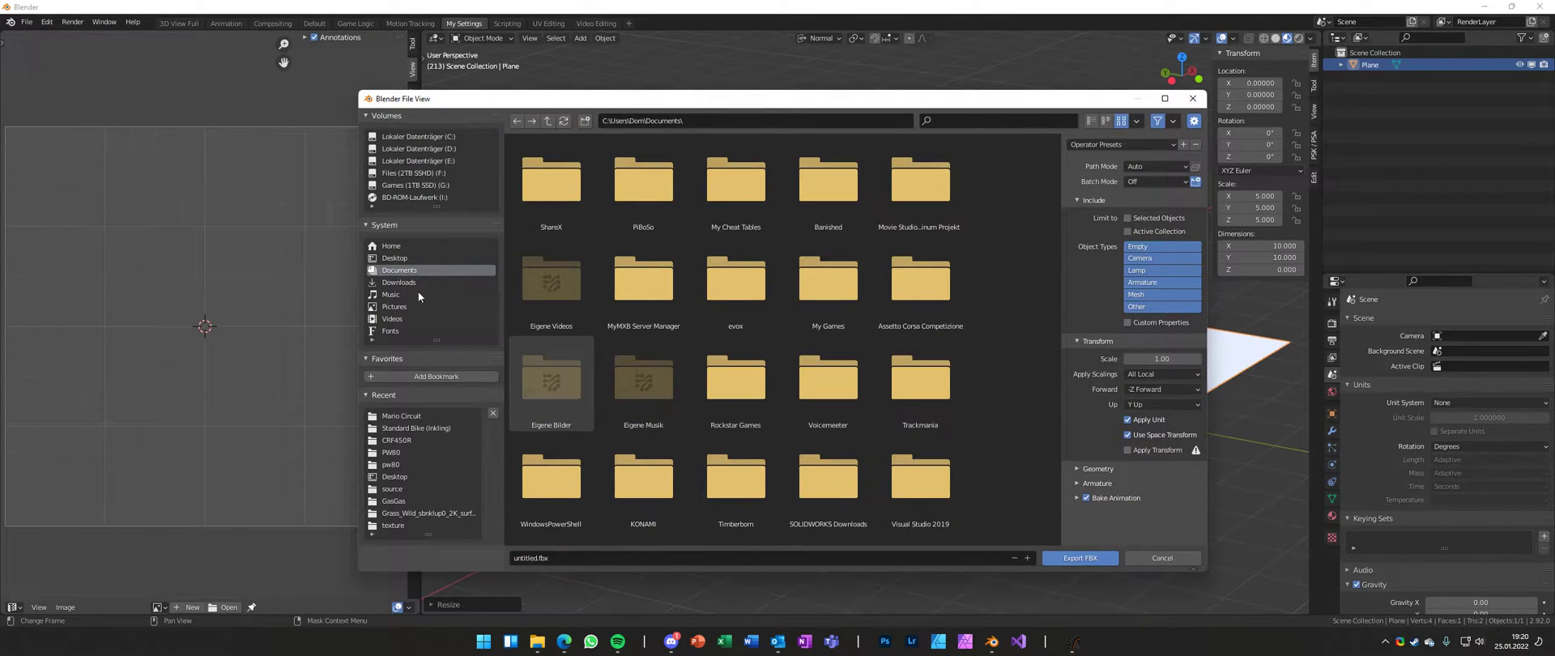
- Delete the old BG.fbx on the Desktop and export the scene as bg.fbx
left_click(396, 258)
left_click(828, 283)
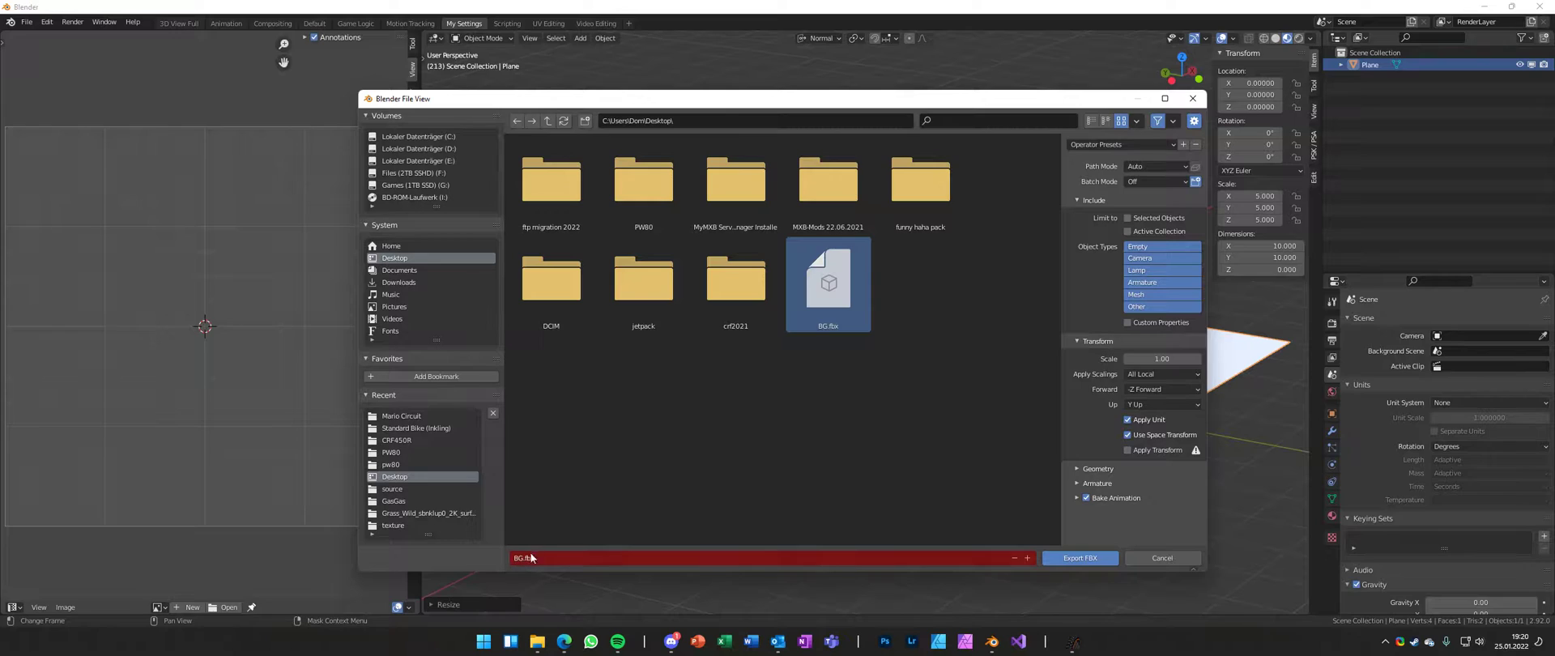
right_click(845, 327)
left_click(741, 406)
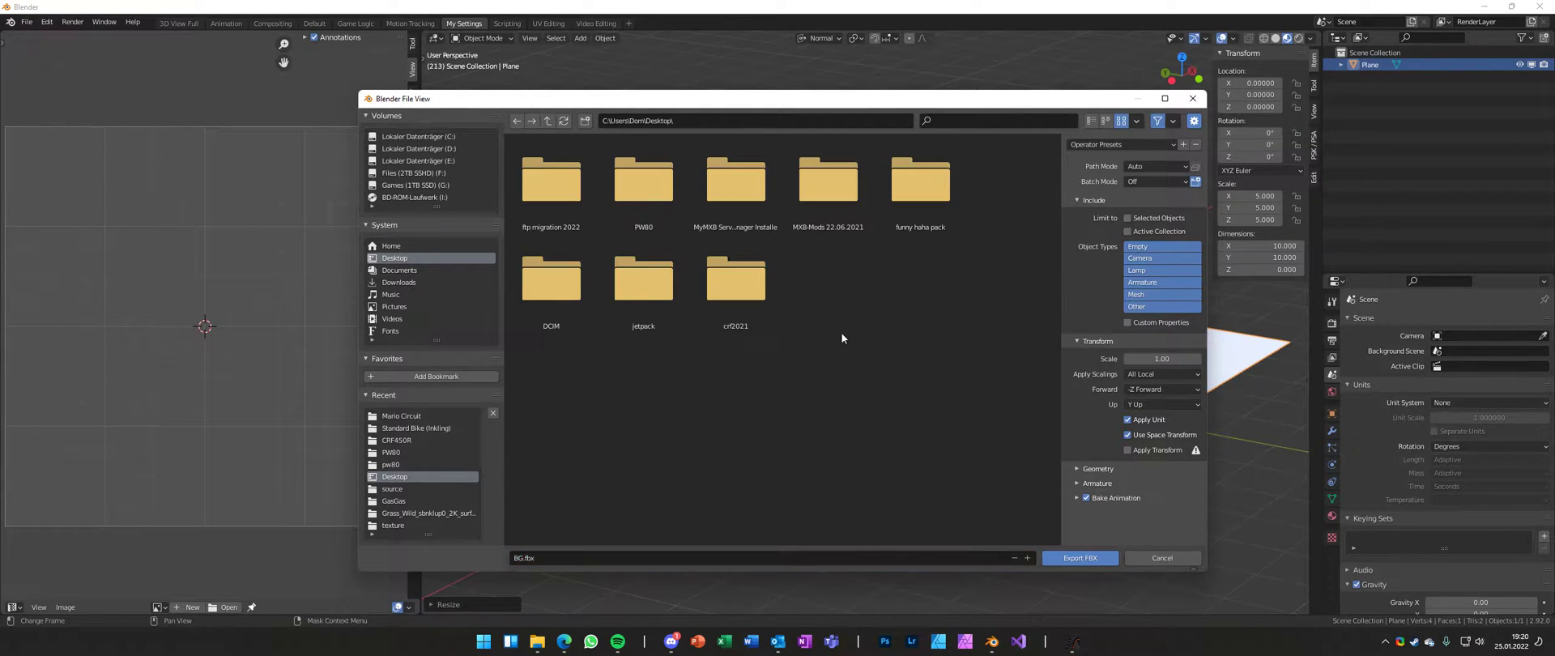
left_click(594, 554)
type("bg")
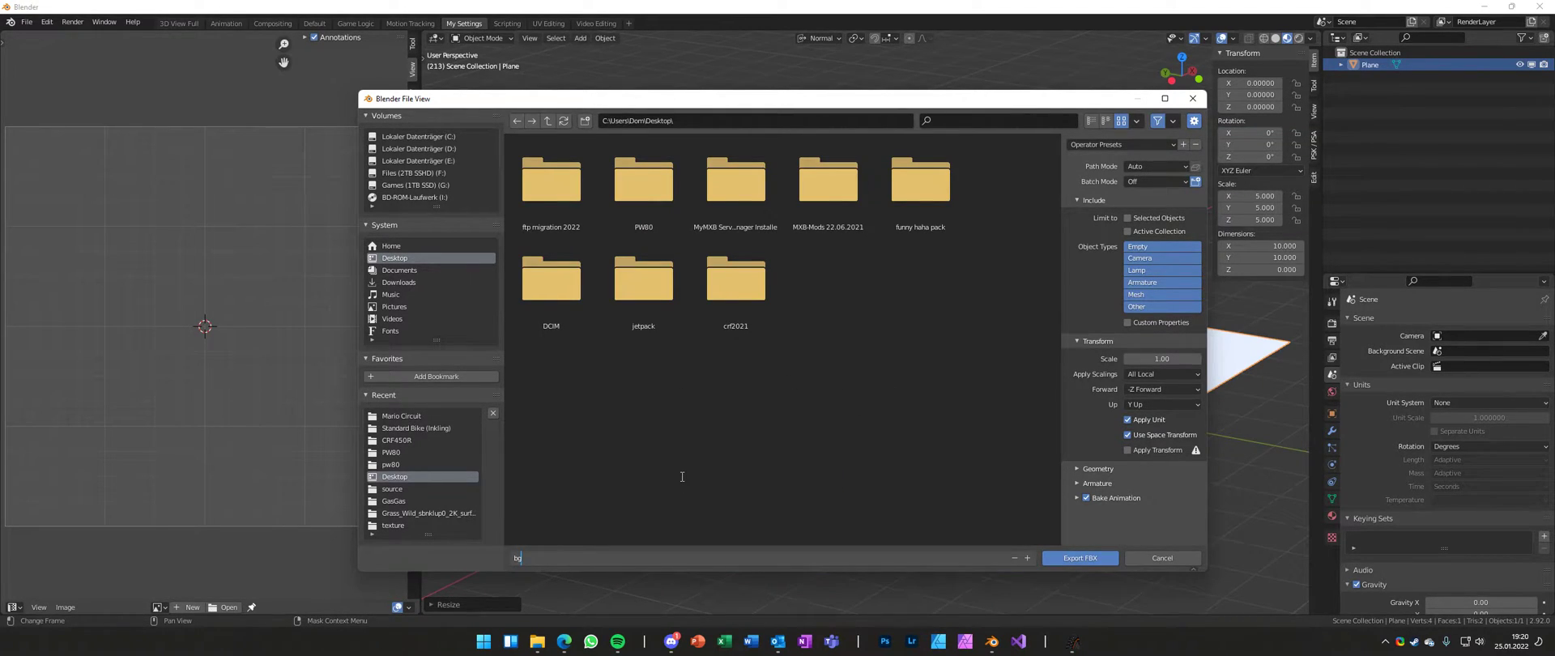
key("Return")
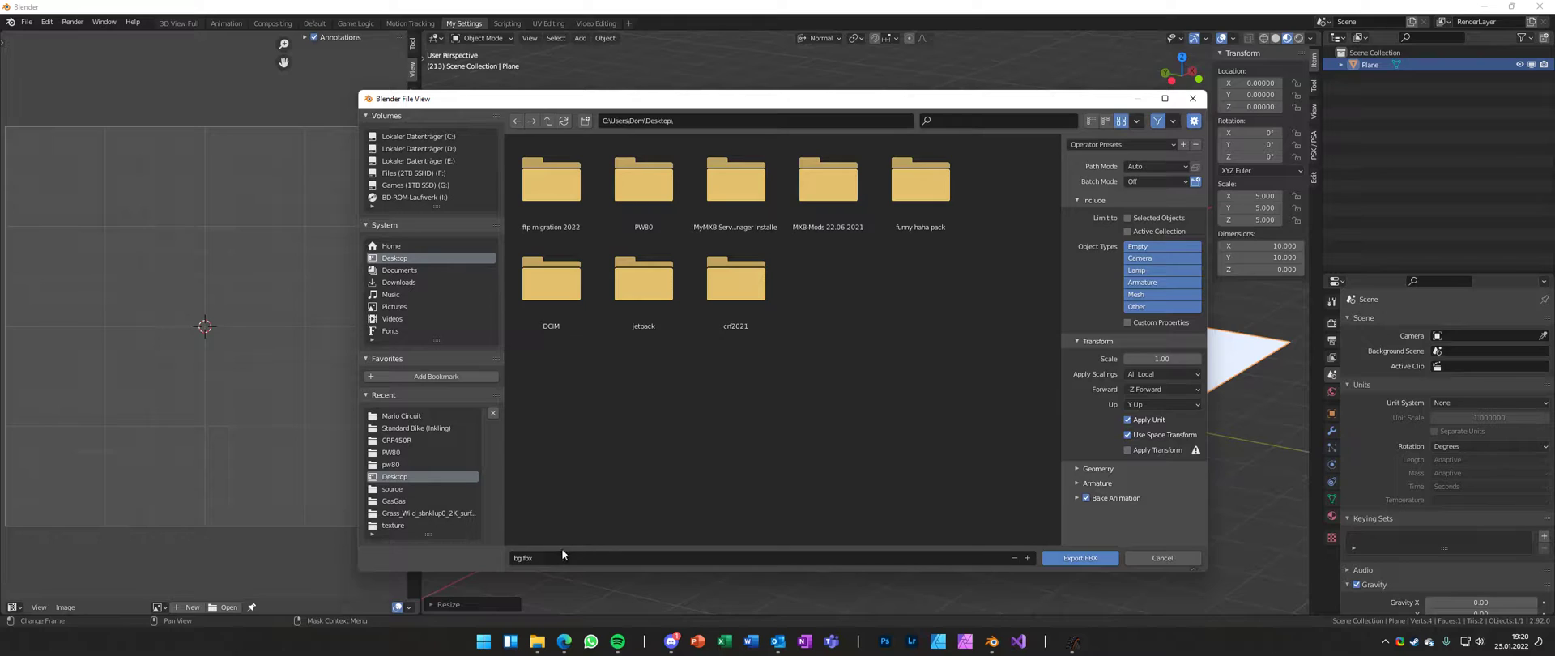
left_click(1065, 560)
left_click(536, 641)
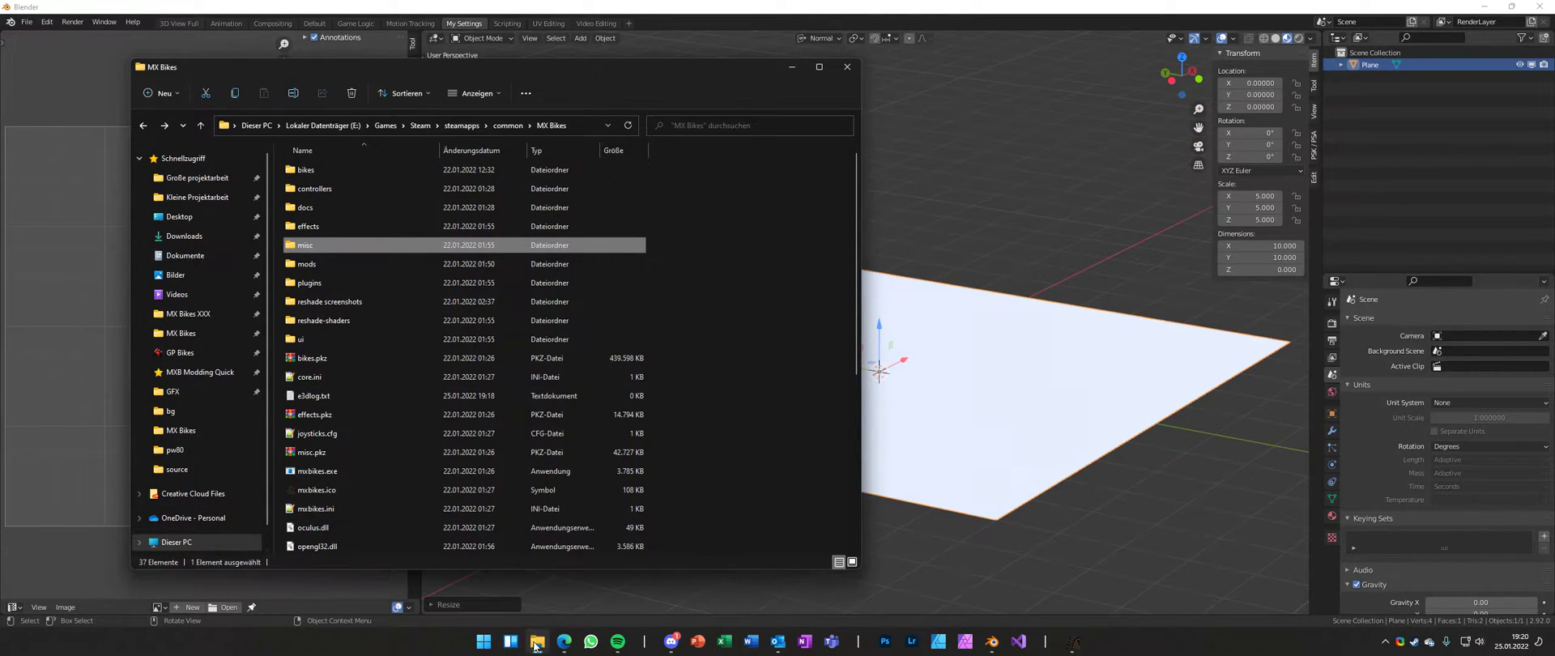
- Launch fbx2edf_x64 from MXB Modding Quick > Modding Tools > fbx2edf
right_click(540, 644)
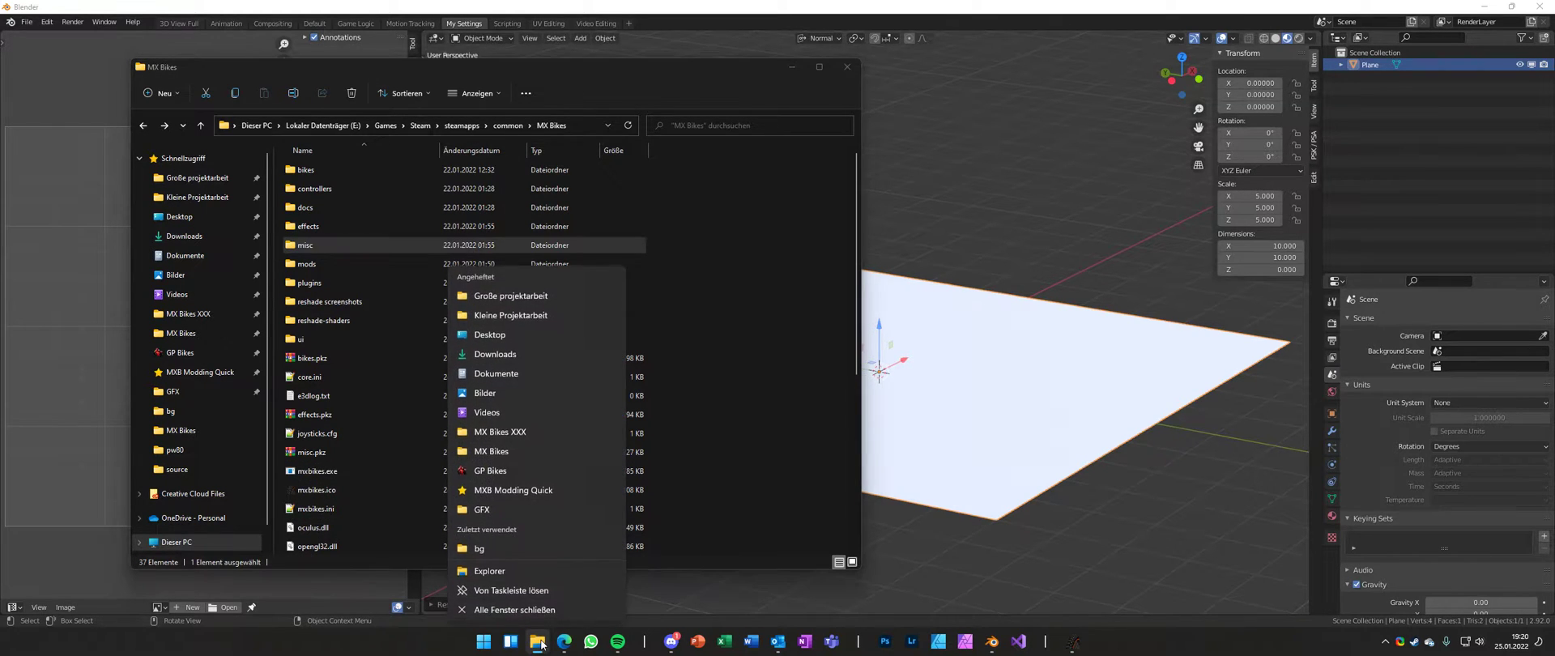
left_click(527, 489)
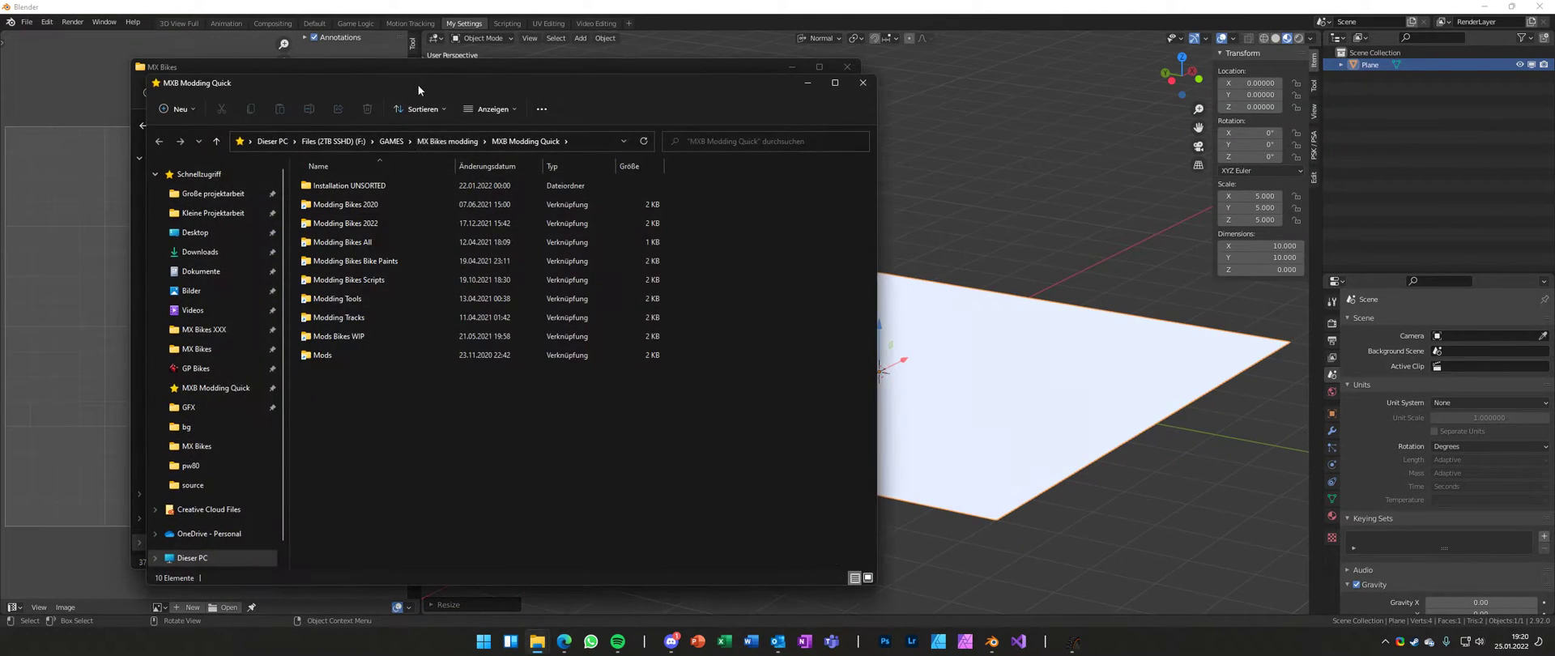
left_click_drag(416, 84, 736, 86)
double_click(675, 304)
double_click(653, 242)
left_click(682, 208)
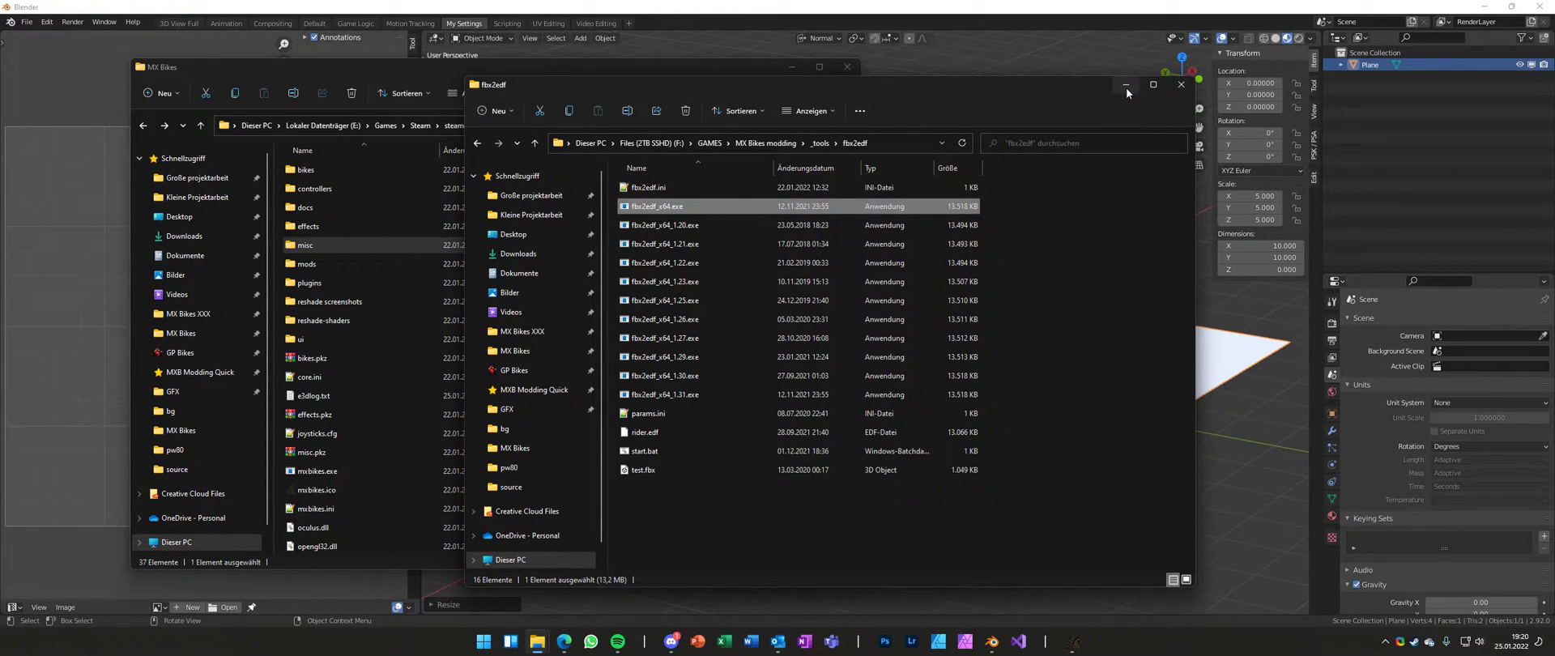
left_click(1126, 86)
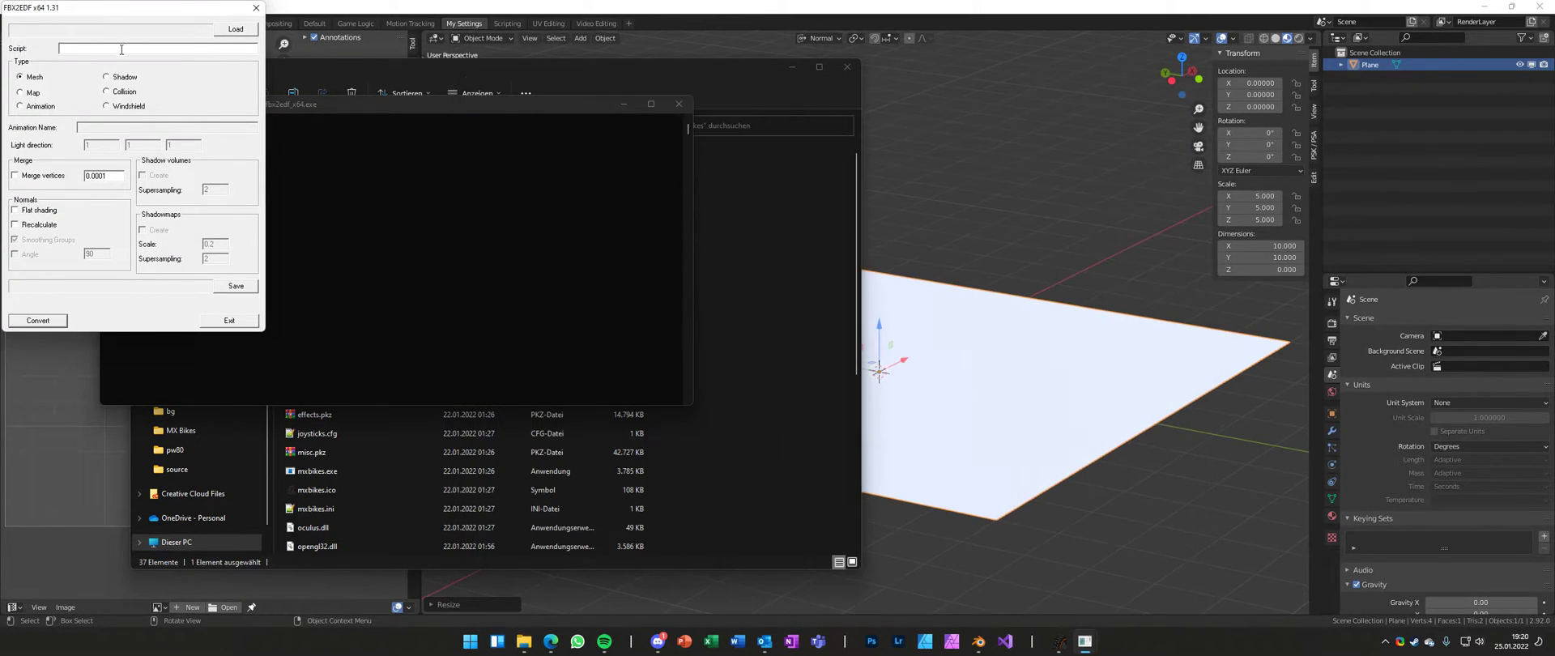
- Load Desktop\bg.fbx, set the conversion type to Map, and begin saving the EDF
left_click(236, 30)
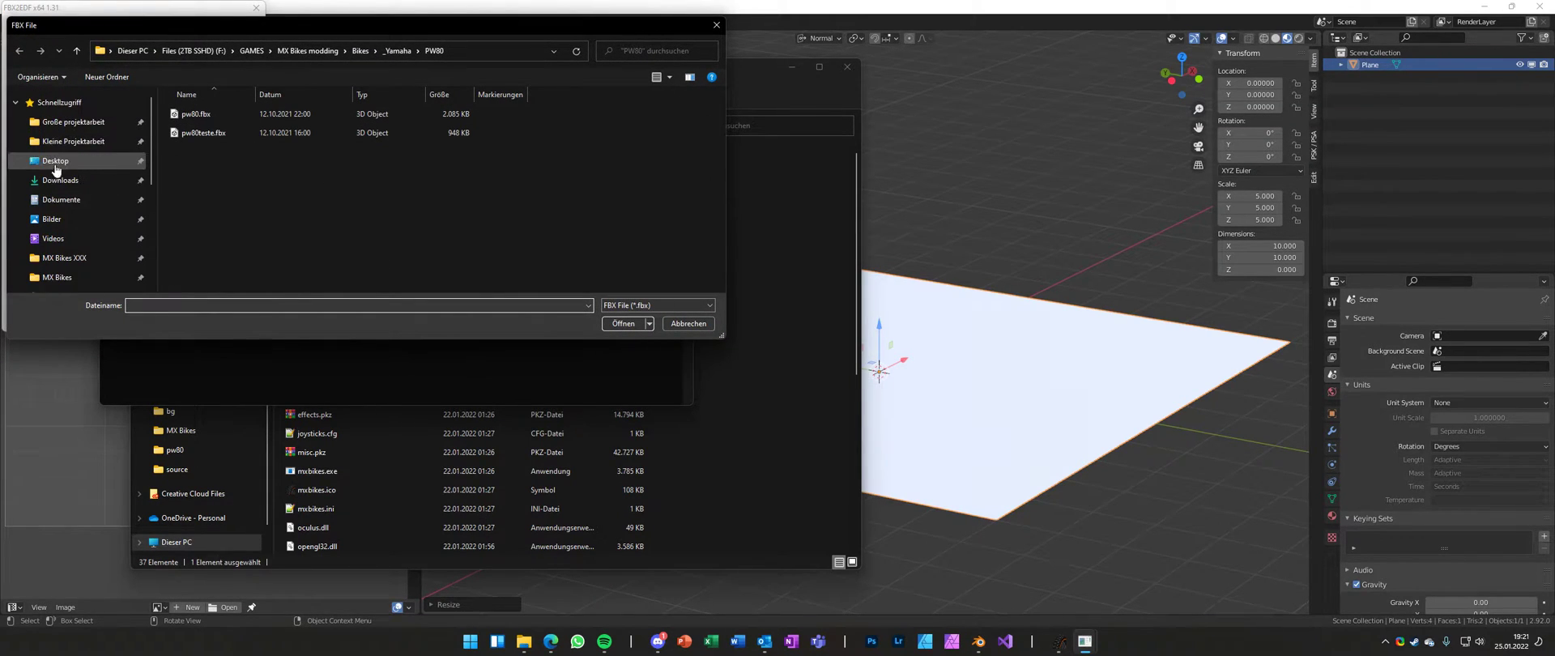
left_click(55, 165)
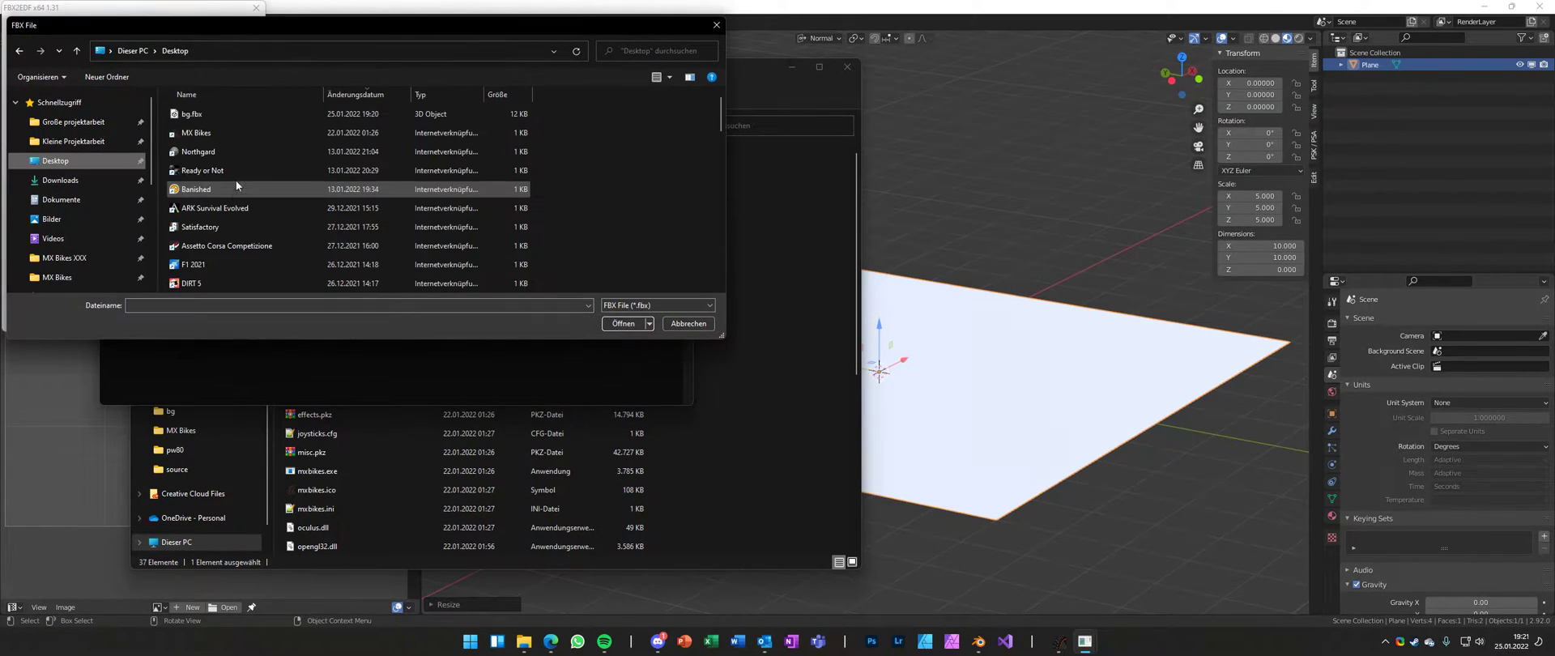
double_click(376, 116)
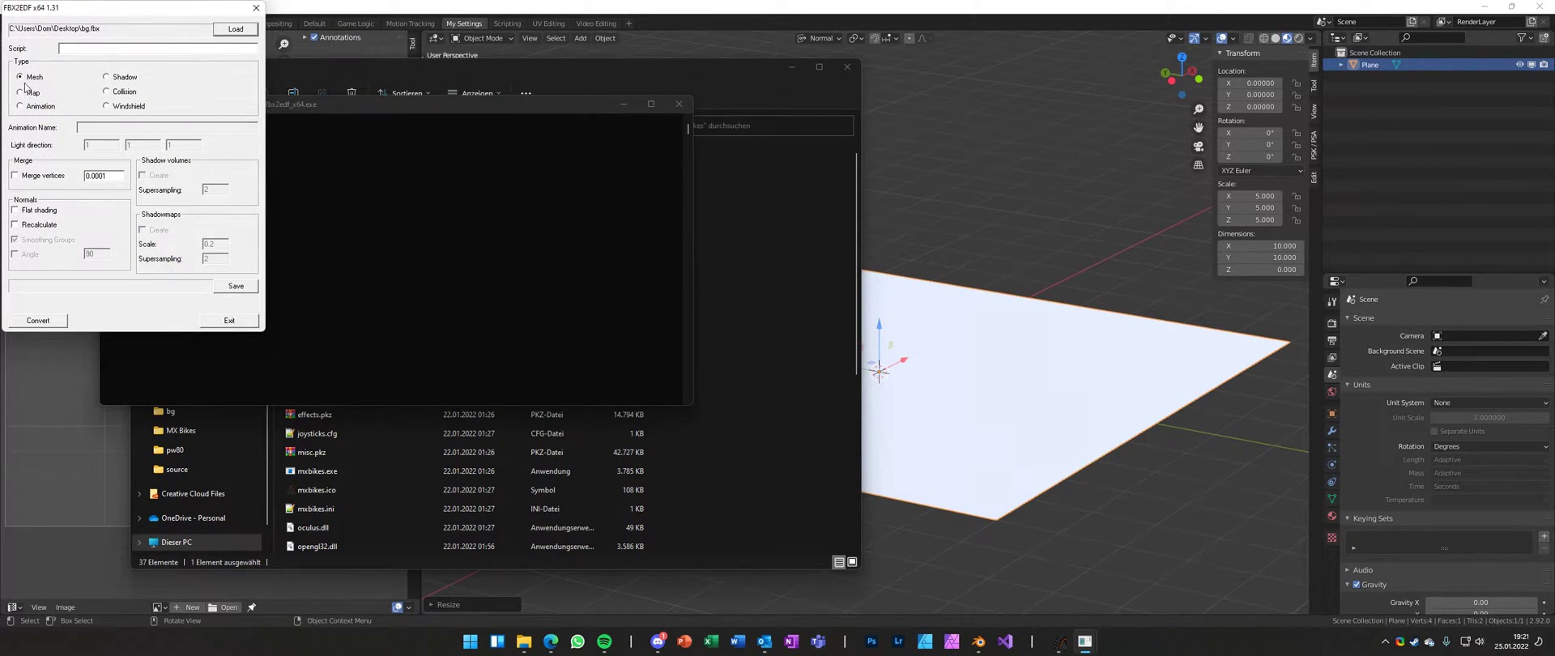
left_click(32, 95)
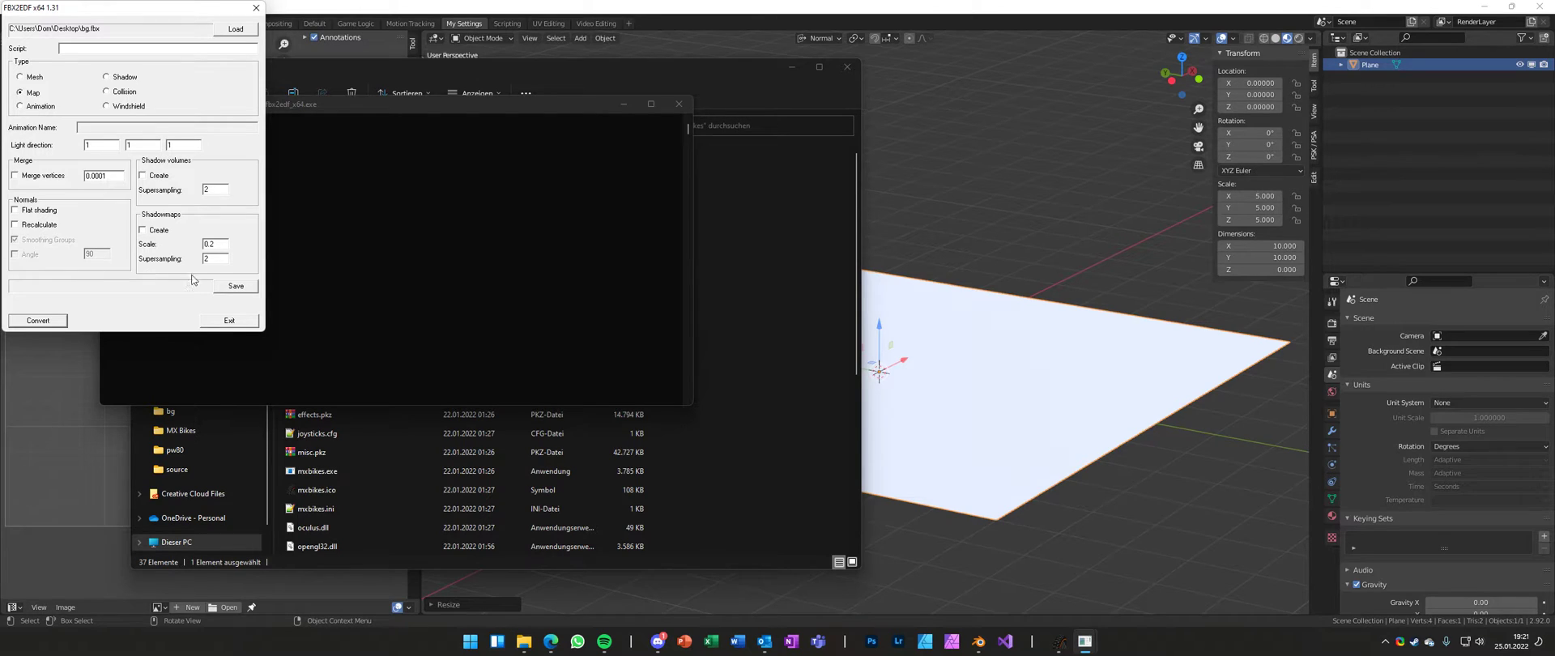
left_click(235, 286)
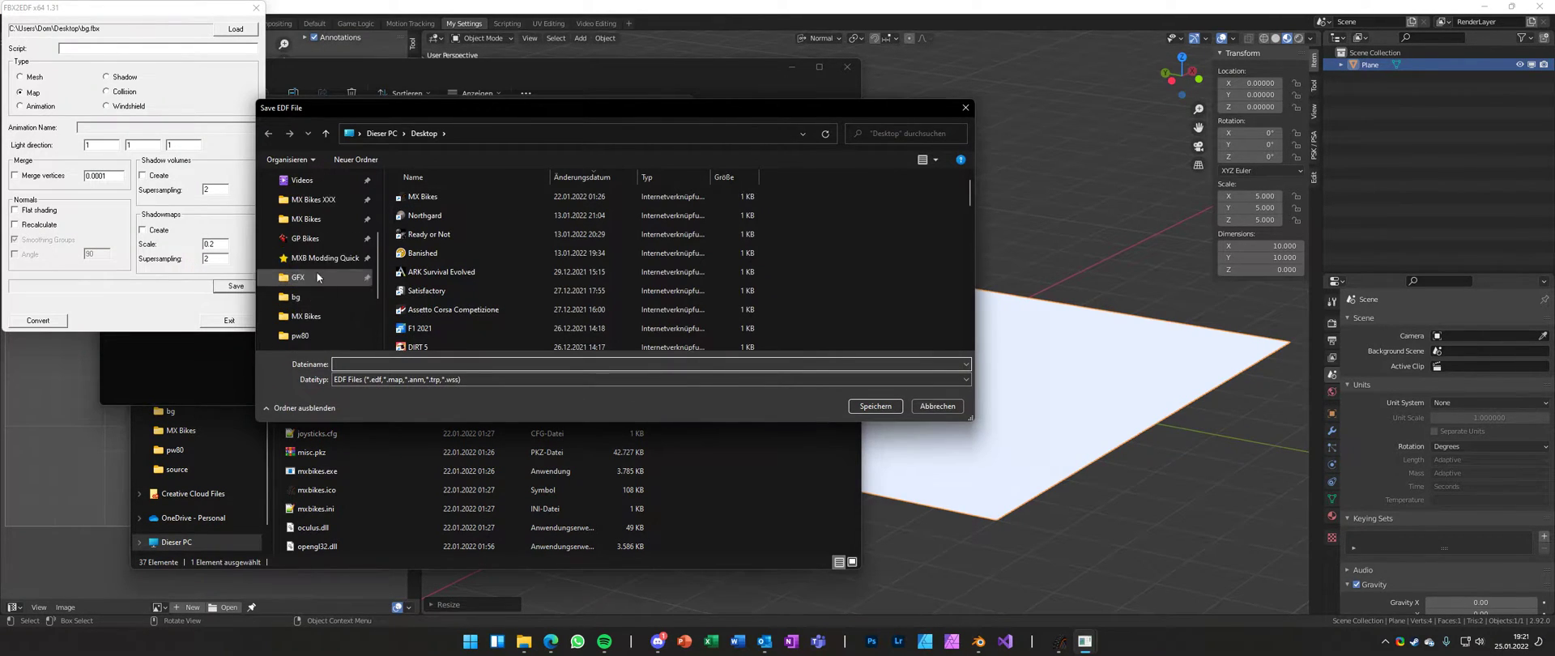
- In the Save EDF File dialog, jump to the pinned MX Bikes folder and open misc
scroll(317, 272, "up", 4)
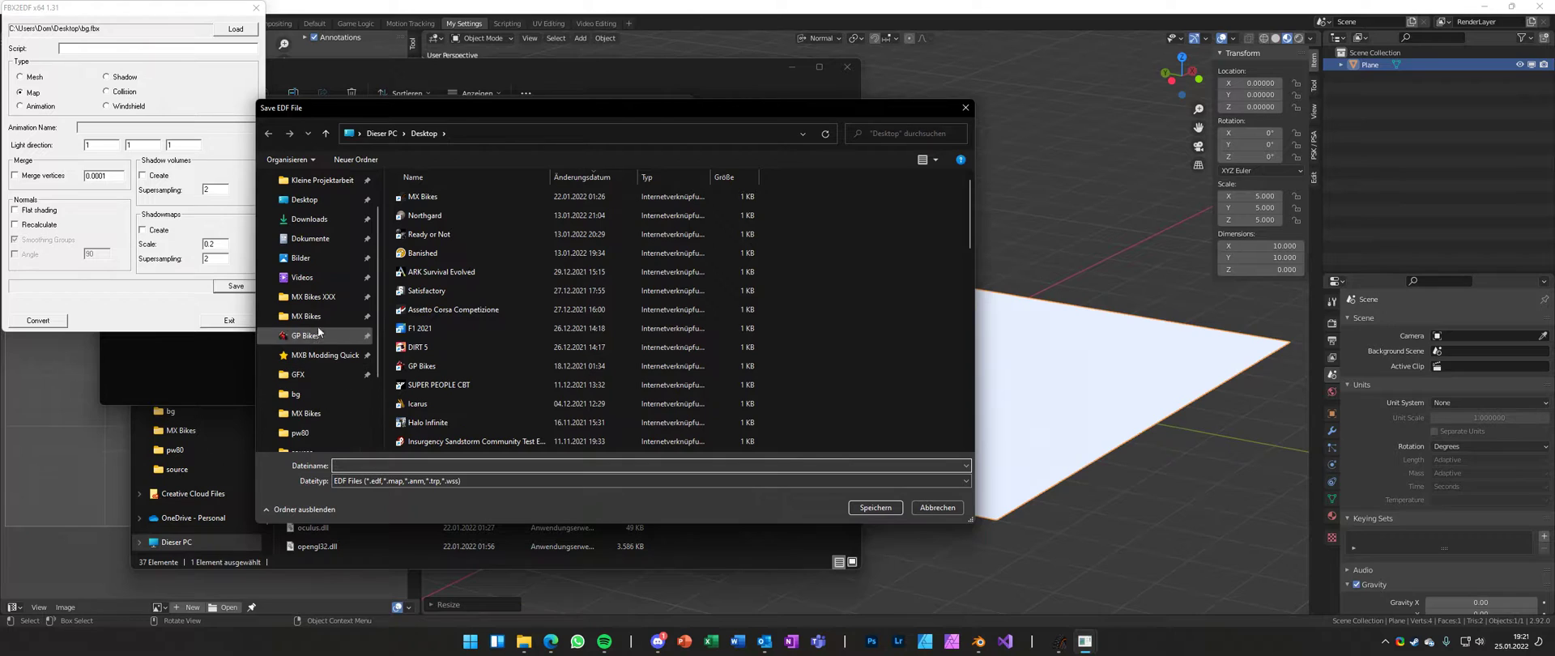
left_click(311, 316)
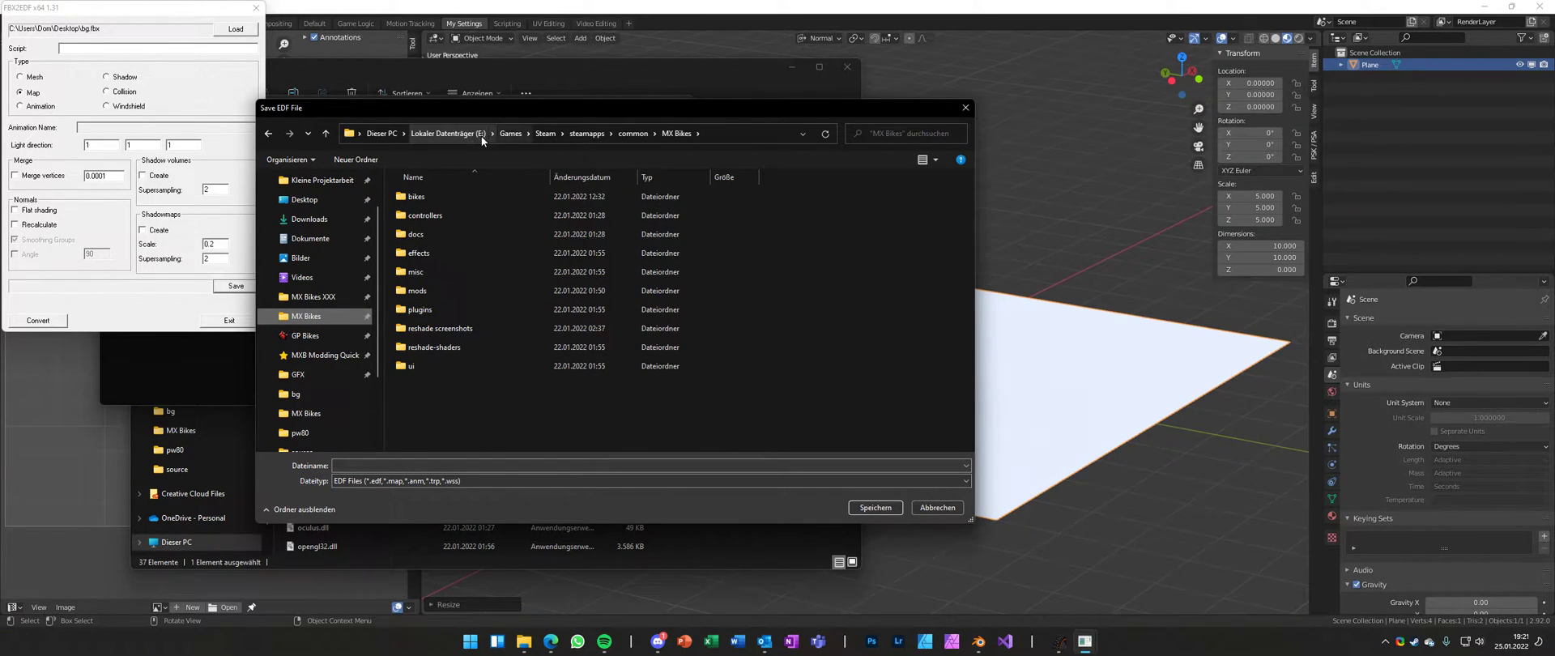
left_click(567, 215)
right_click(410, 396)
left_click(400, 389)
left_click(411, 276)
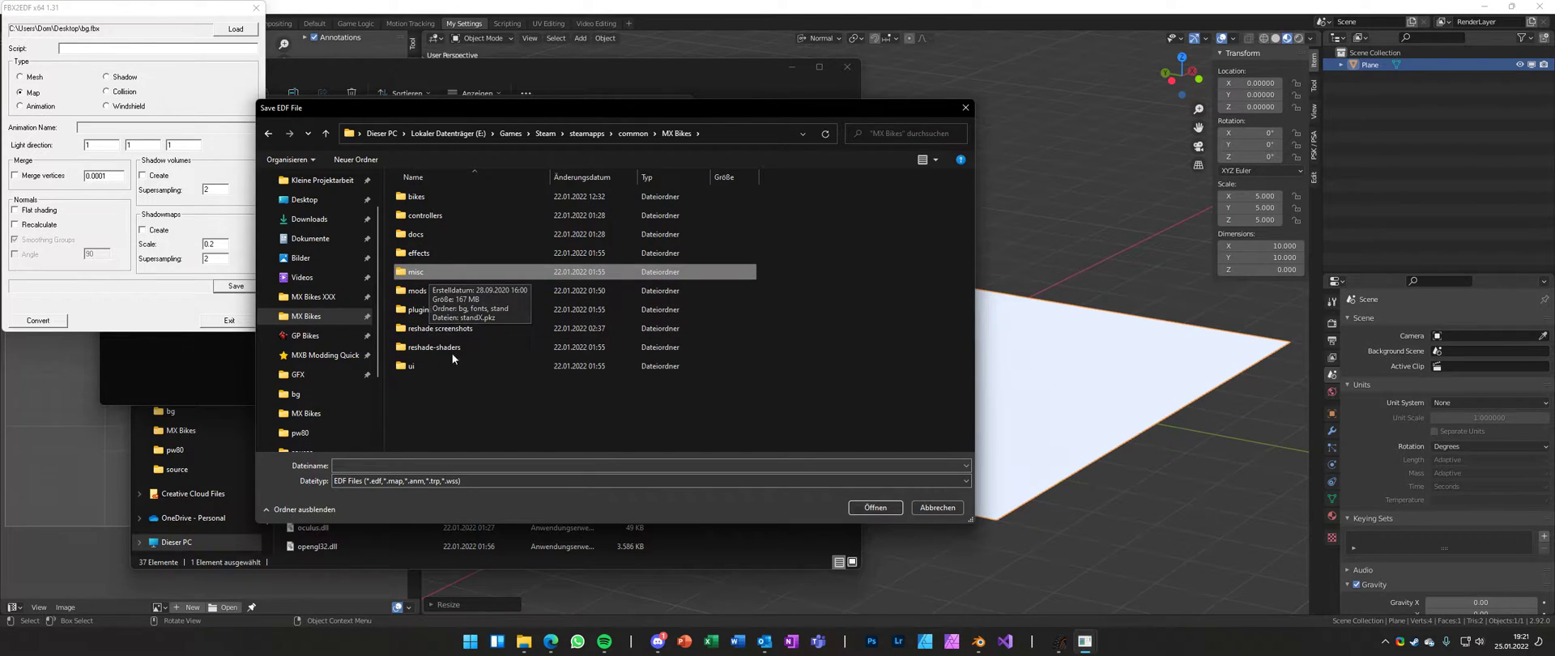
double_click(425, 276)
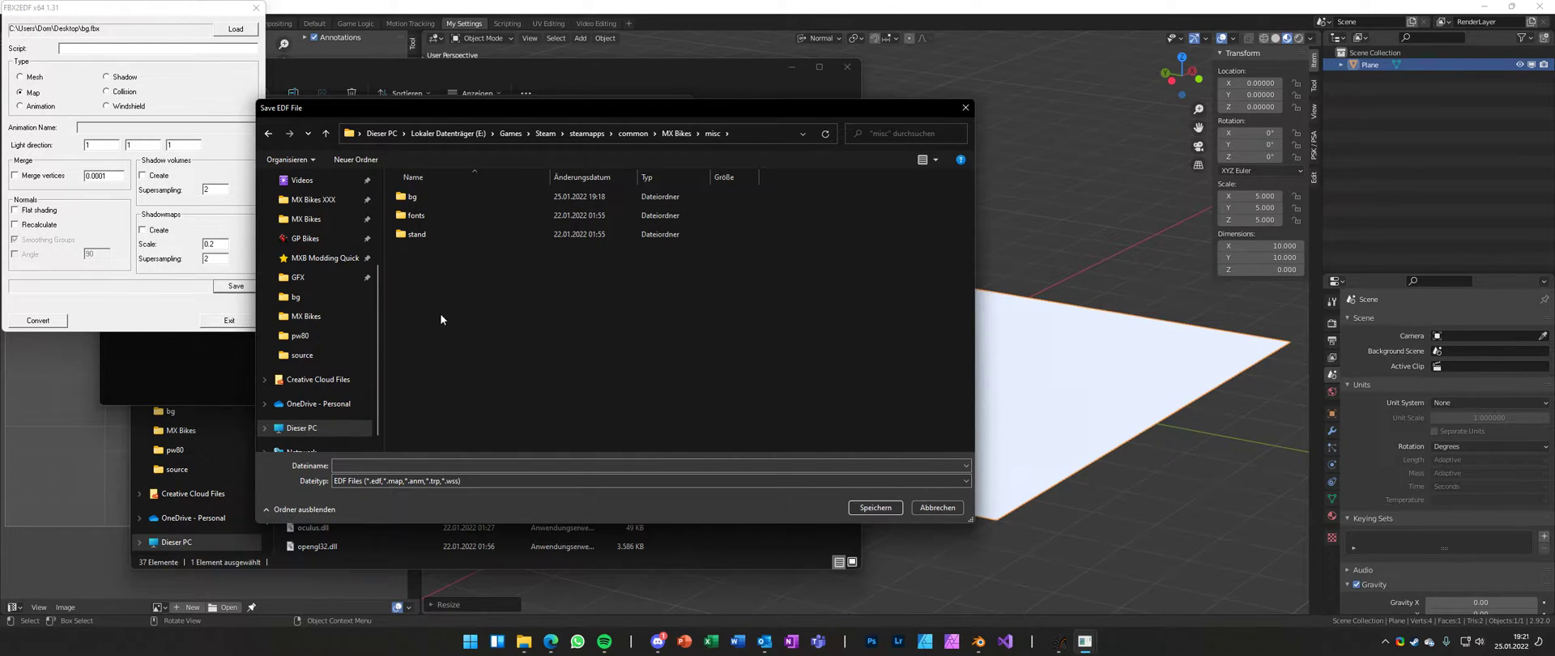
- Open the misc.pkz archive from the MX Bikes folder in WinRAR
mouse_move(524, 641)
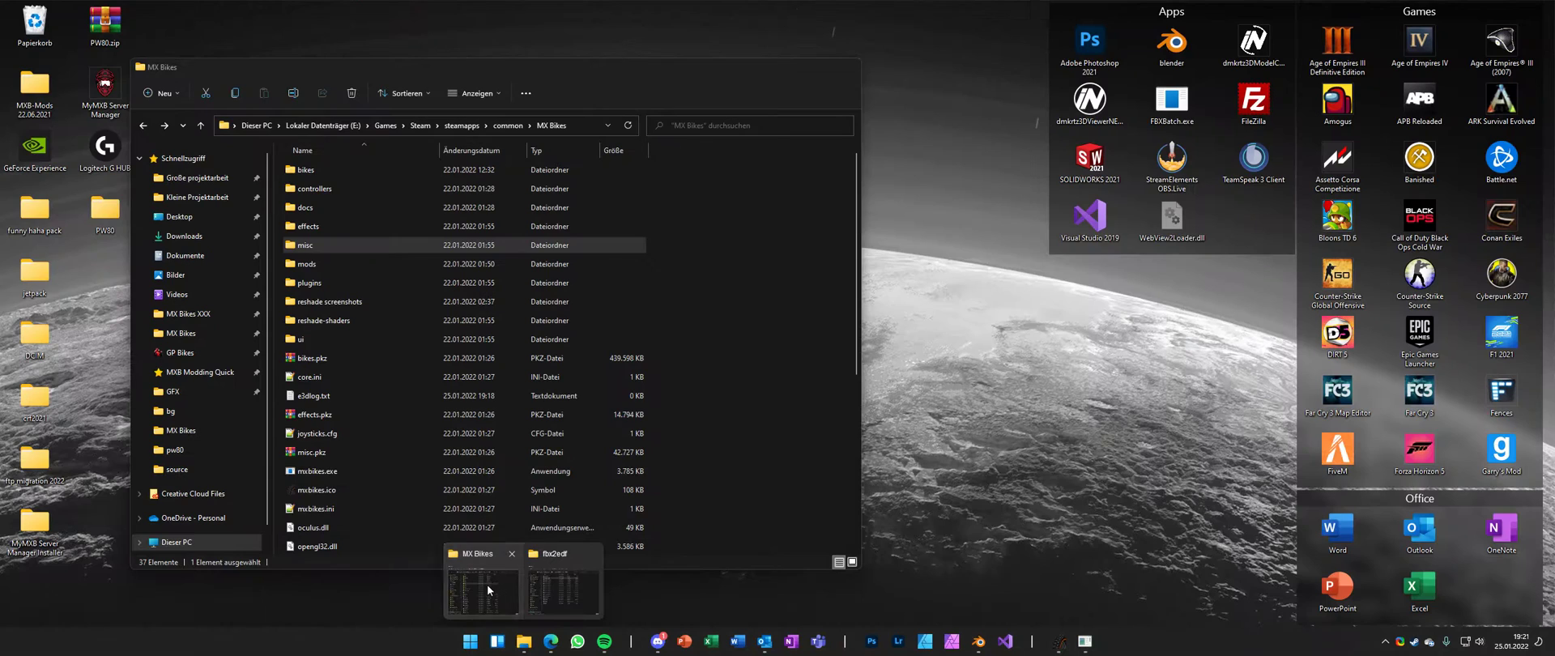
left_click(488, 585)
left_click_drag(217, 68, 664, 65)
scroll(784, 411, "down", 1)
left_click(782, 411)
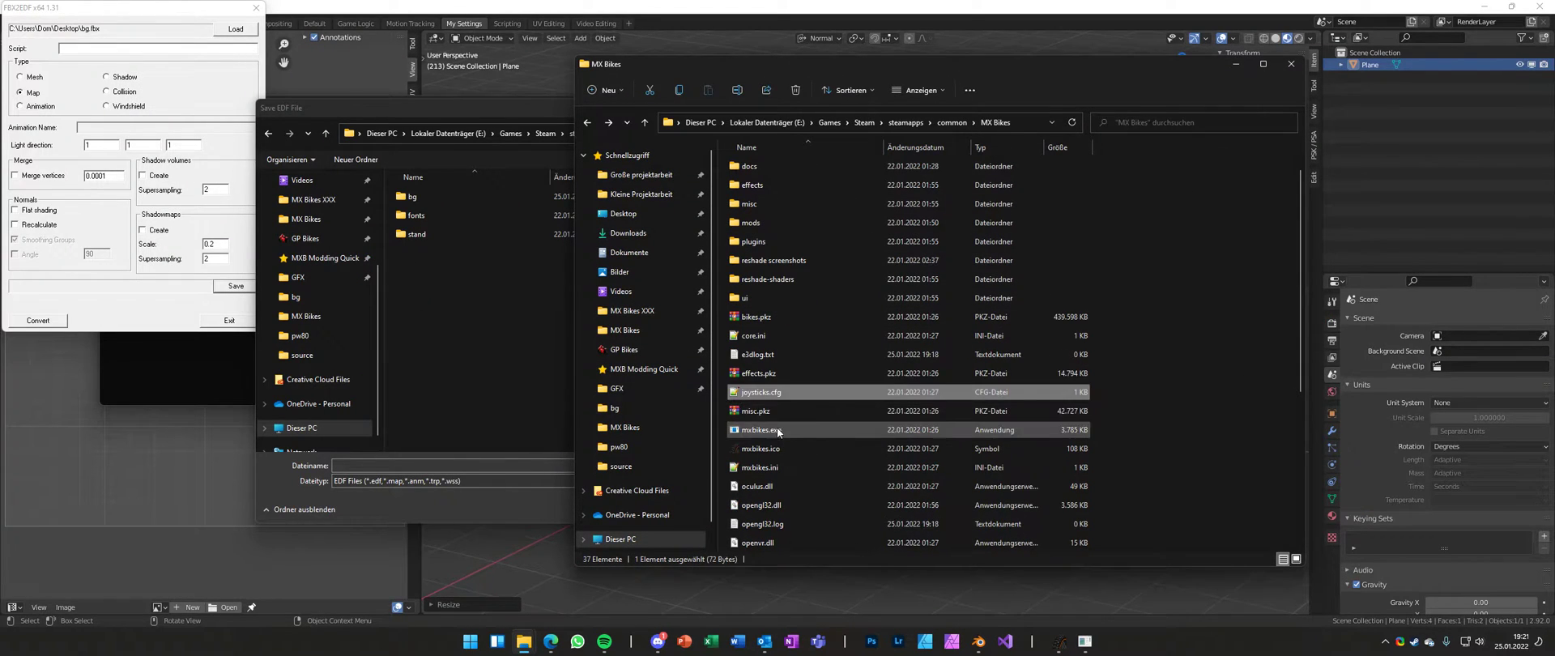
left_click(755, 411)
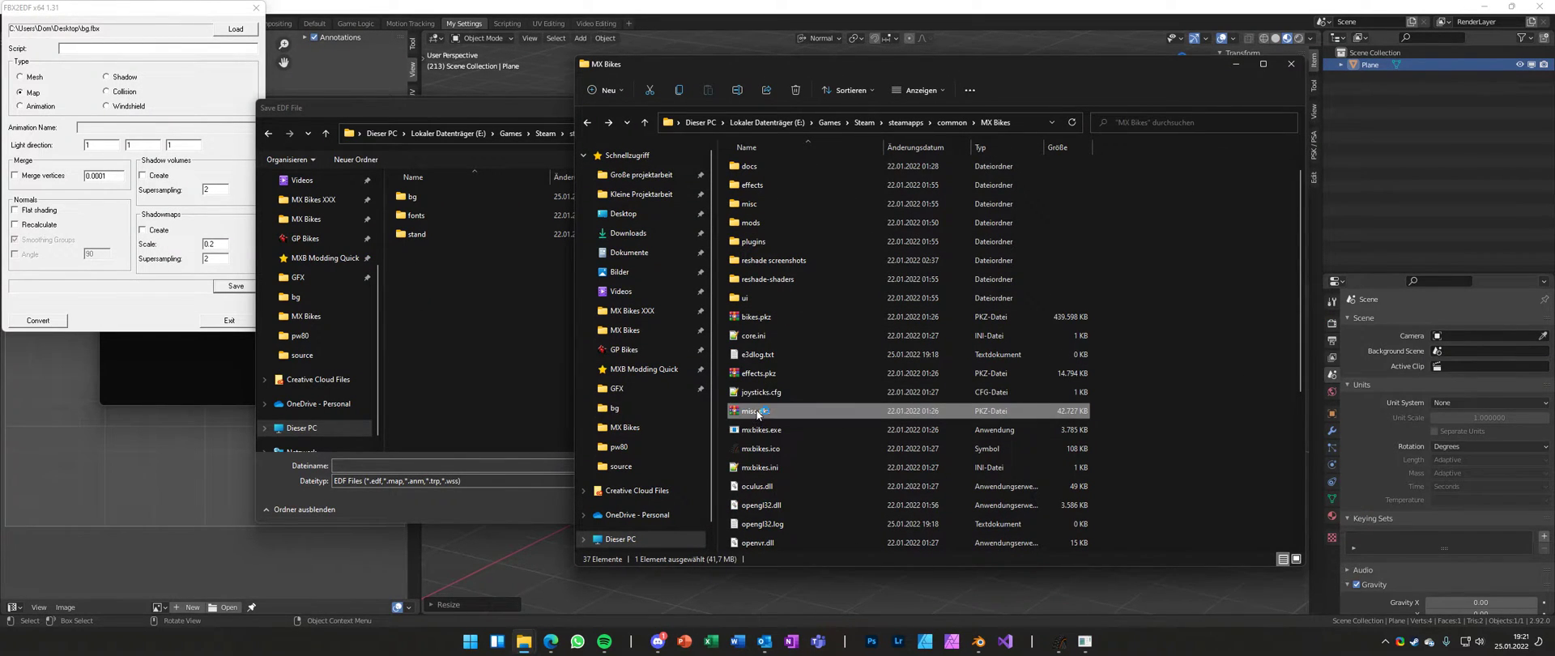
double_click(755, 411)
left_click_drag(166, 124, 653, 36)
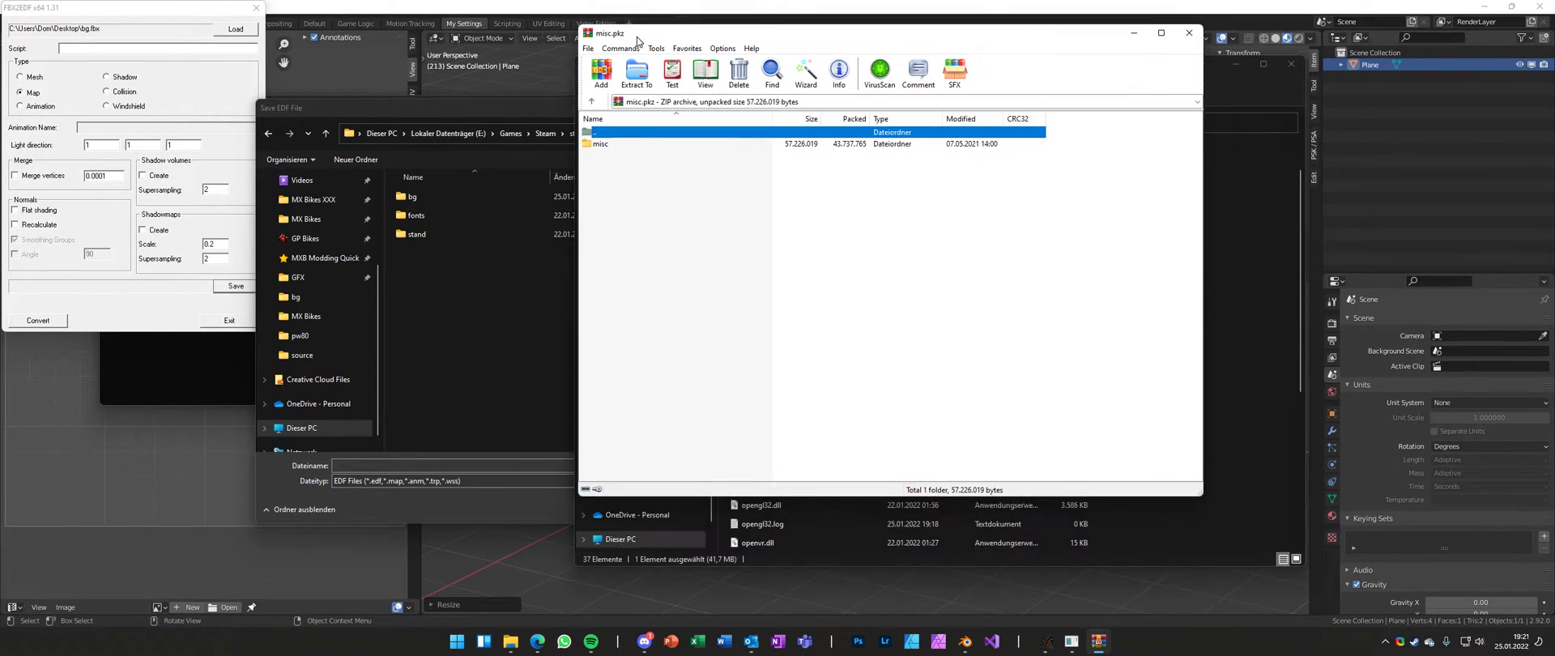
double_click(605, 149)
- Open the archive's bg folder to list bg.amb and bg.map beside the save dialog
left_click_drag(454, 107, 436, 142)
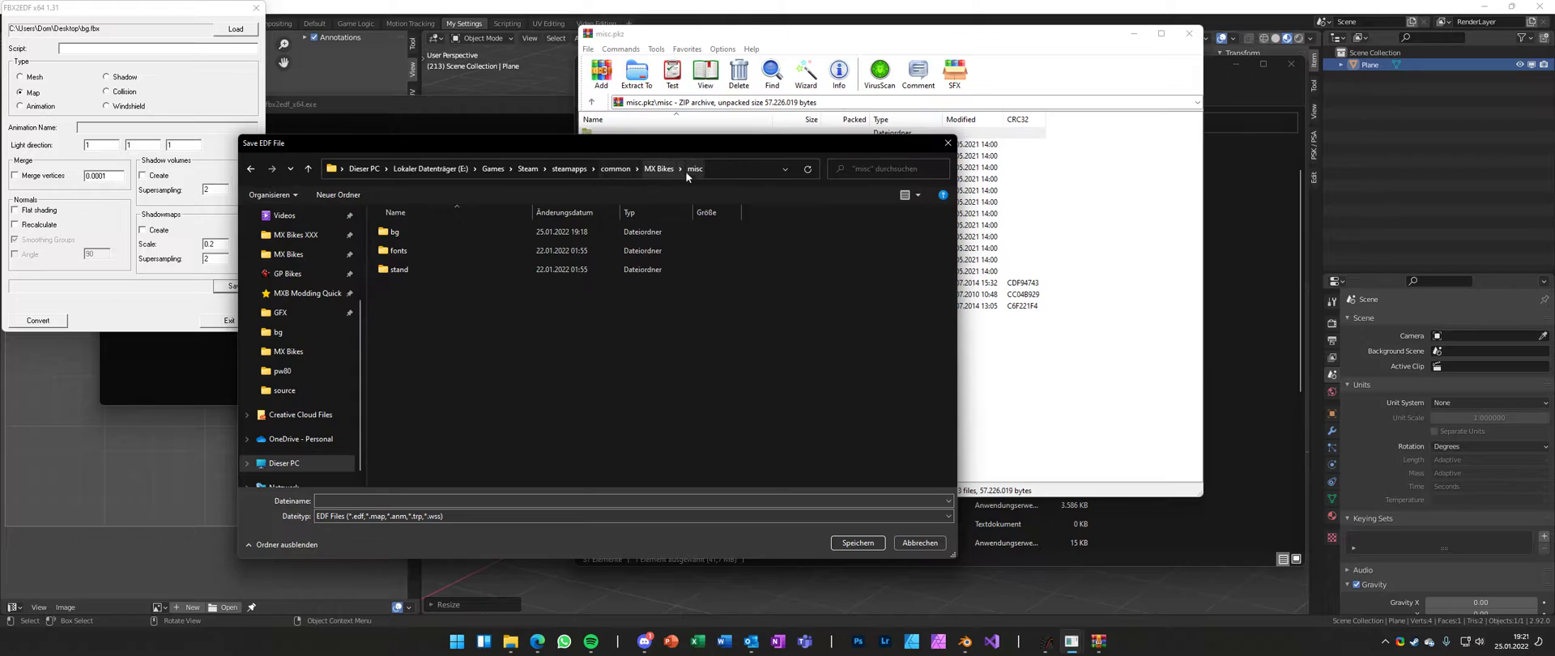
left_click(990, 295)
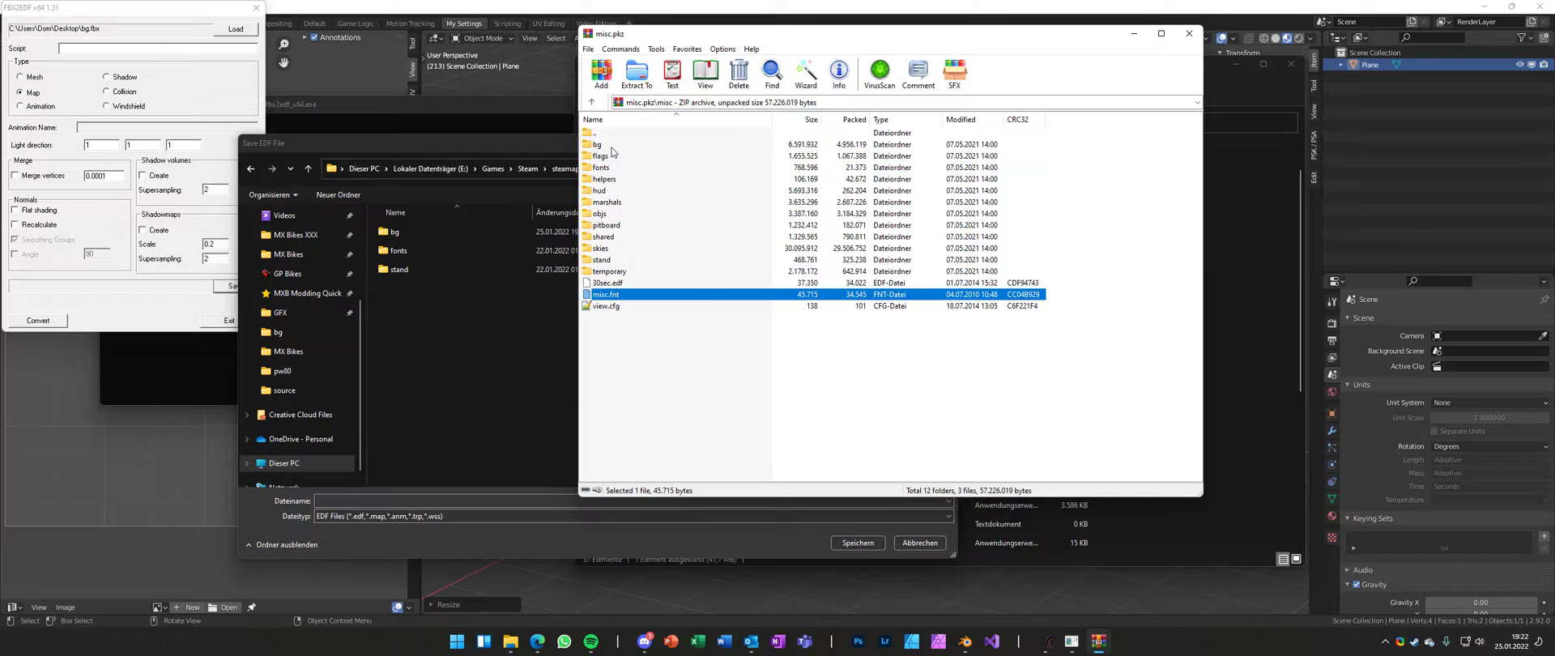
left_click_drag(468, 141, 378, 188)
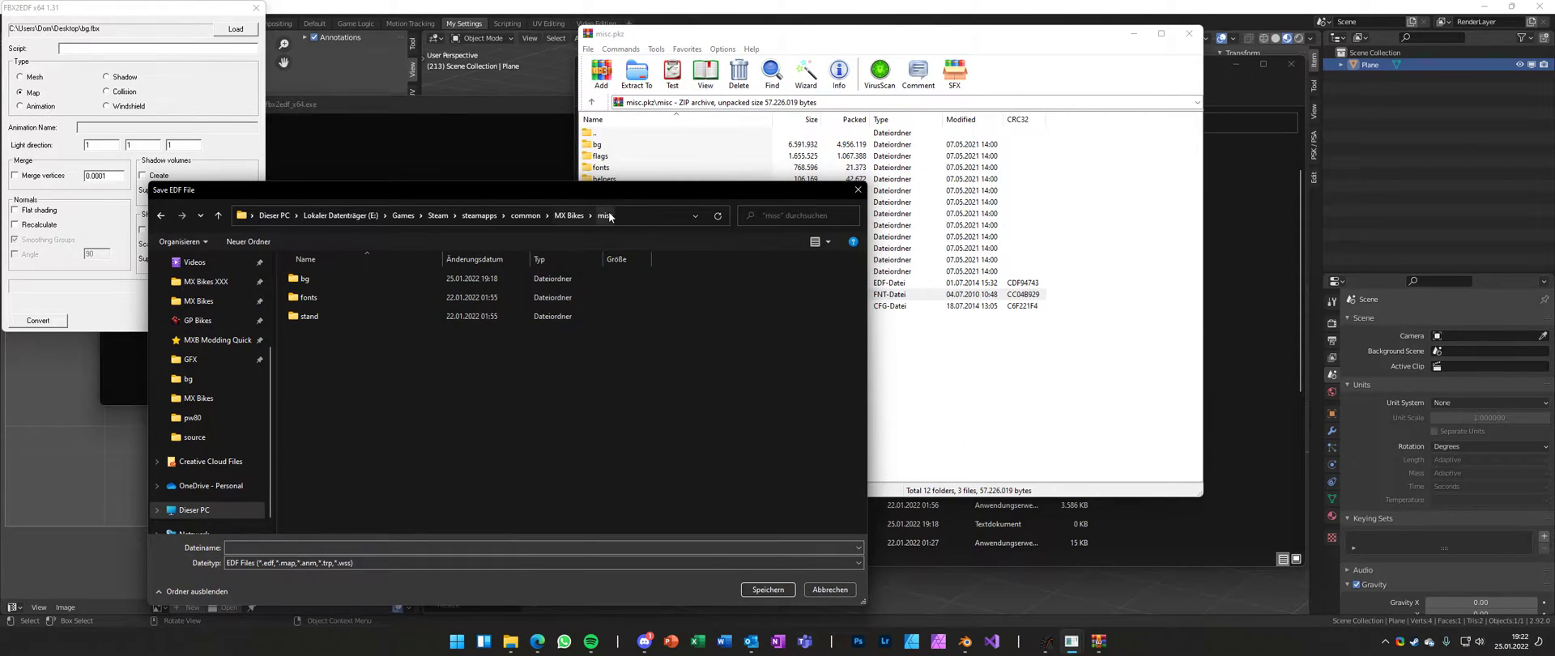
left_click(644, 155)
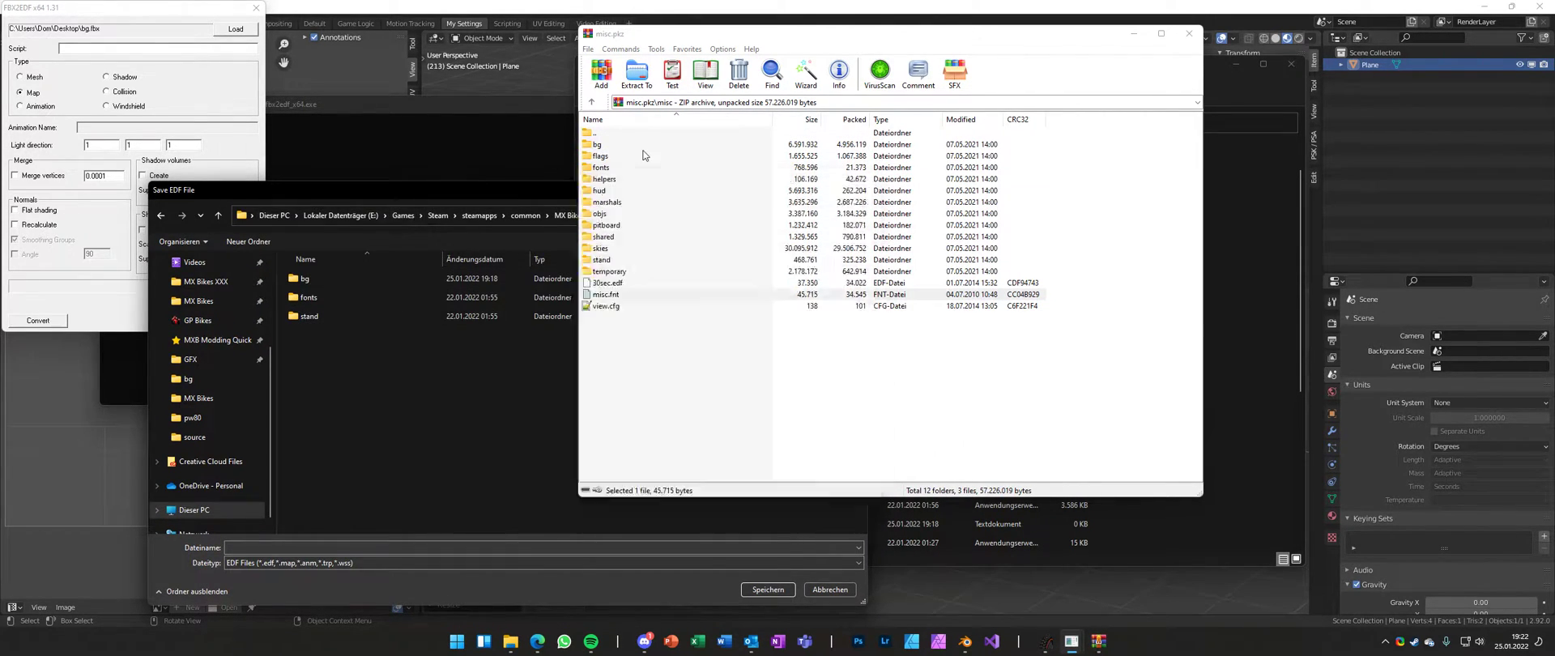
left_click(639, 144)
double_click(639, 144)
left_click(513, 230)
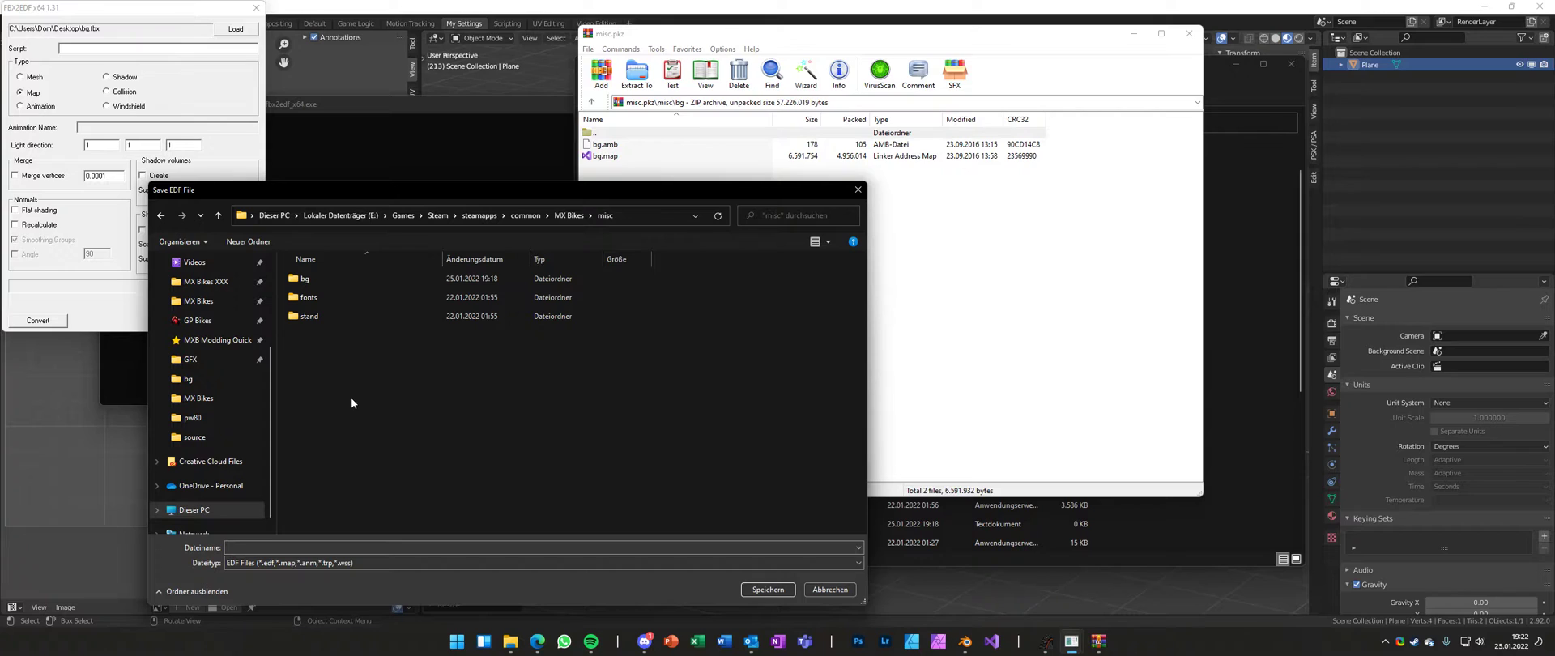
left_click(891, 288)
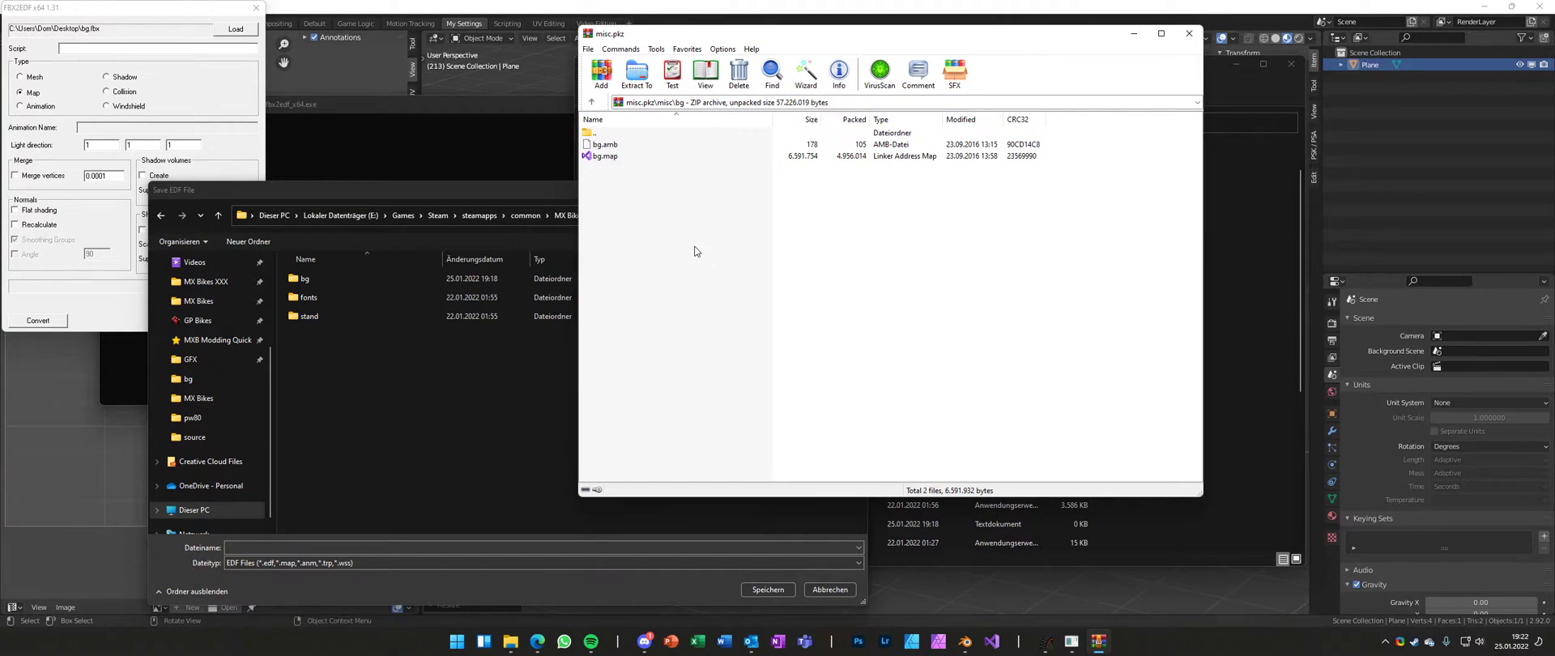
- Close WinRAR, save the output as bg.map in misc\bg, and run Convert
left_click(1189, 33)
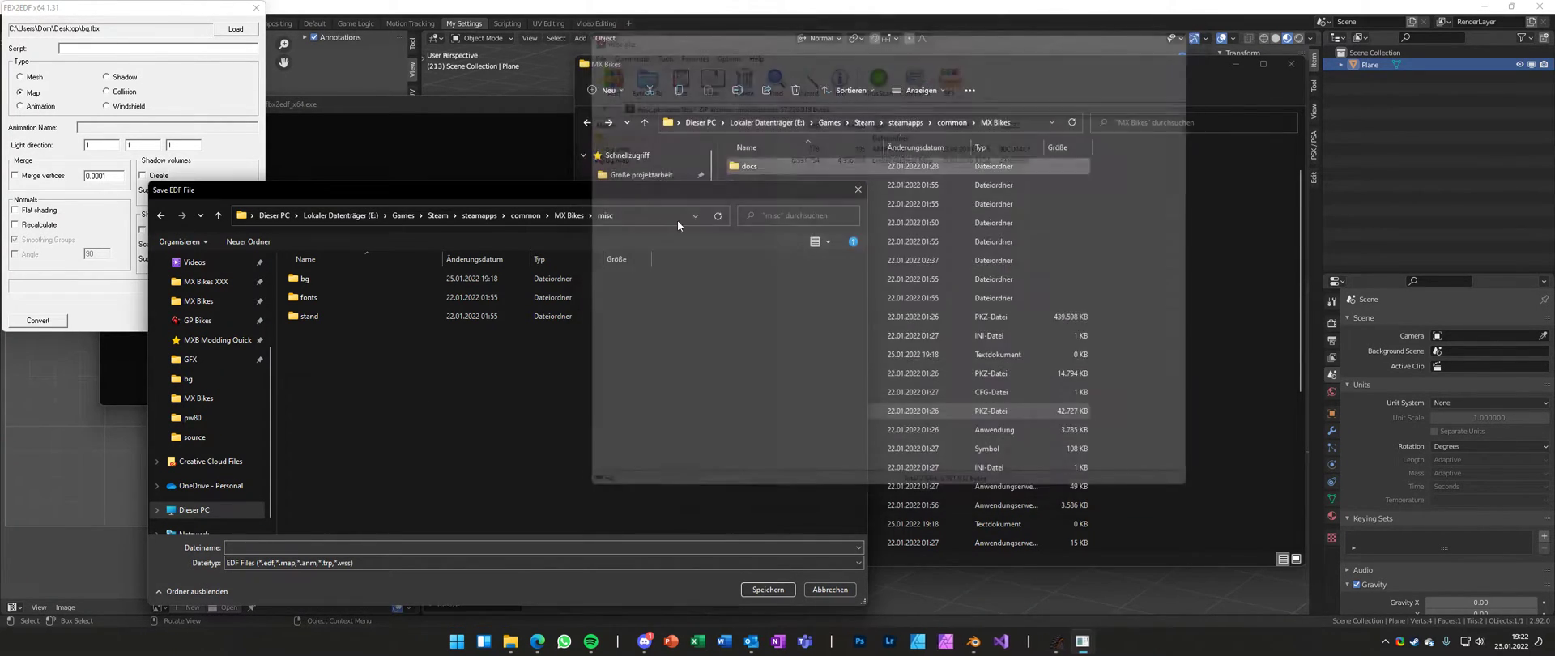
double_click(316, 279)
left_click(276, 549)
type("bg.map")
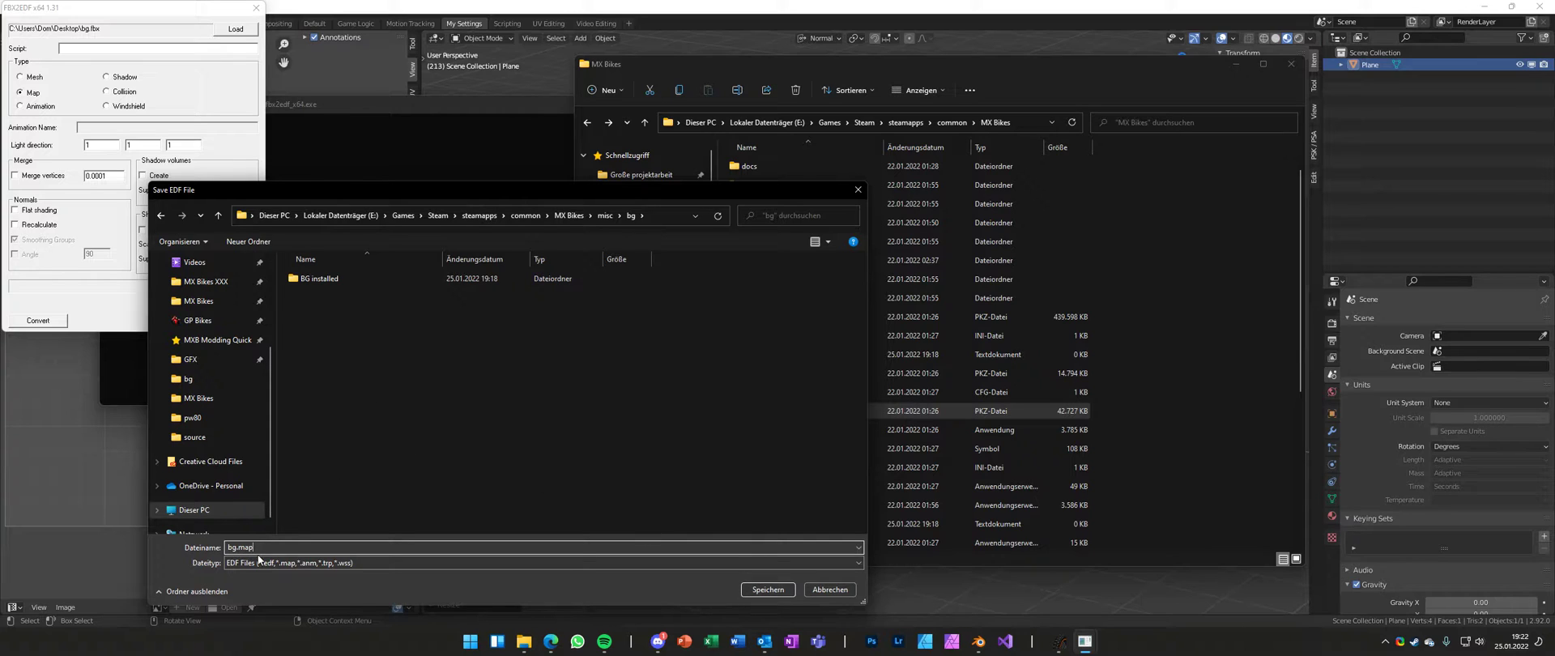
left_click(767, 590)
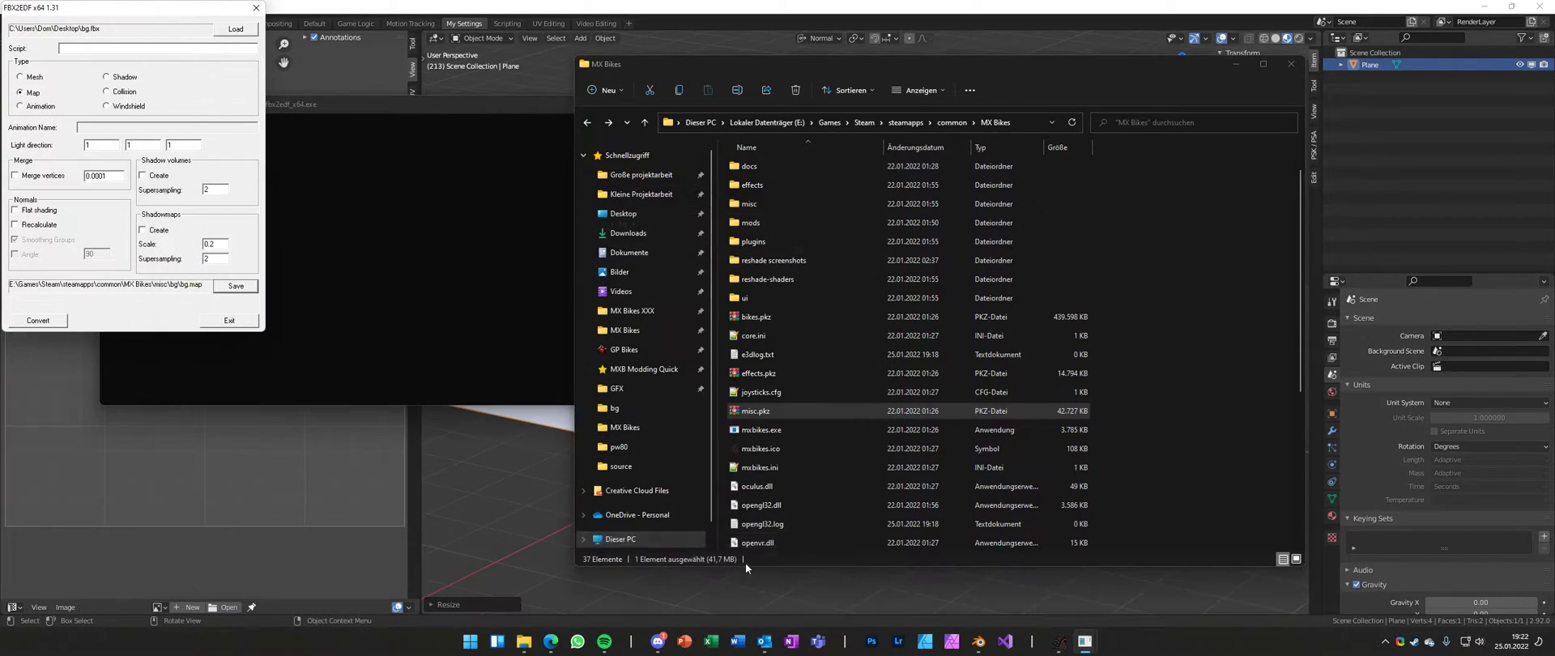
left_click(40, 321)
- Rotate the bike preview to rear and side views to confirm the white ground, then quit MX Bikes
left_click_drag(197, 108, 352, 100)
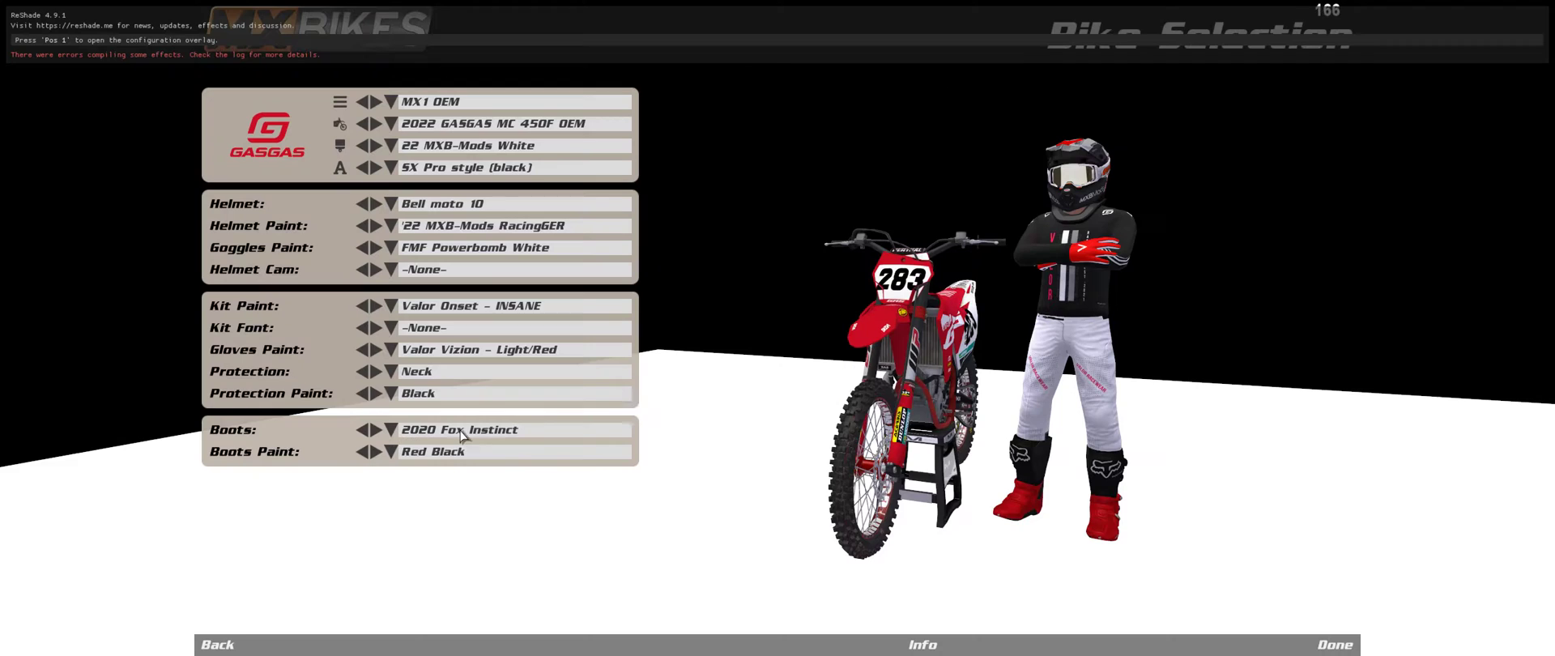
left_click_drag(823, 208, 773, 467)
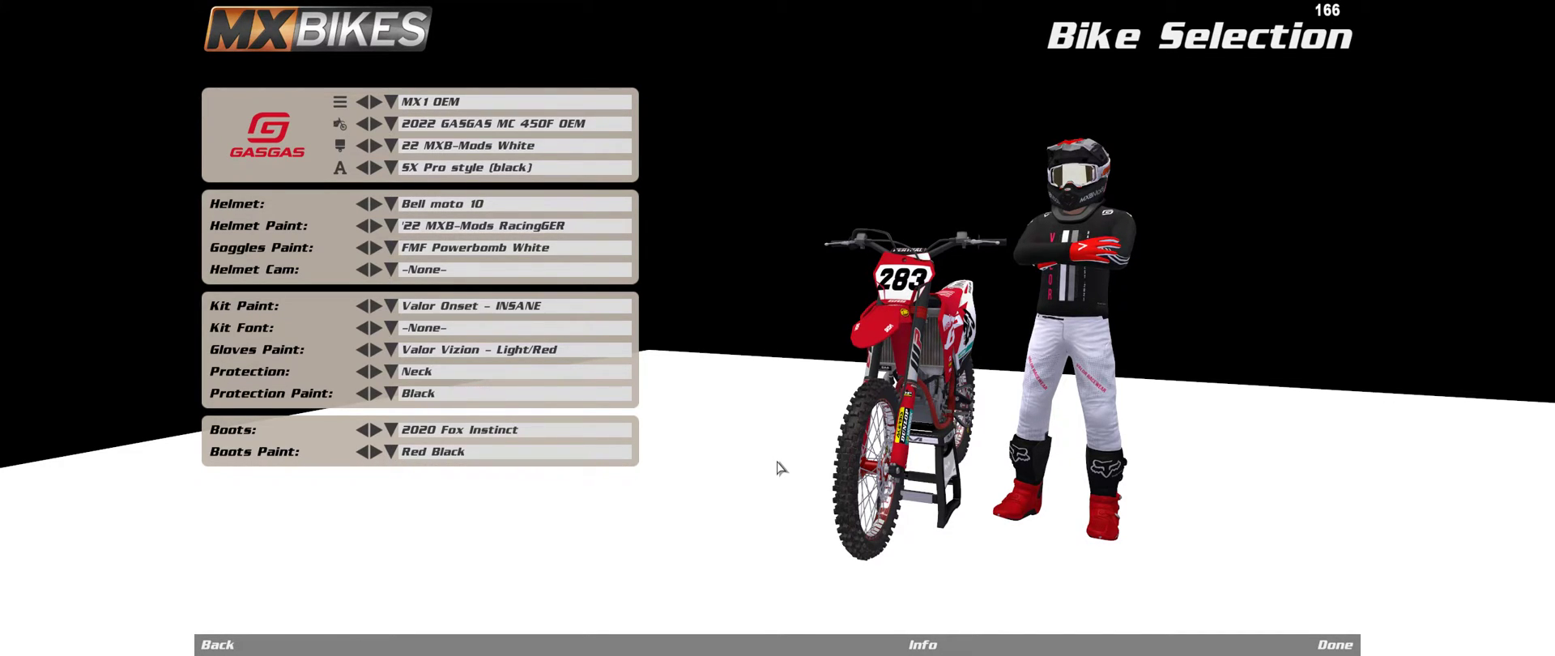
left_click_drag(784, 466, 906, 490)
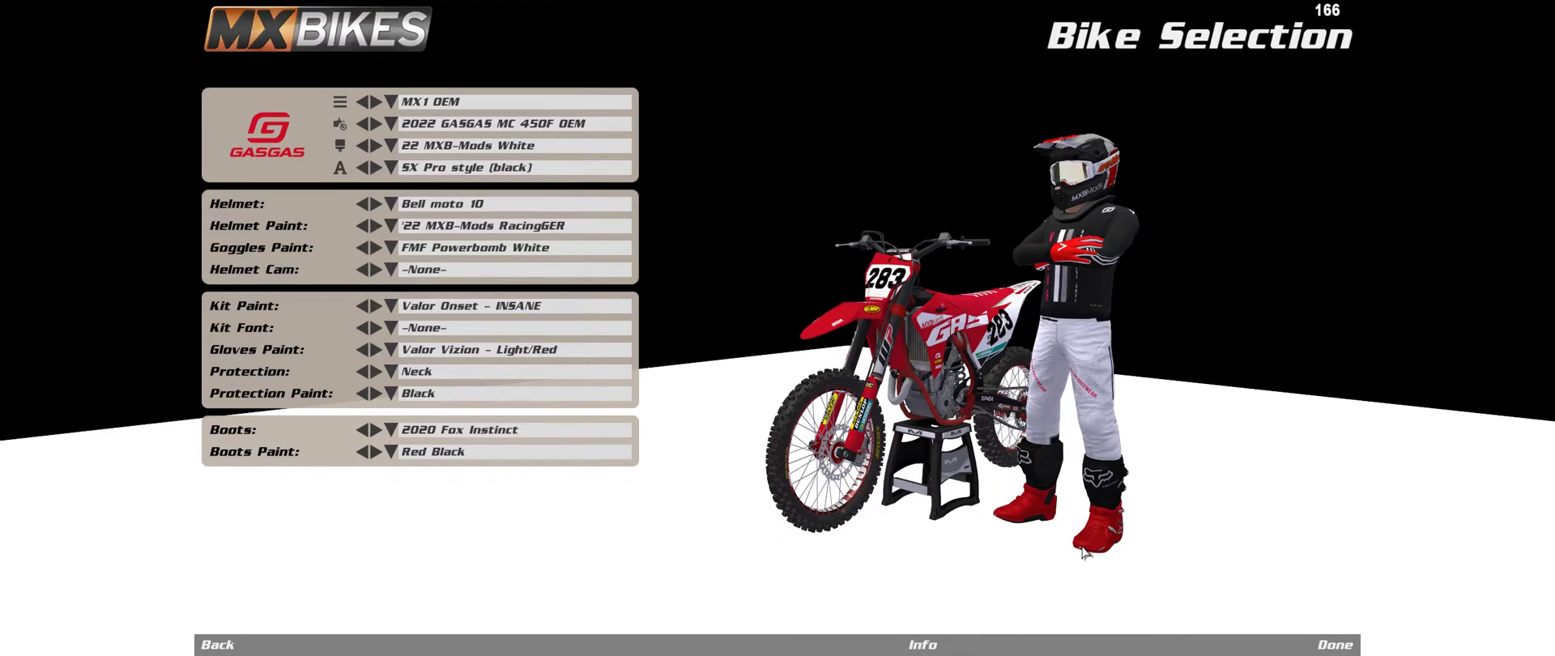
key("alt+F4")
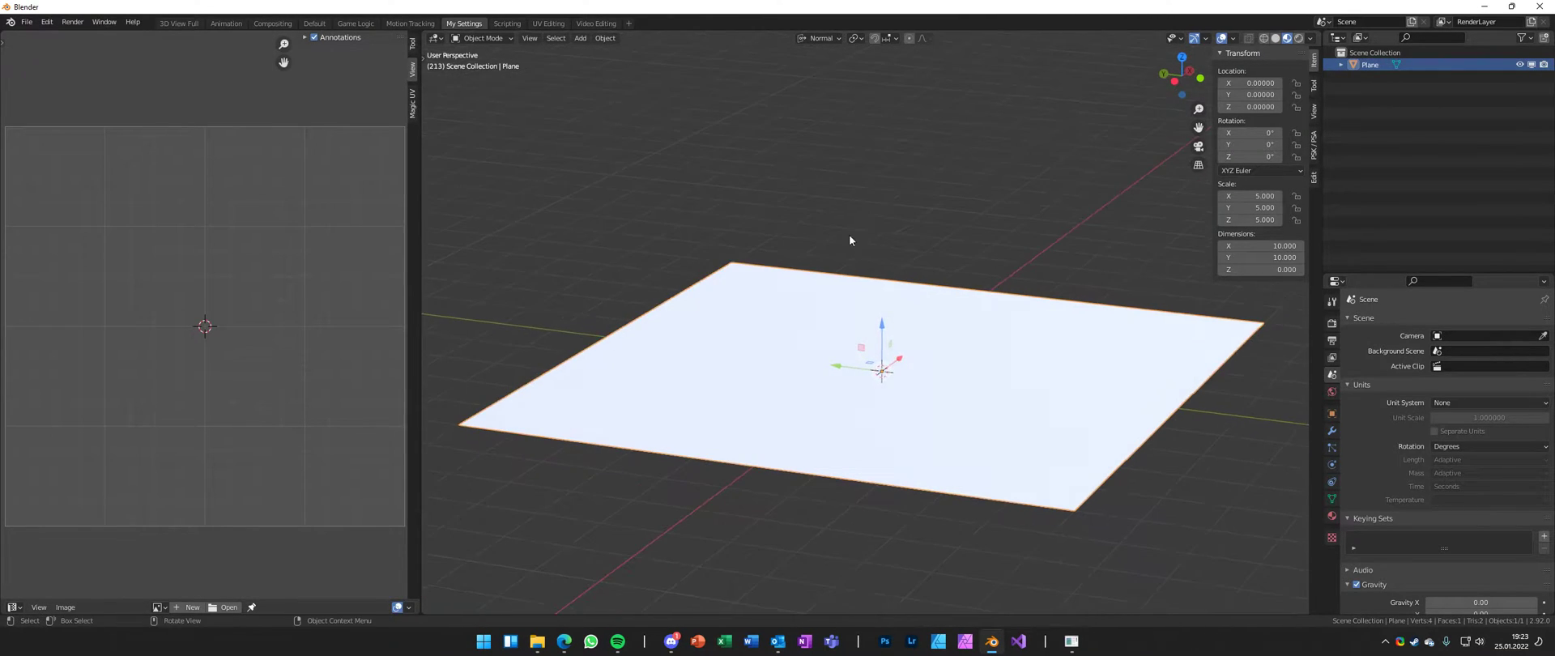
scroll(847, 240, "down", 3)
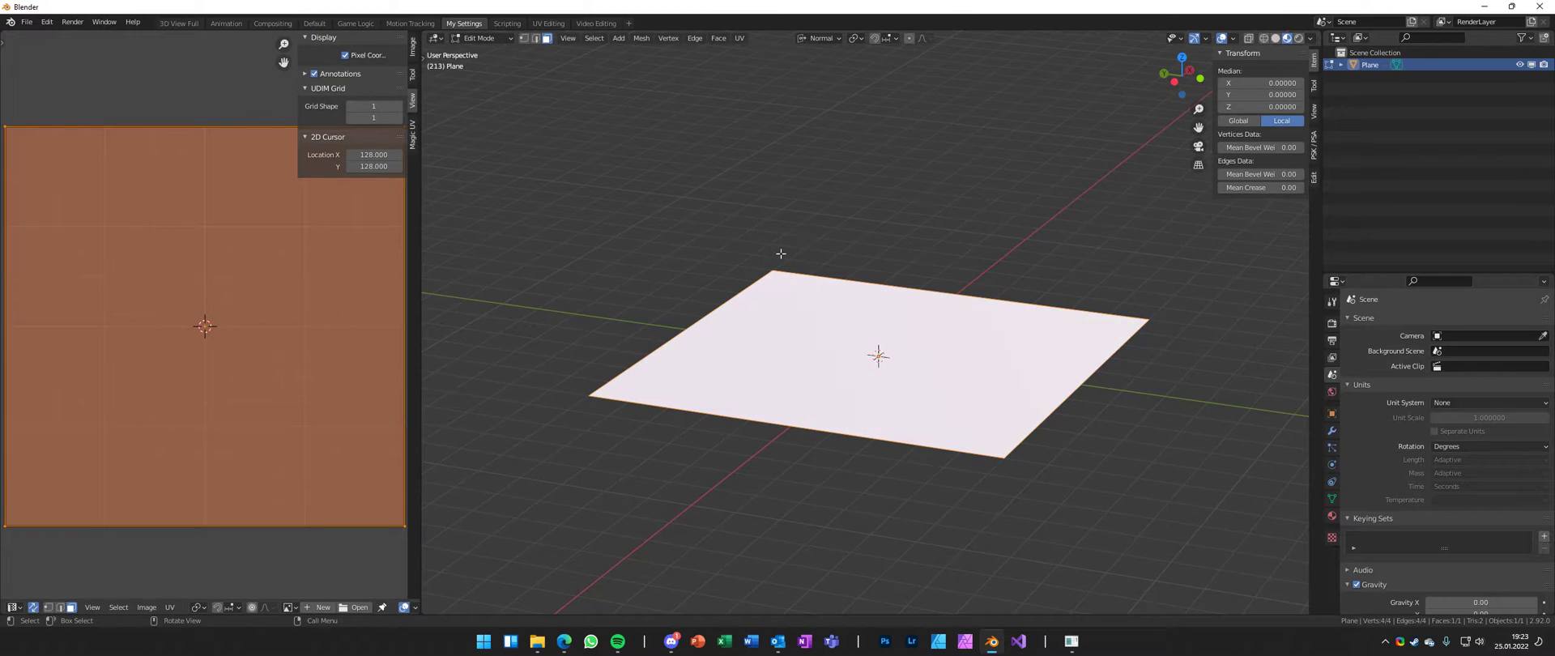
key("Tab")
scroll(230, 326, "down", 2)
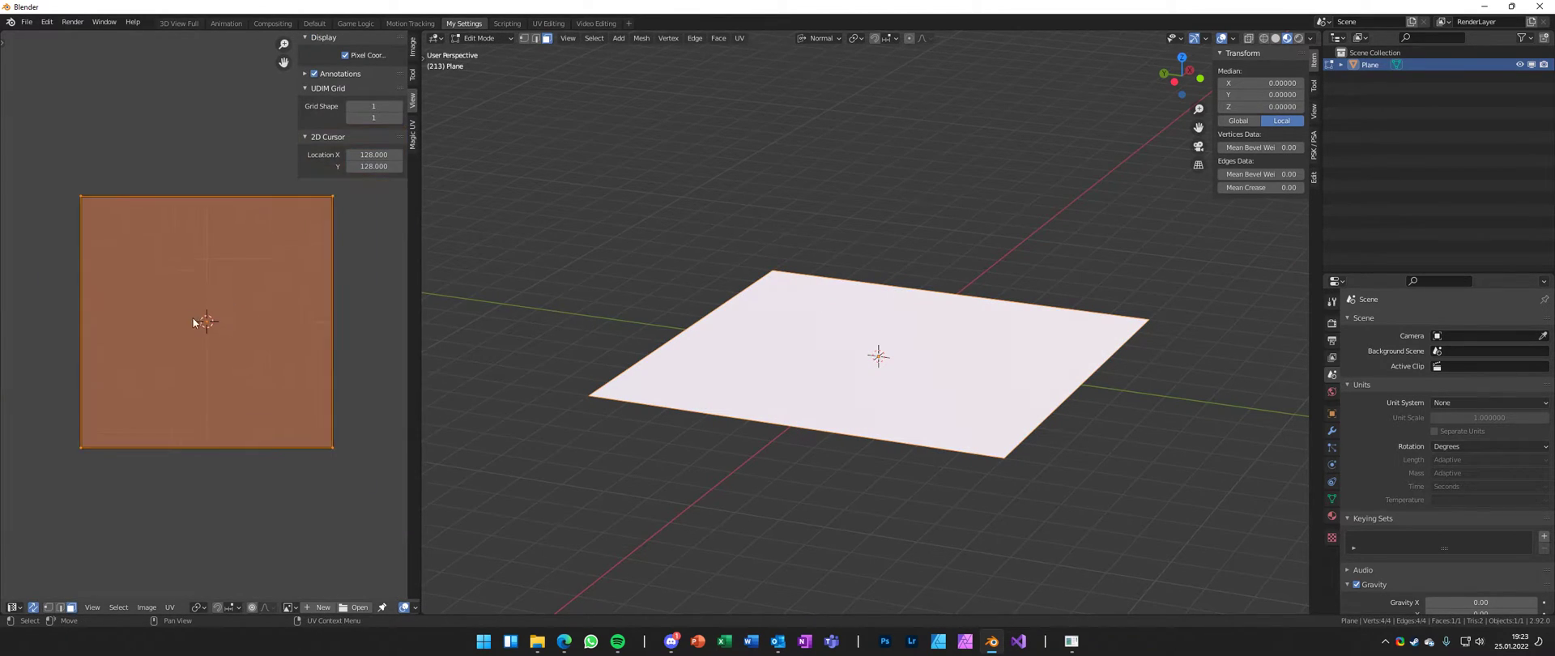
left_click(14, 606)
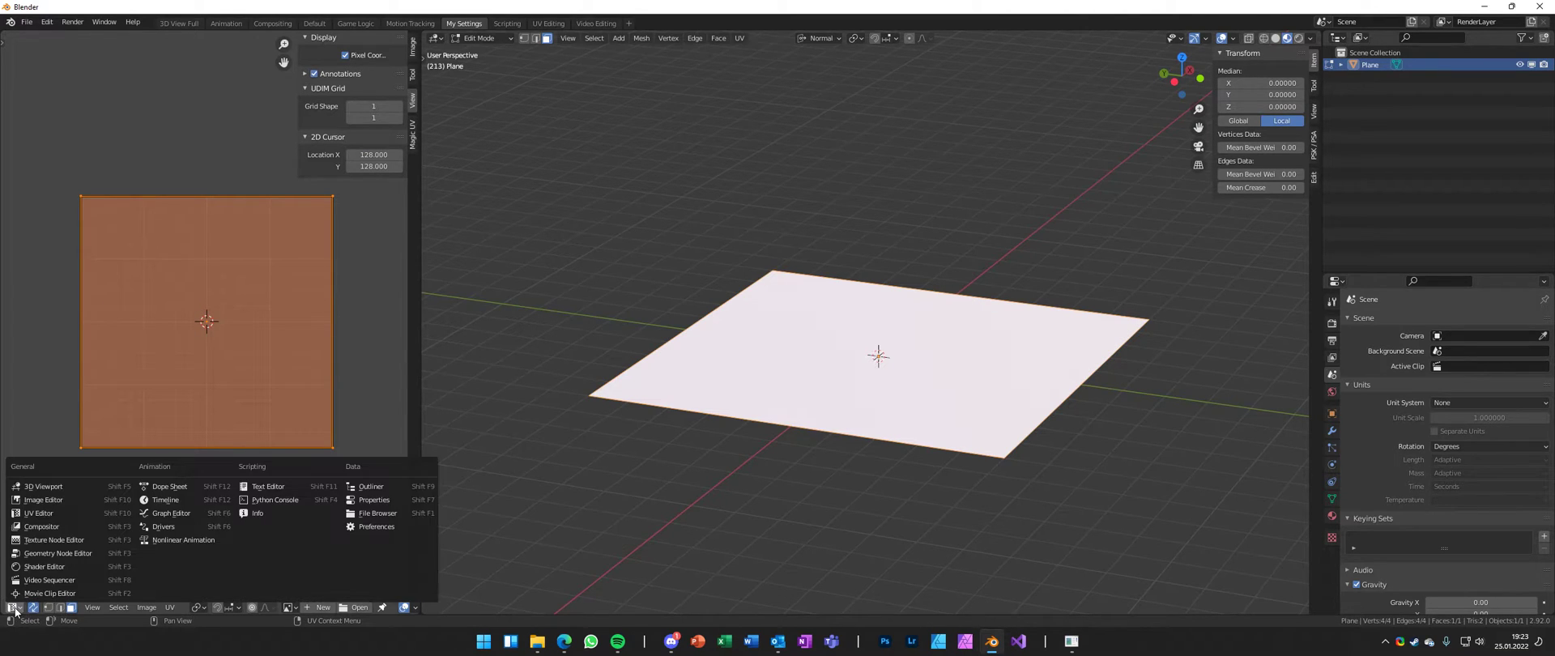
left_click(52, 512)
scroll(159, 360, "up", 1)
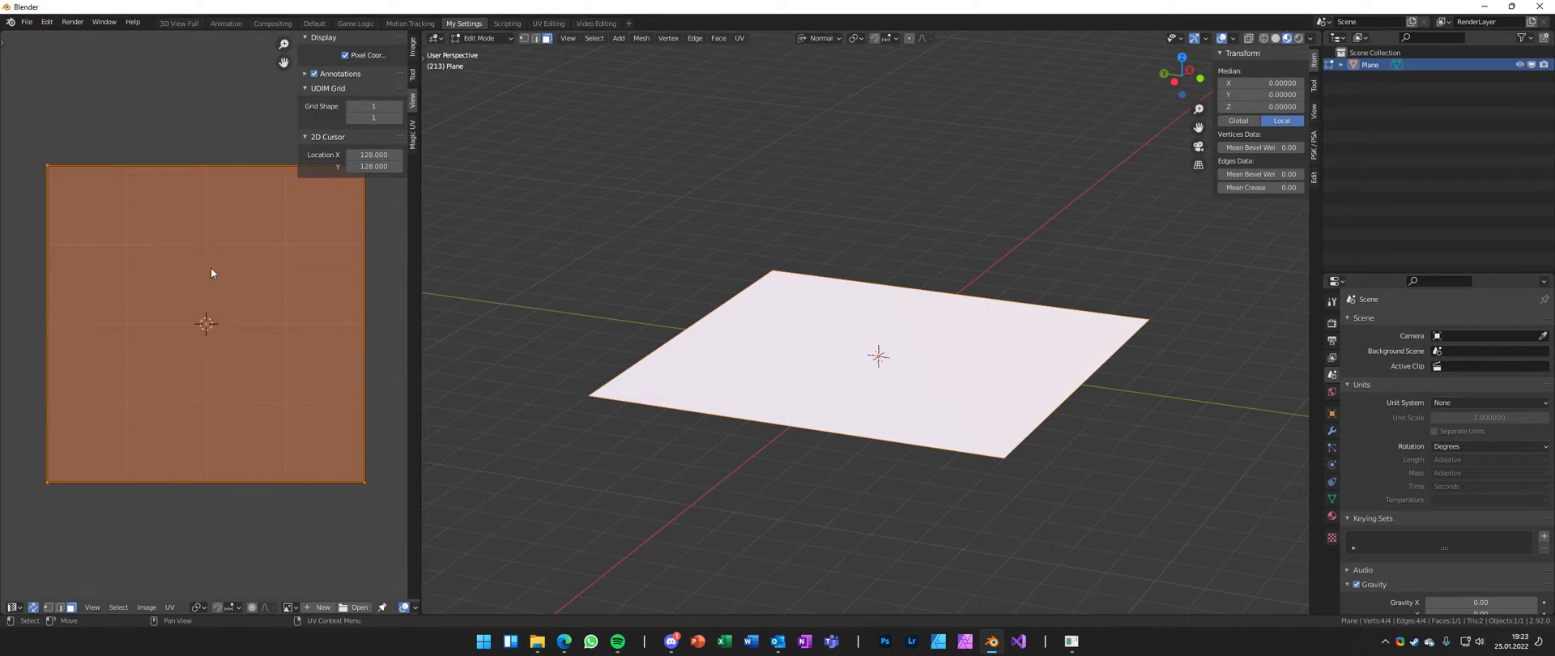
scroll(223, 287, "down", 1)
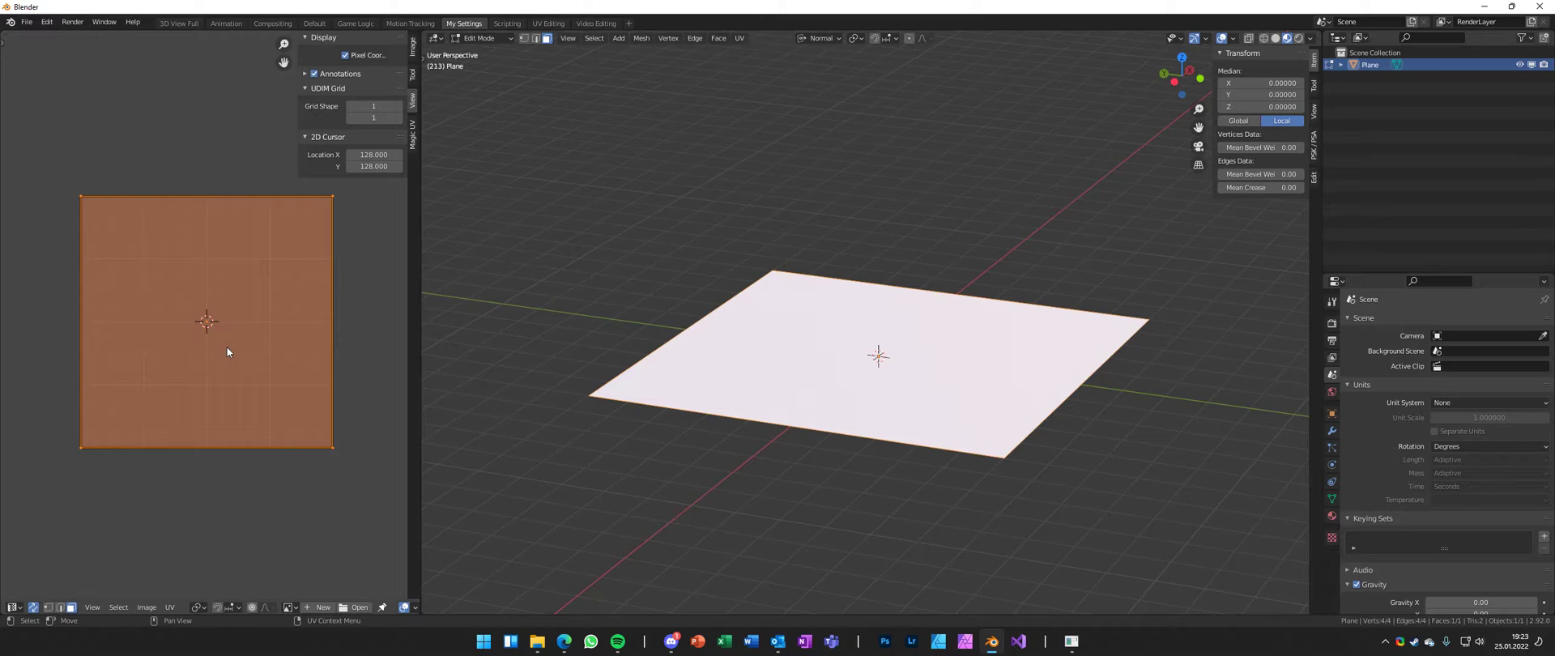
key("Tab")
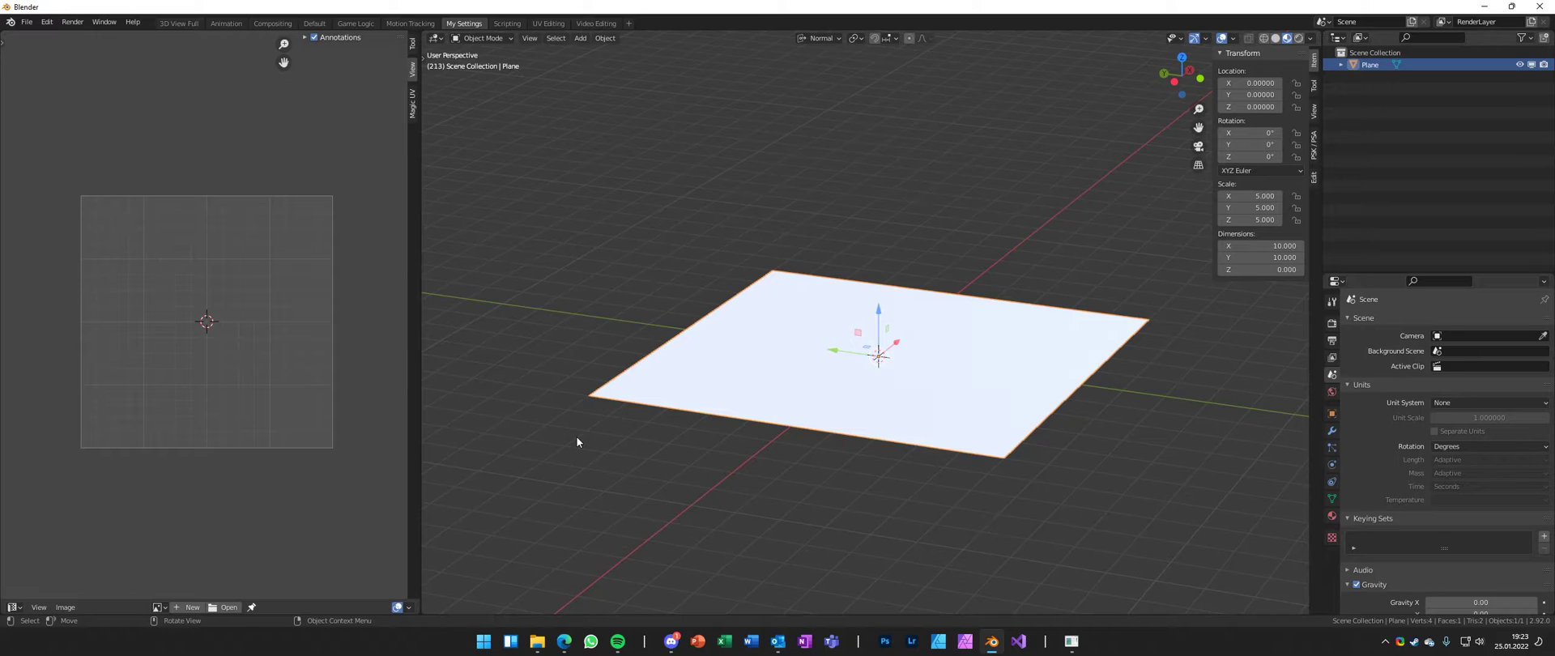
key("Tab")
middle_click_drag(725, 438, 707, 438)
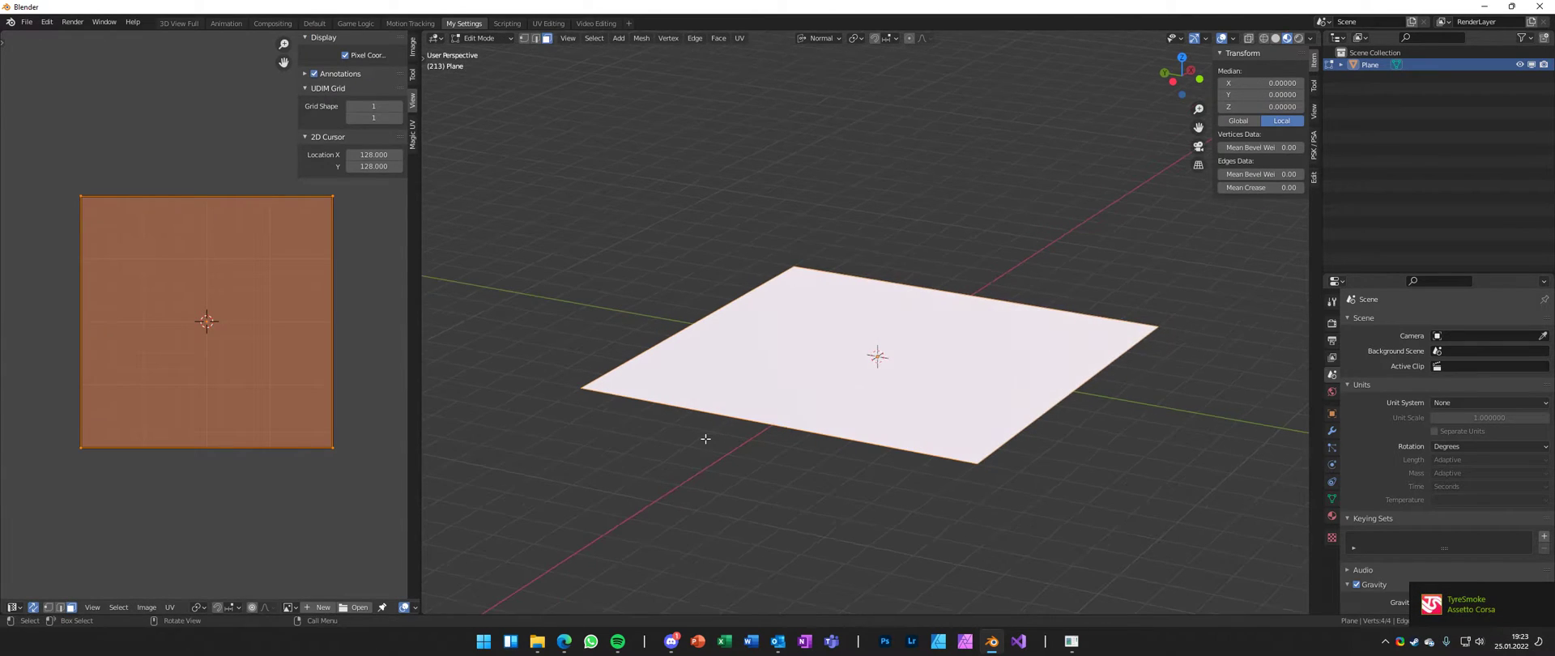
key("Tab")
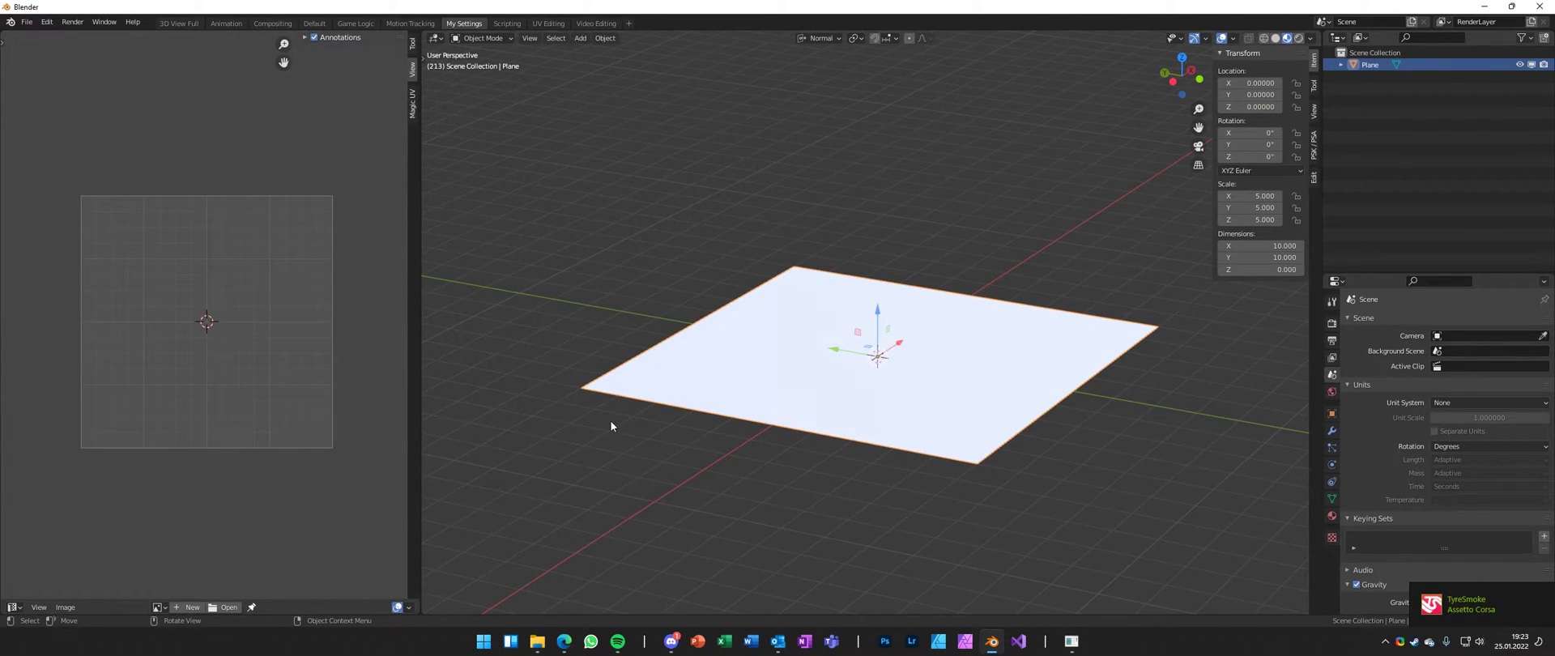
key("Tab")
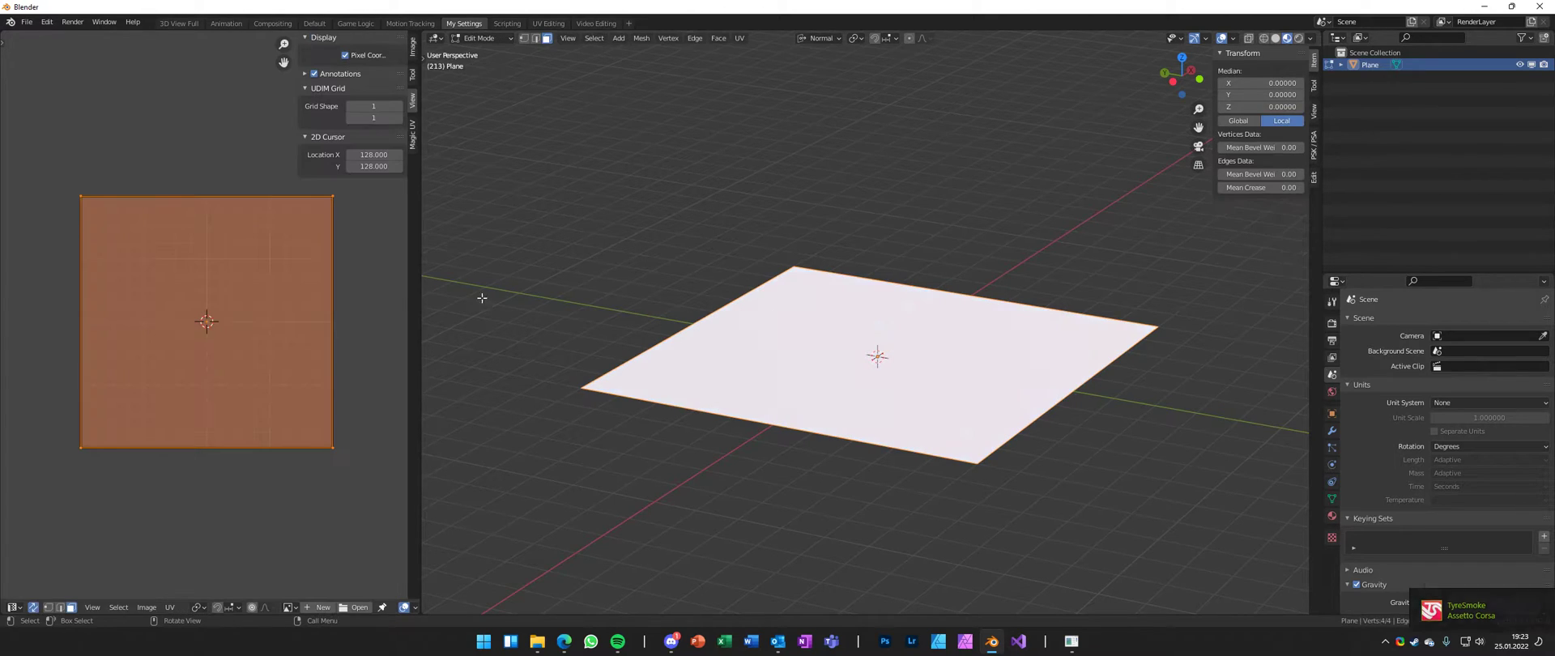
key("Tab")
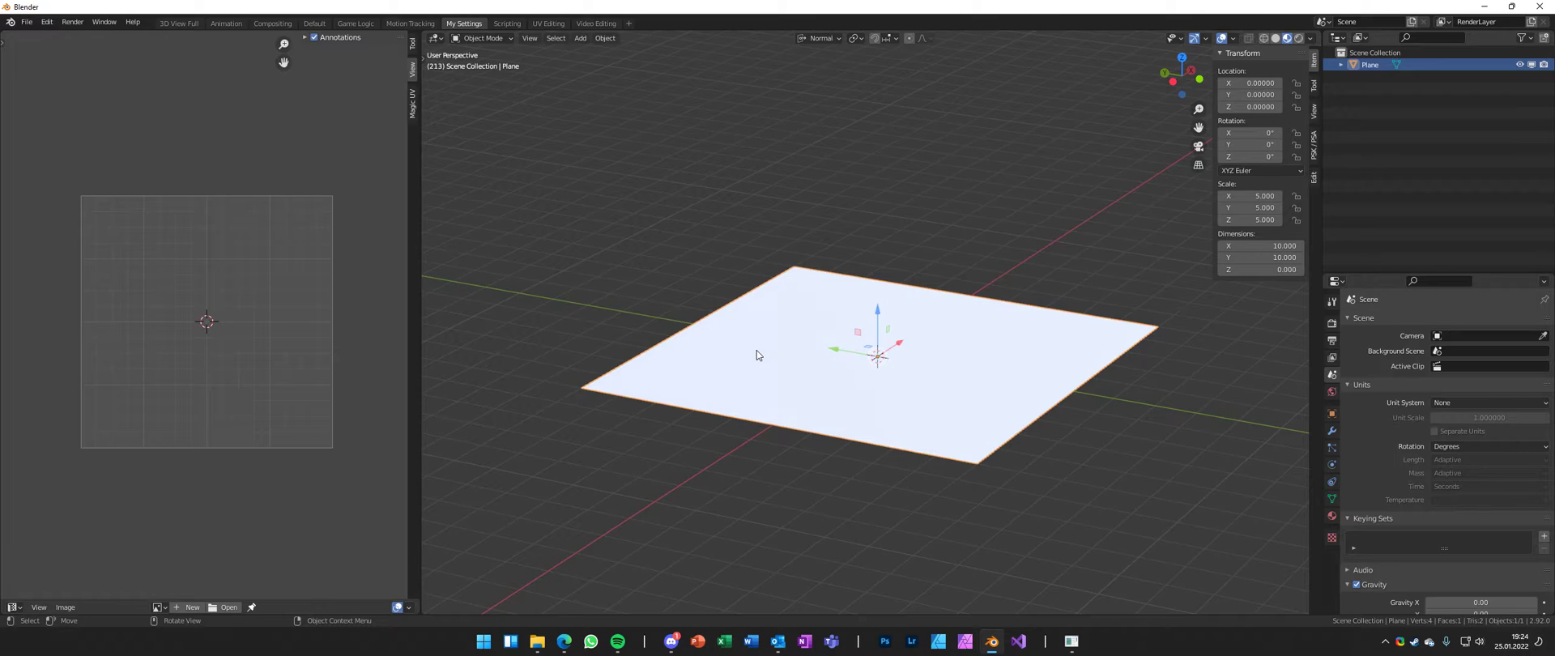
- Give the plane a new material named ground with an Image Texture driving Base Color
left_click(1331, 515)
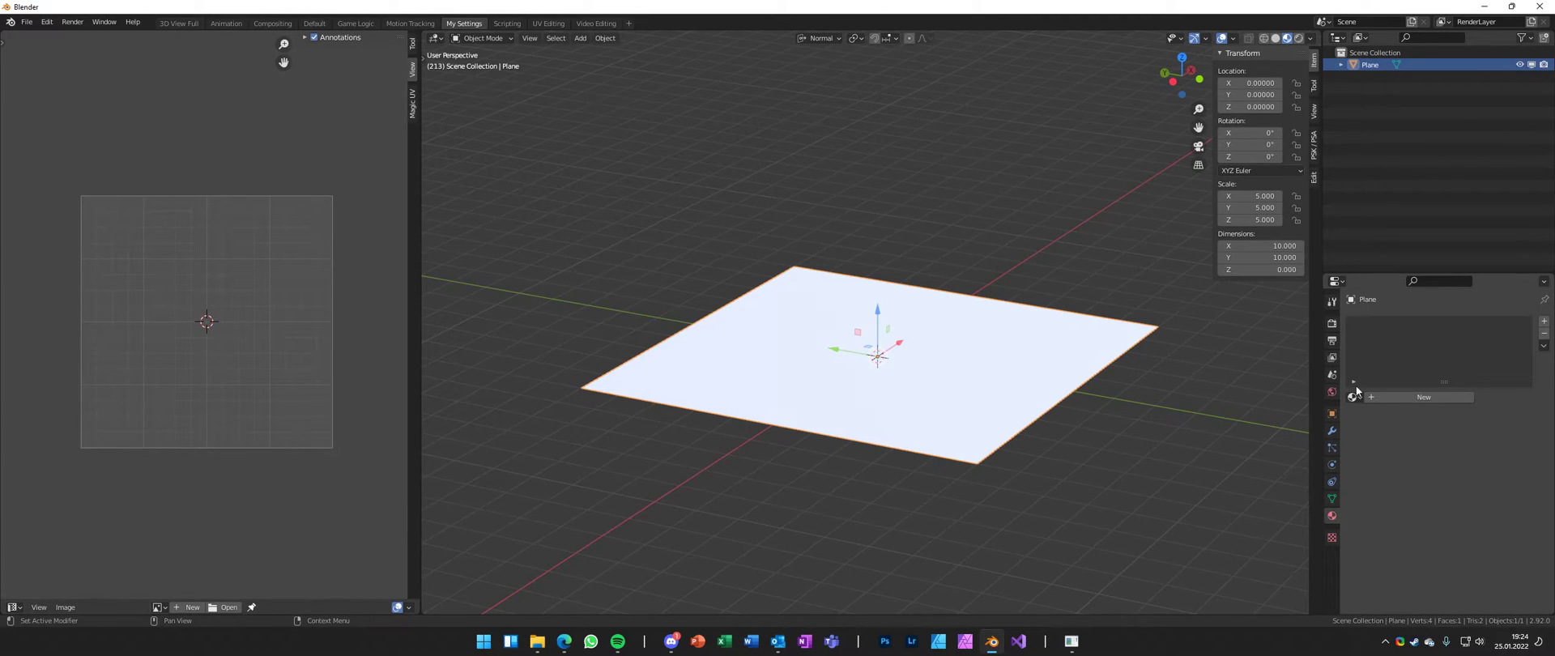
left_click(1544, 322)
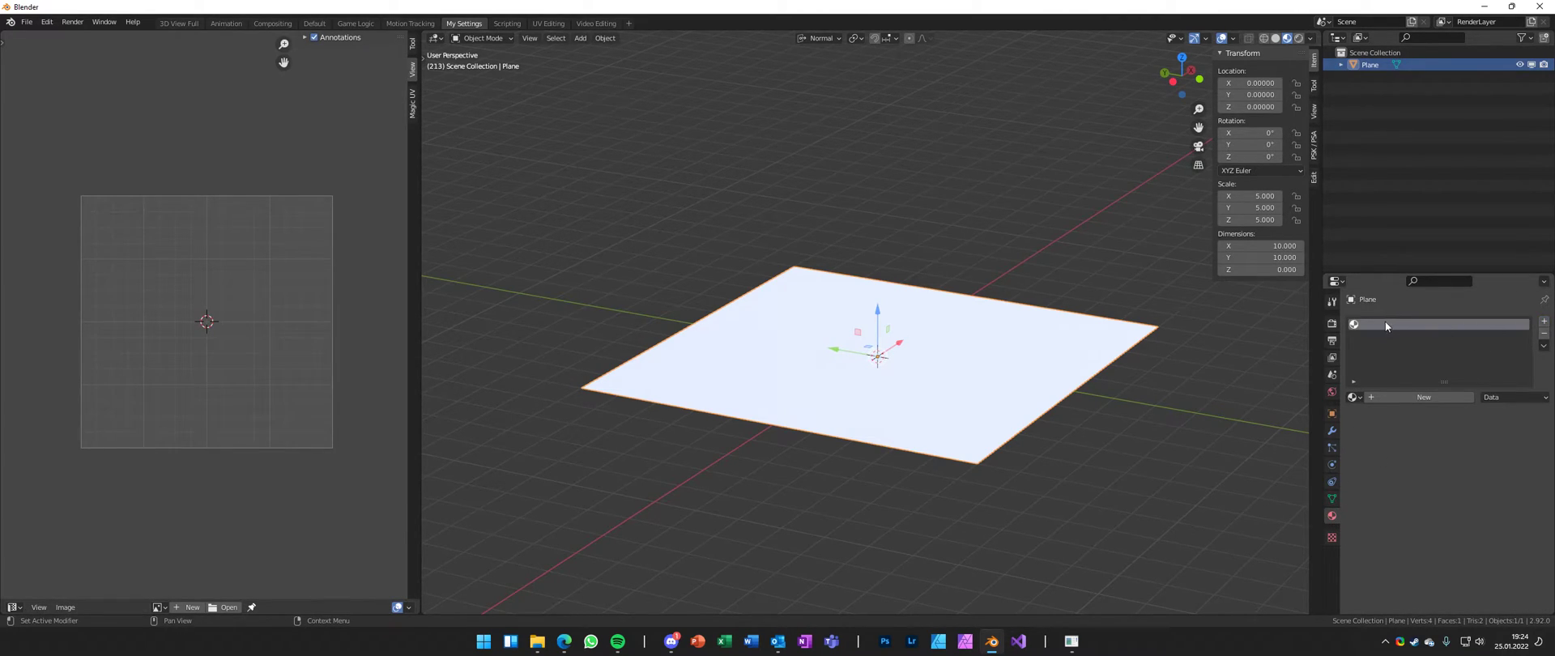
left_click(1407, 397)
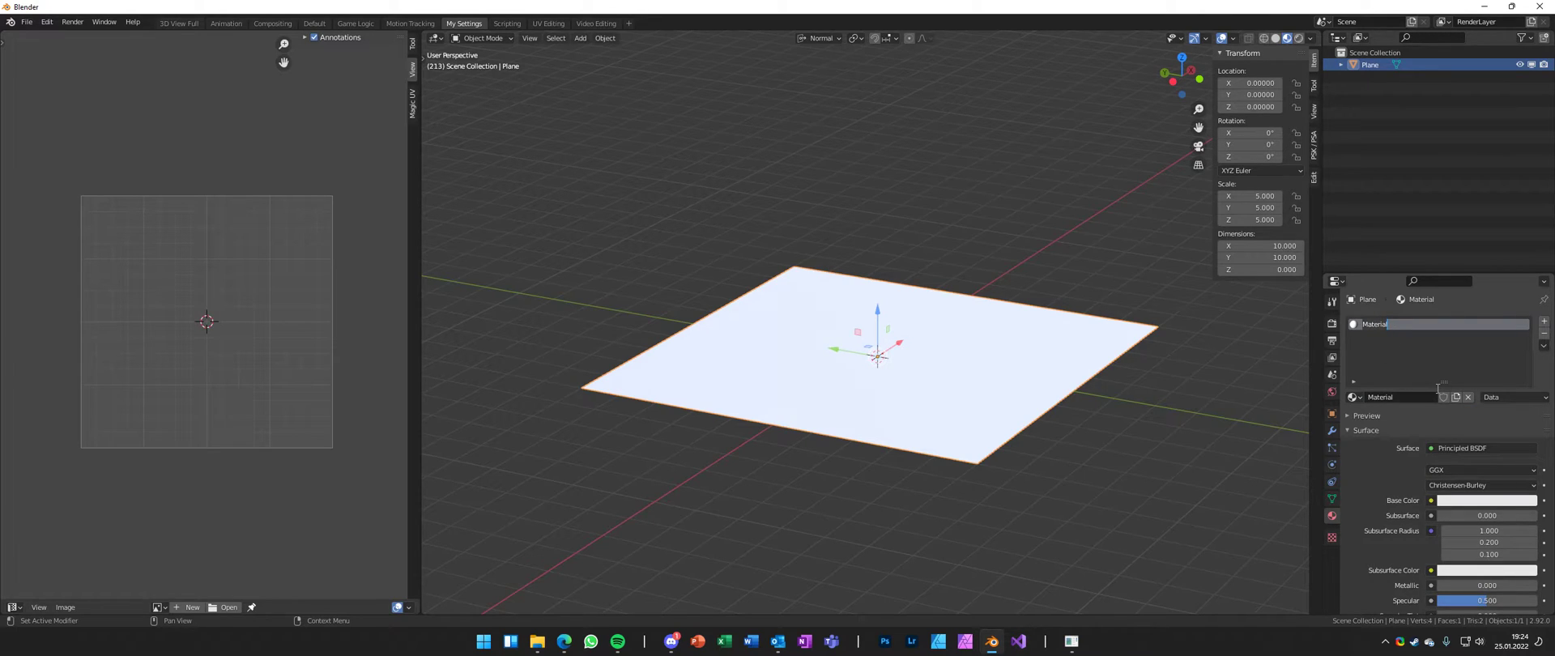
type("ground")
key("Return")
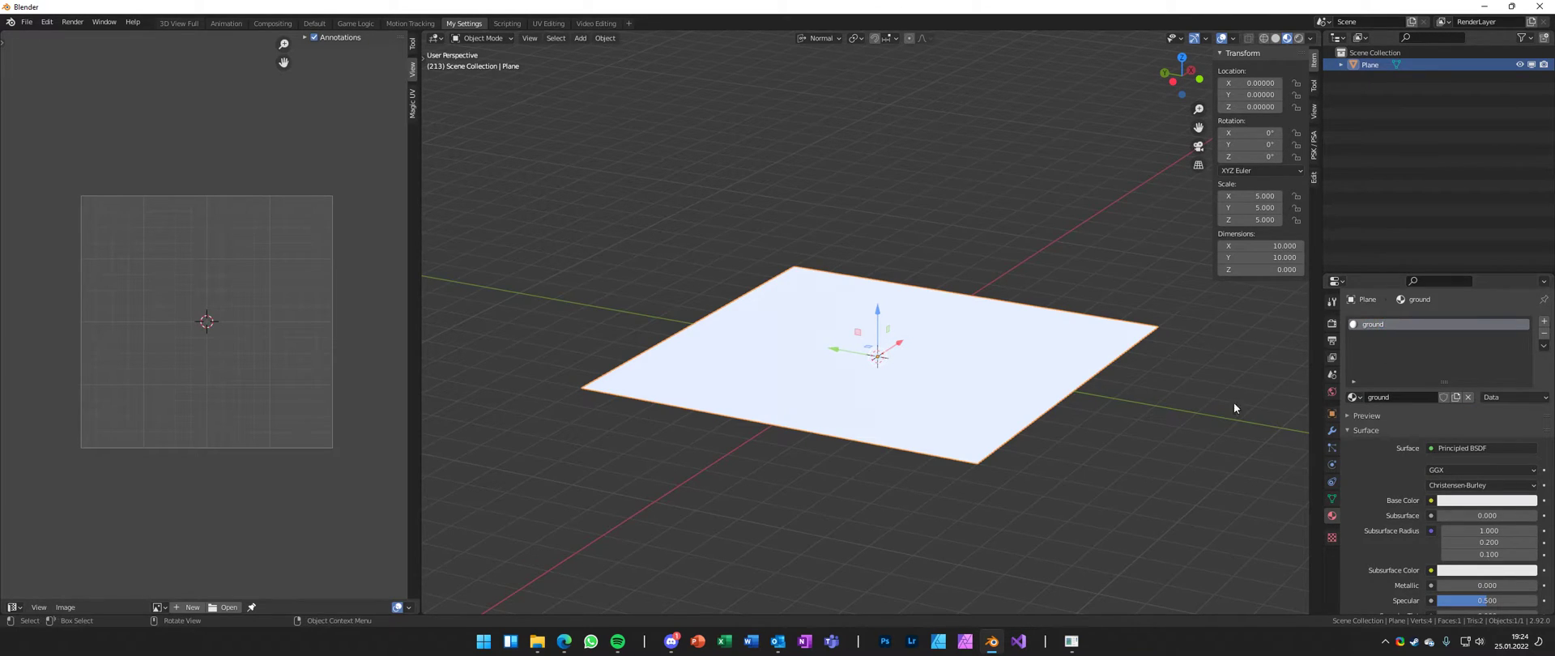
left_click(1430, 501)
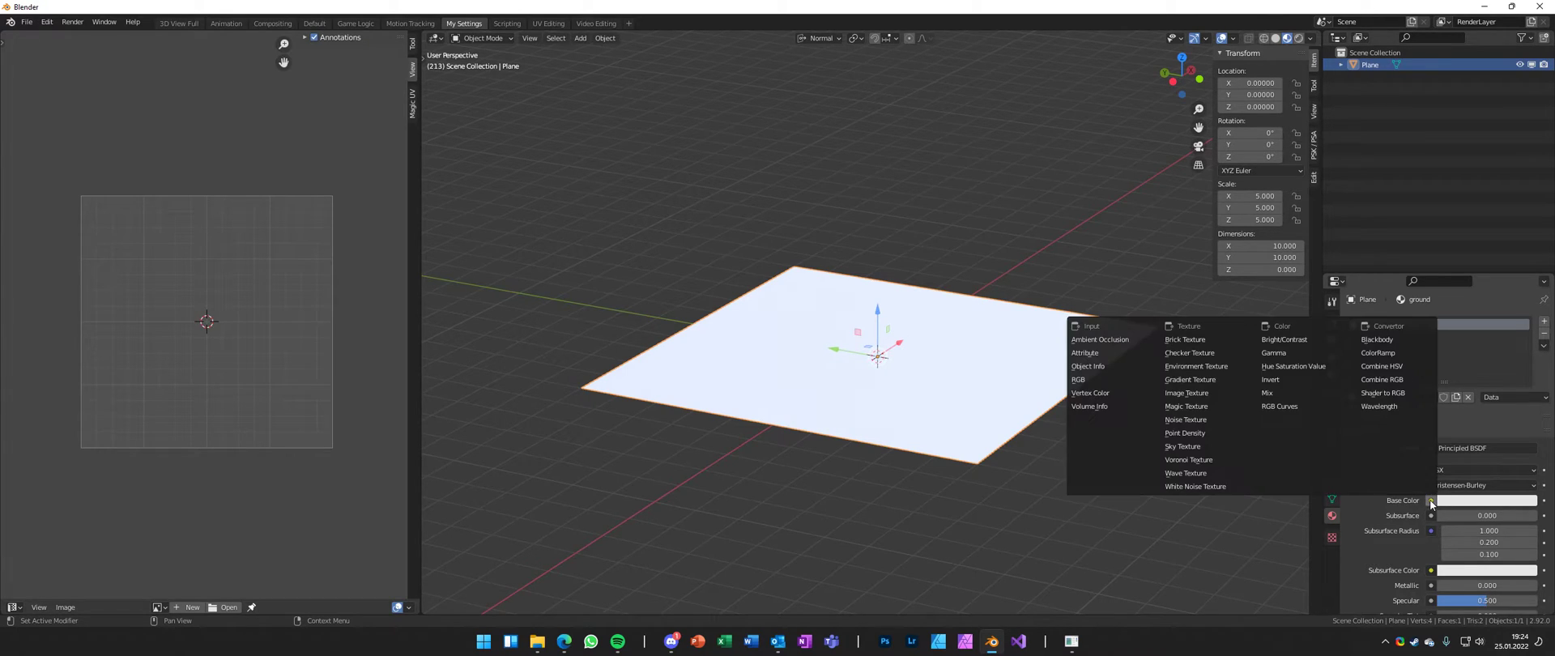
left_click(1182, 392)
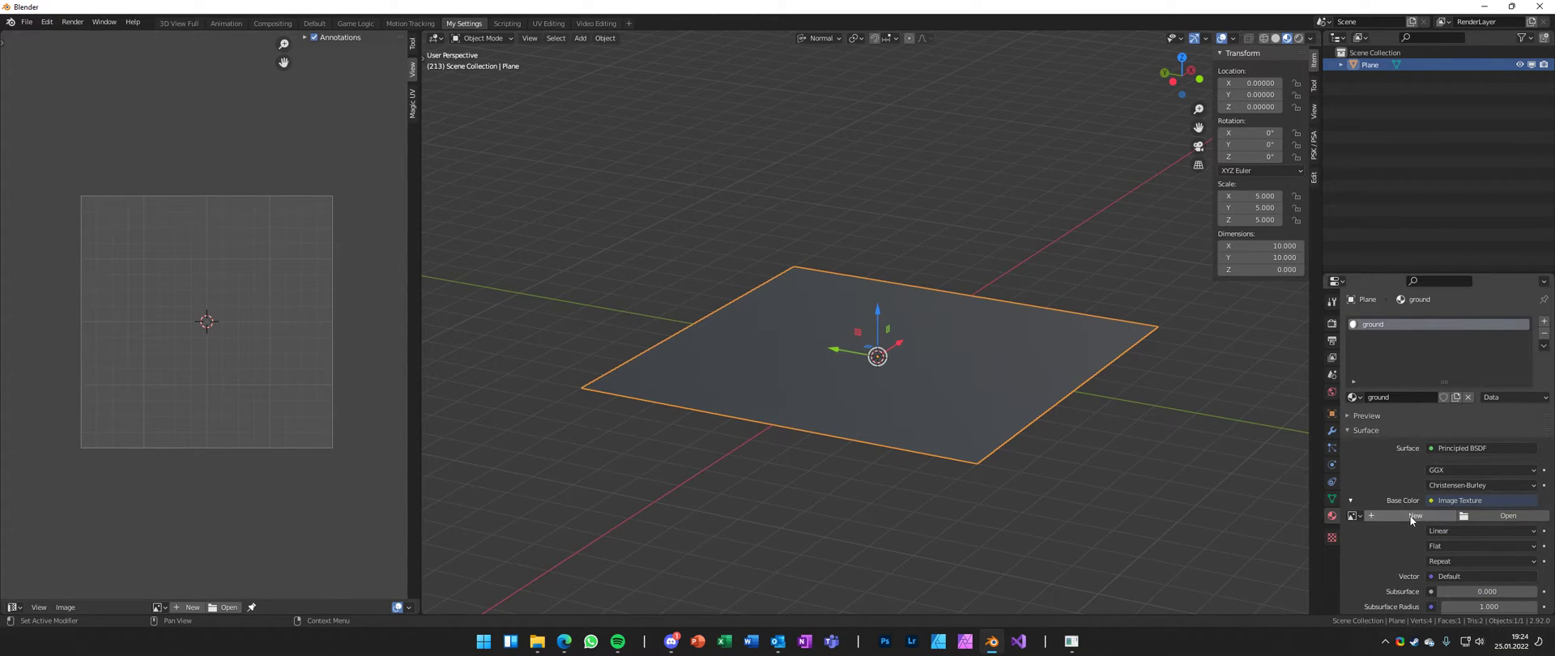
middle_click_drag(1021, 381, 916, 353)
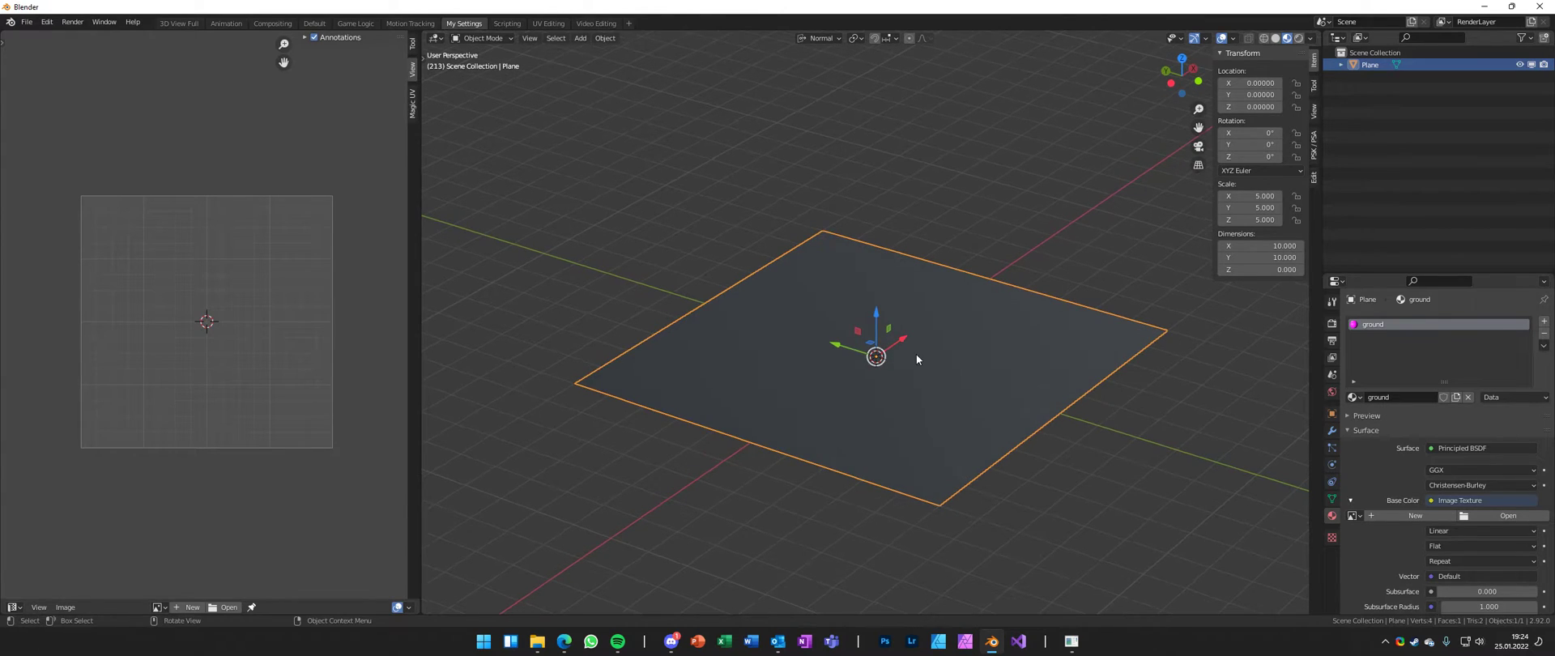
- Create a new 1024×1024 image named ground in pure white with alpha turned off
left_click(1397, 515)
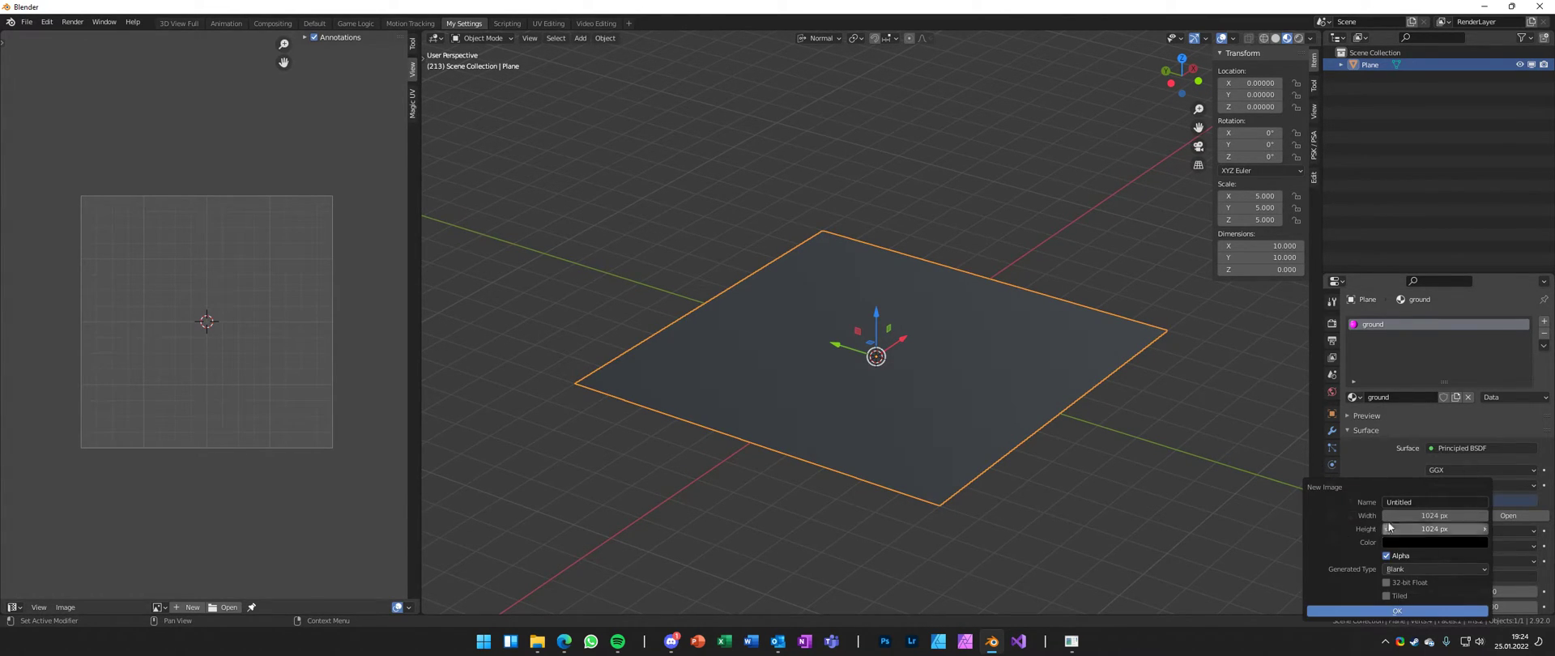
left_click(1419, 502)
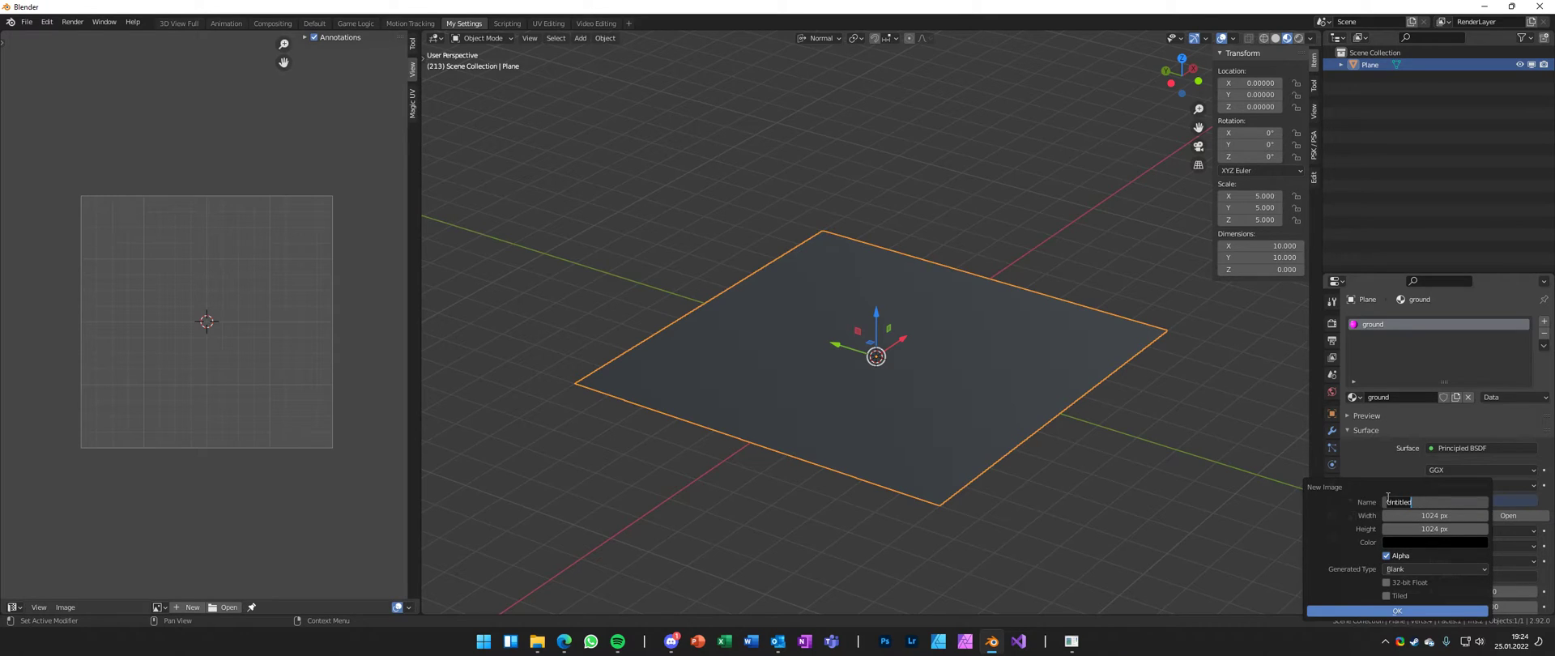
type("groudn")
key("BackSpace")
key("BackSpace")
type("nd")
key("Return")
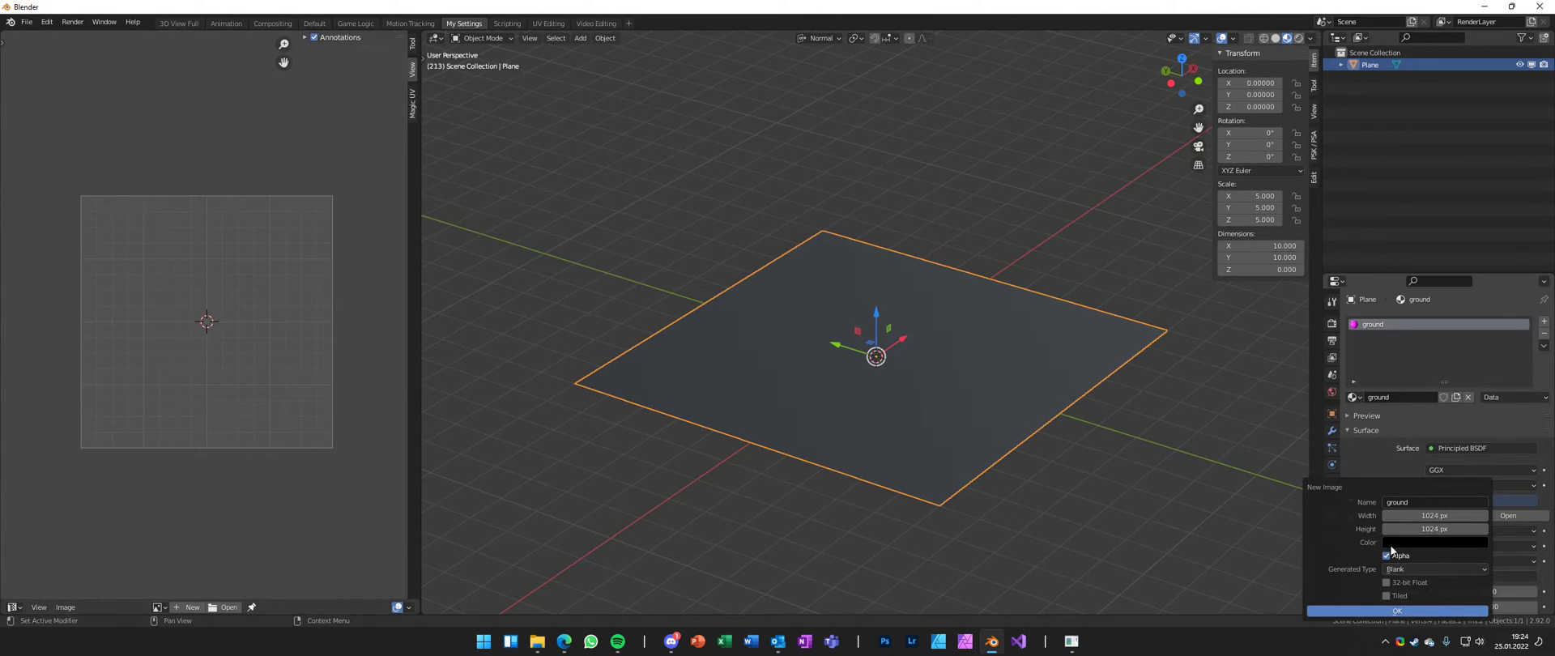
left_click(1392, 541)
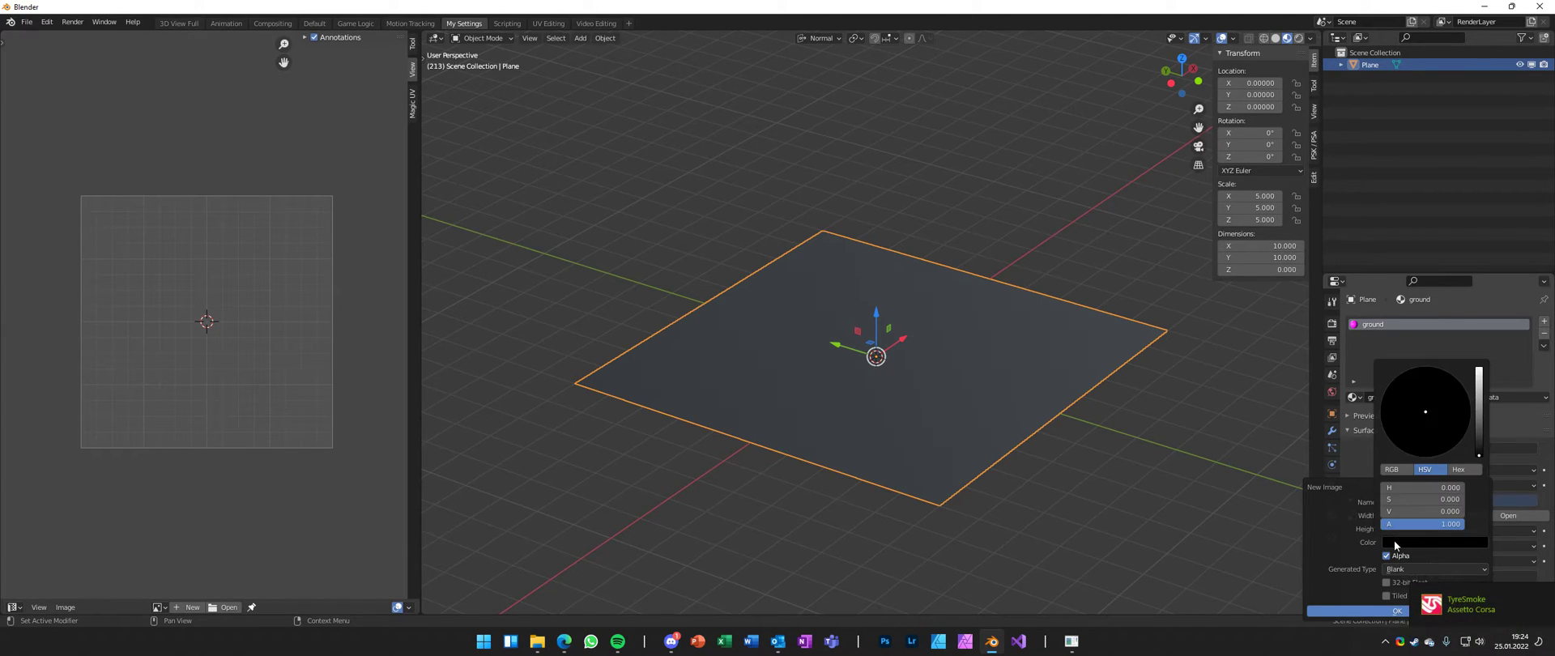
left_click_drag(1480, 411, 1480, 370)
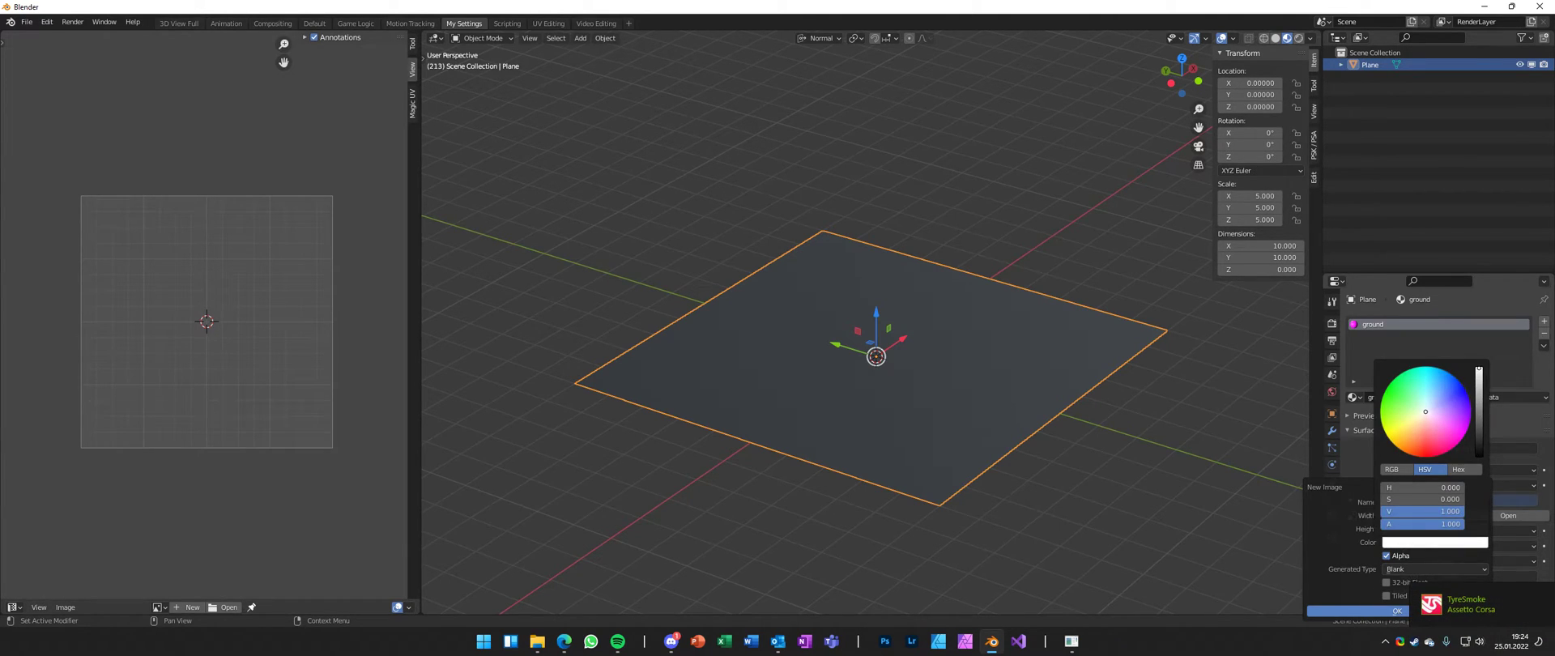
left_click(1388, 556)
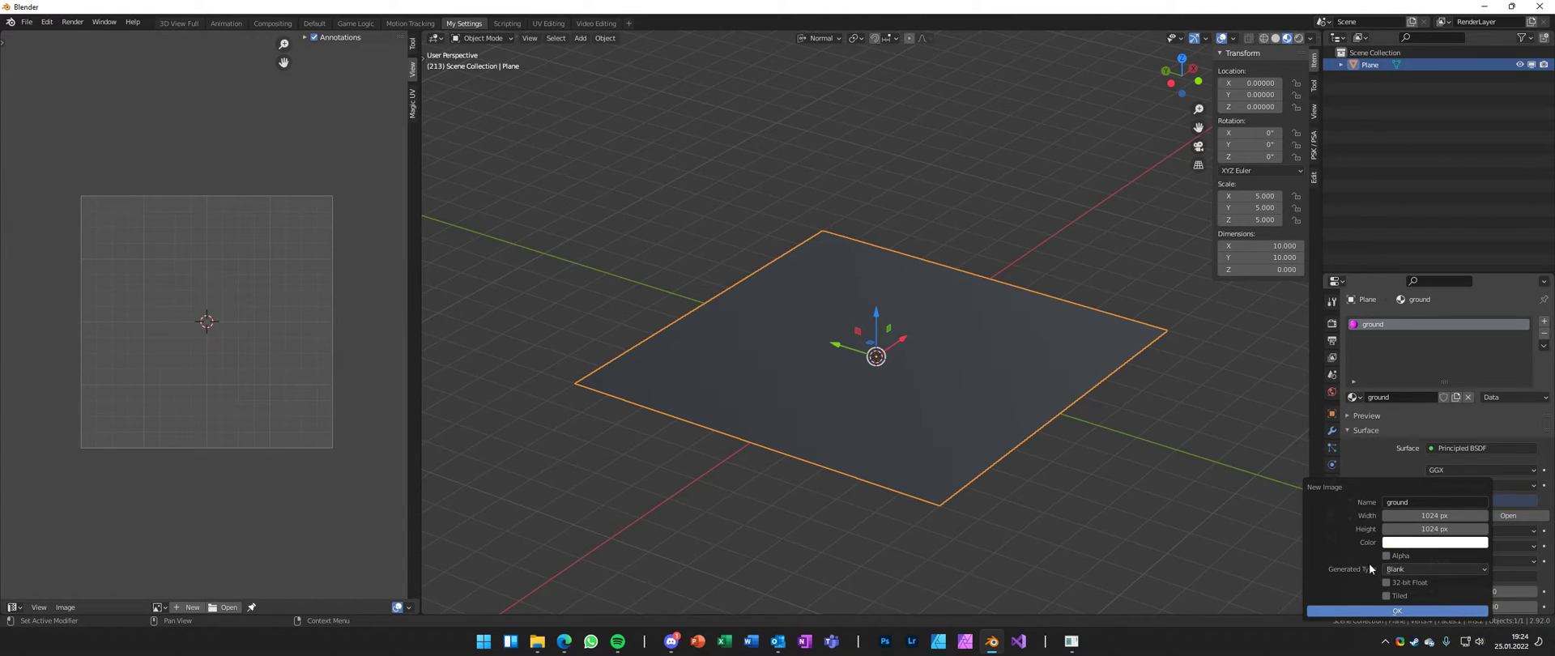
left_click(1395, 611)
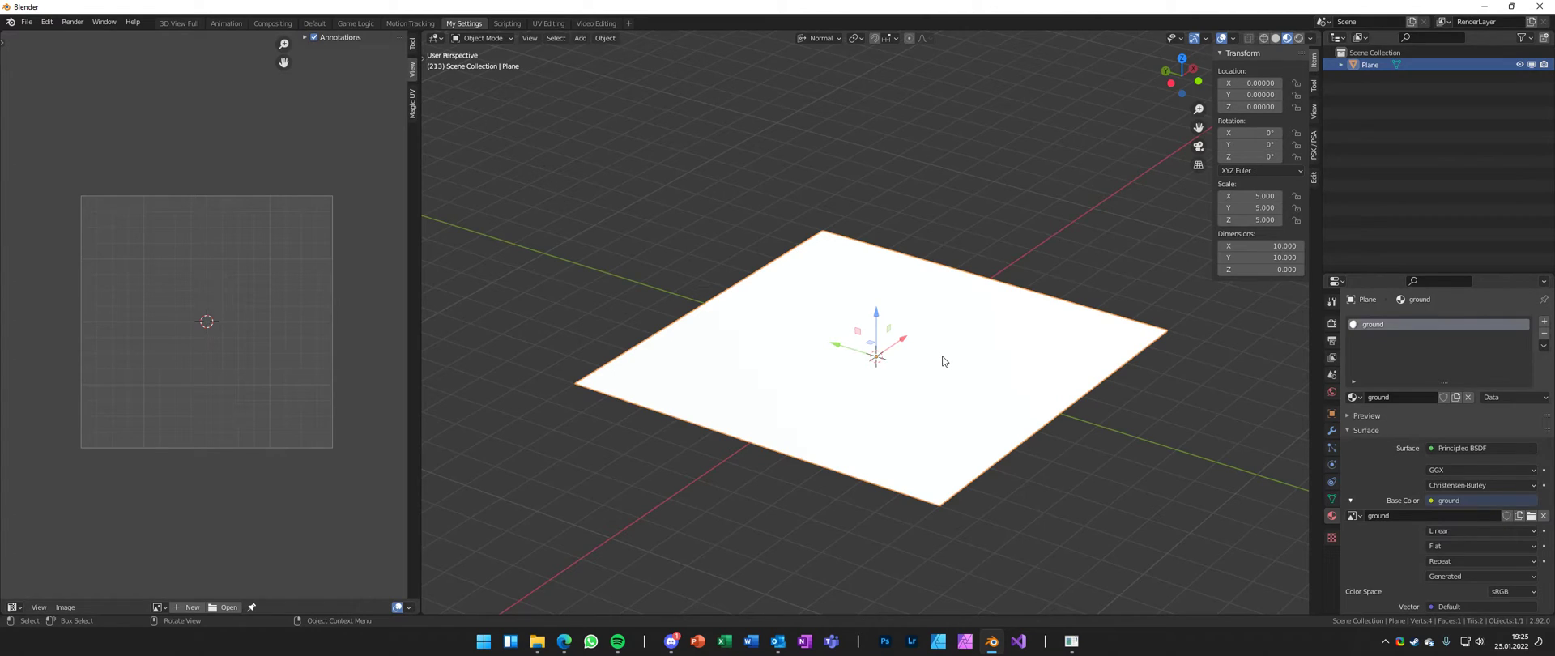
- Select the ground image in the image editor and toggle Edit Mode to view the plane's UVs
left_click(159, 606)
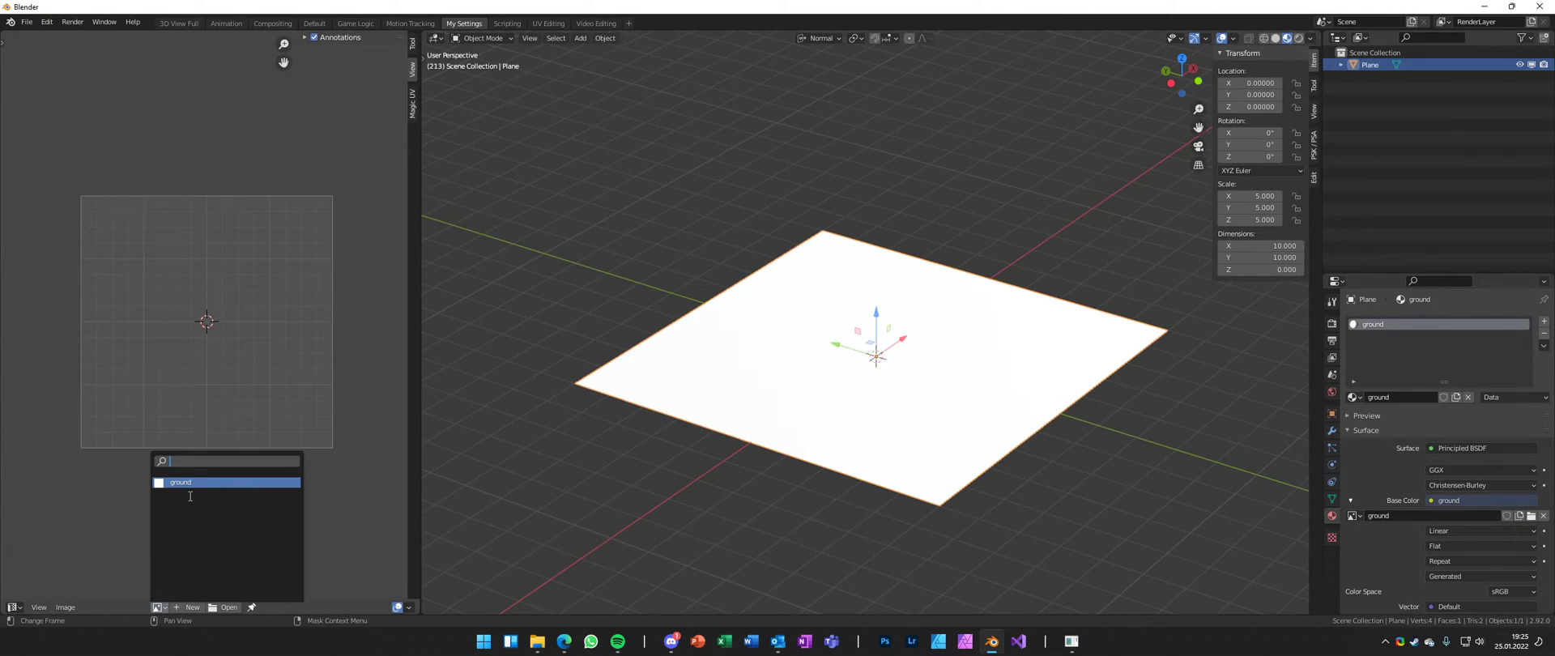
left_click(184, 483)
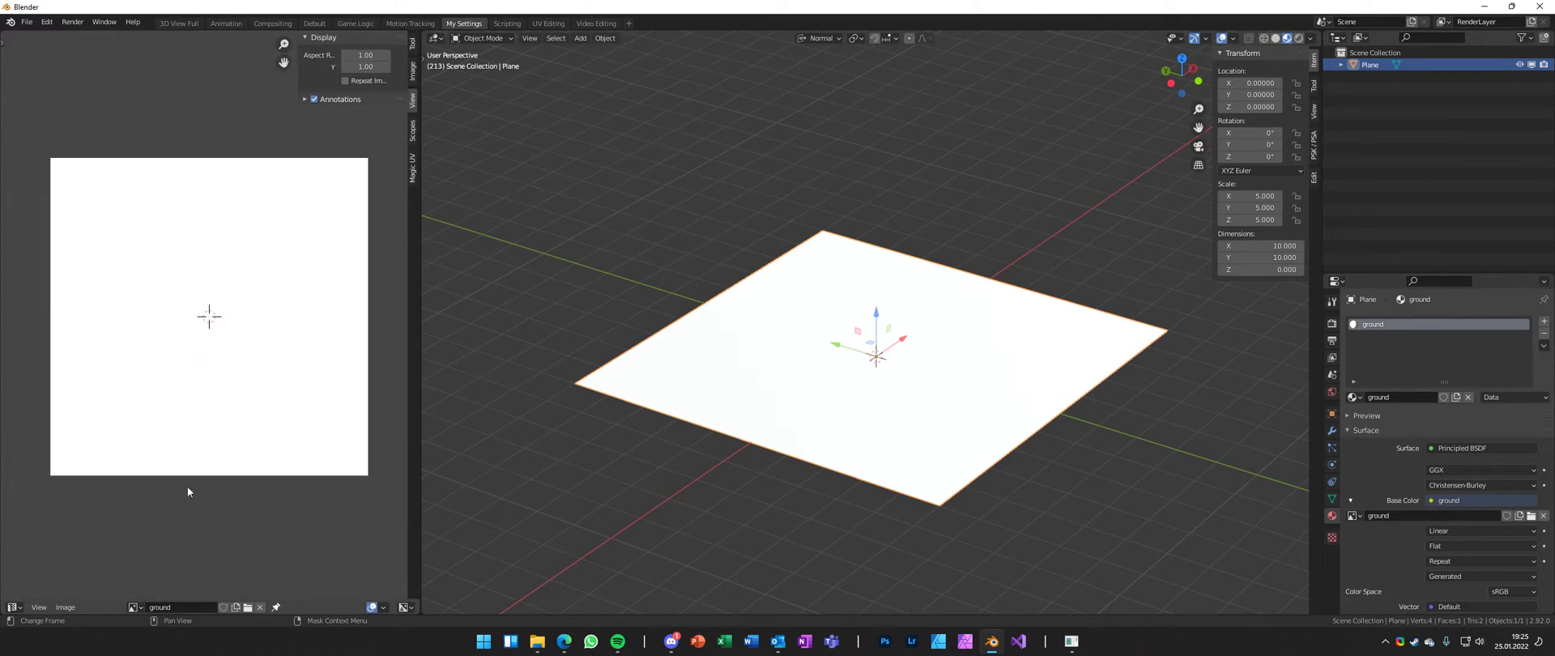
left_click(134, 608)
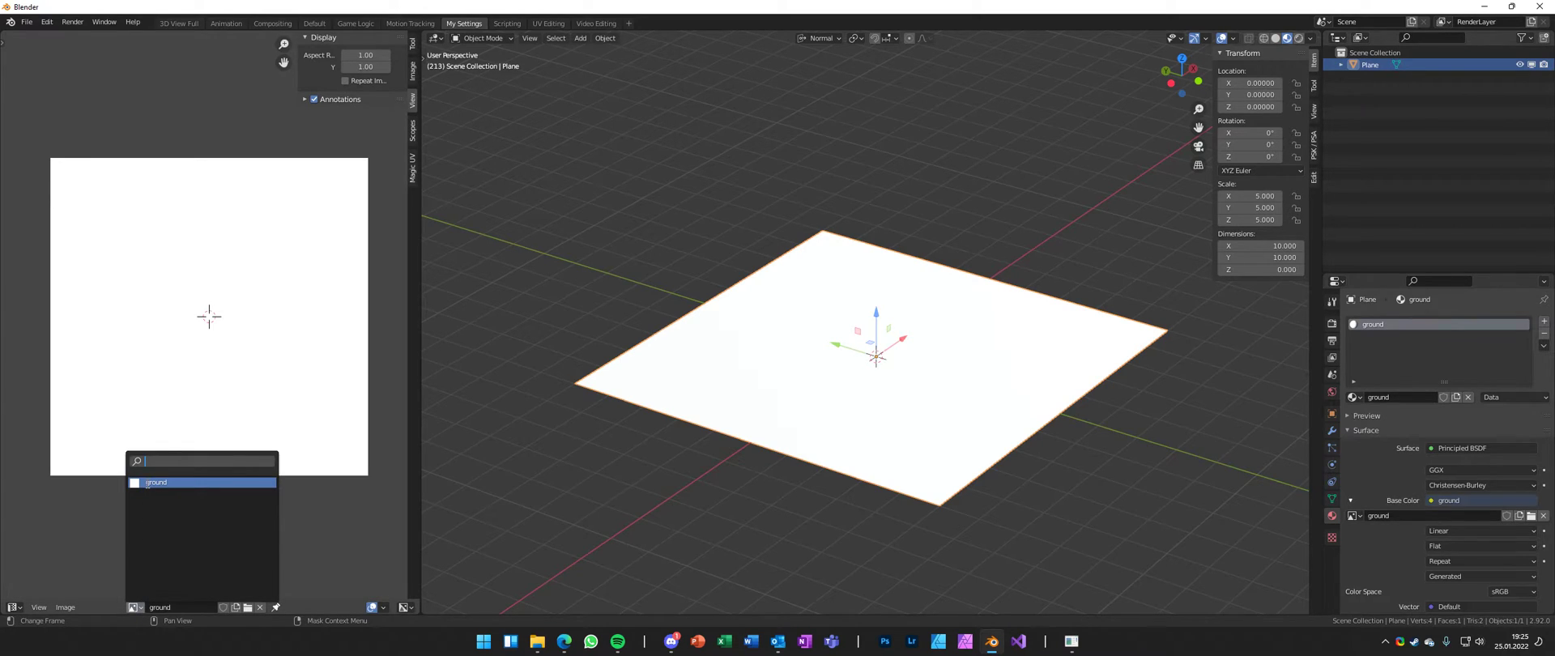
left_click(147, 483)
key("Tab")
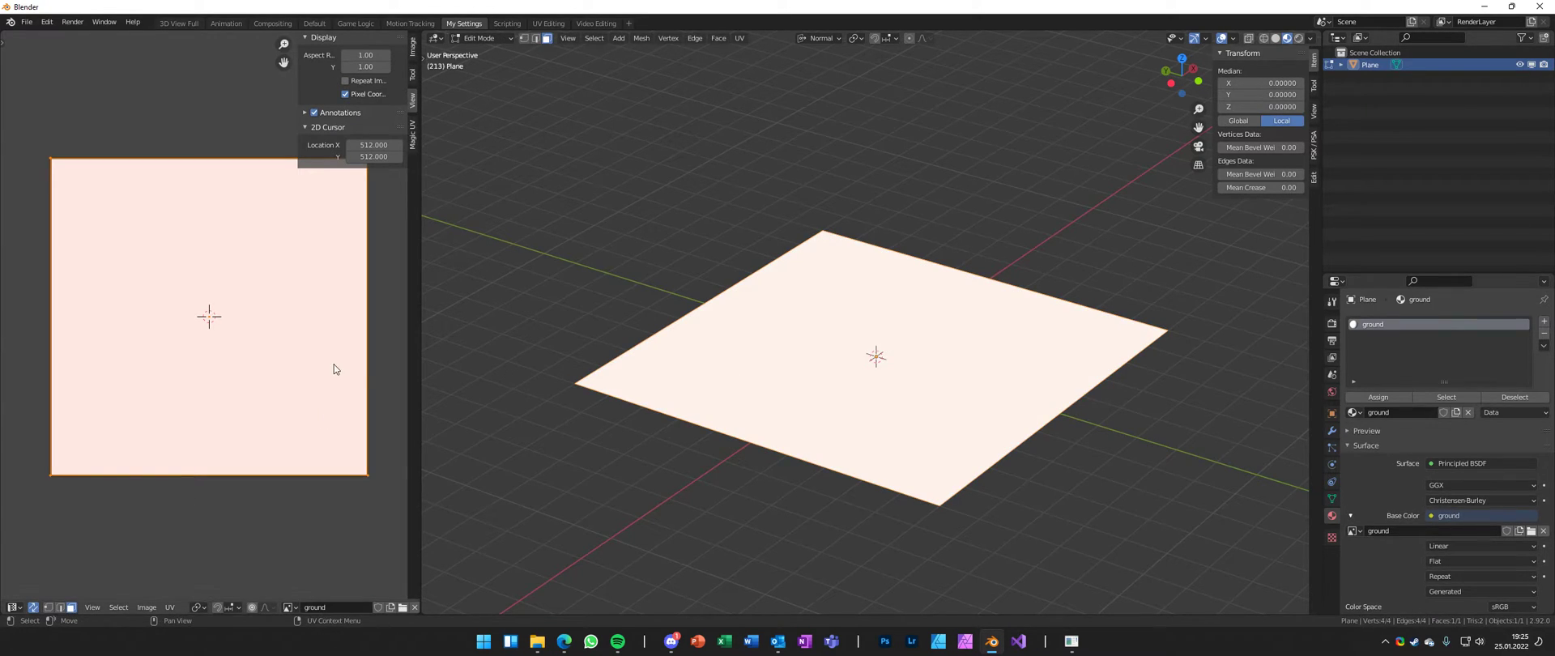
key("Tab")
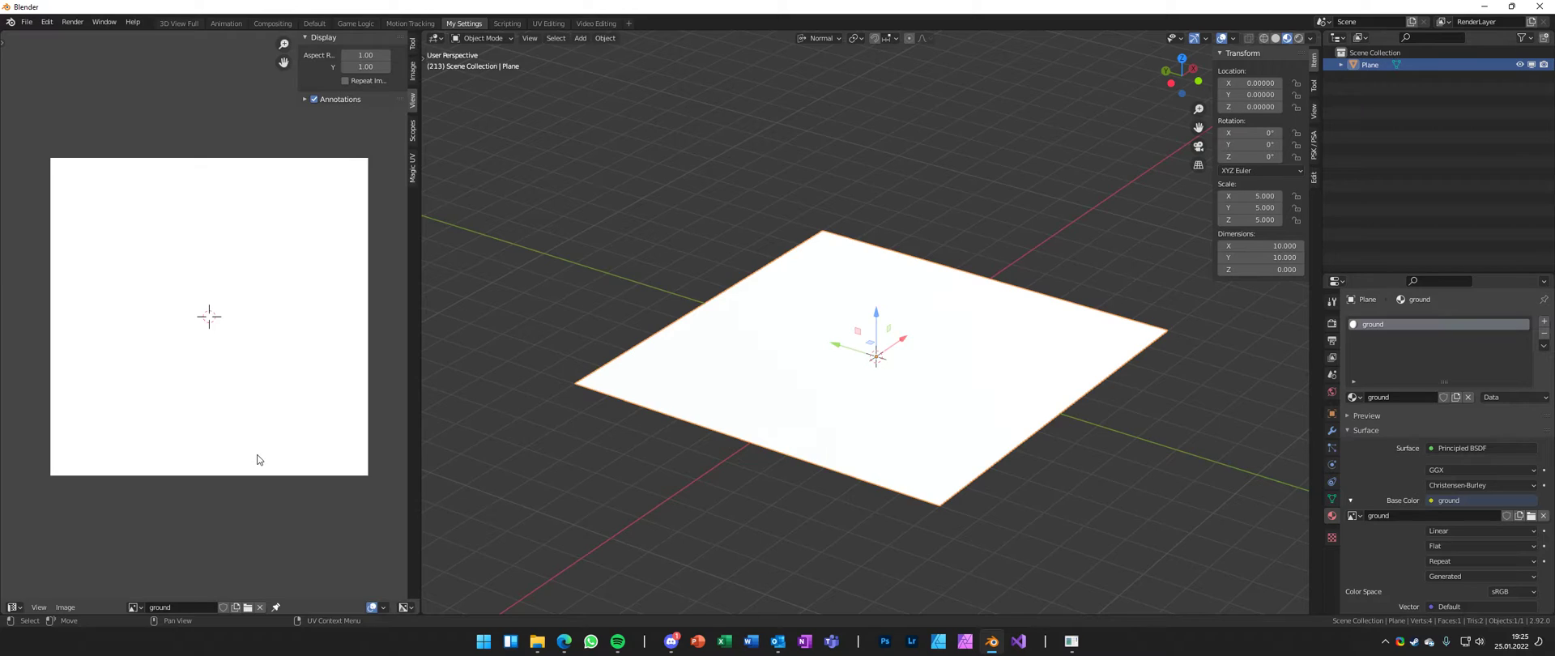
- Save the ground image to the Desktop as ground.tga in Targa format
left_click(64, 607)
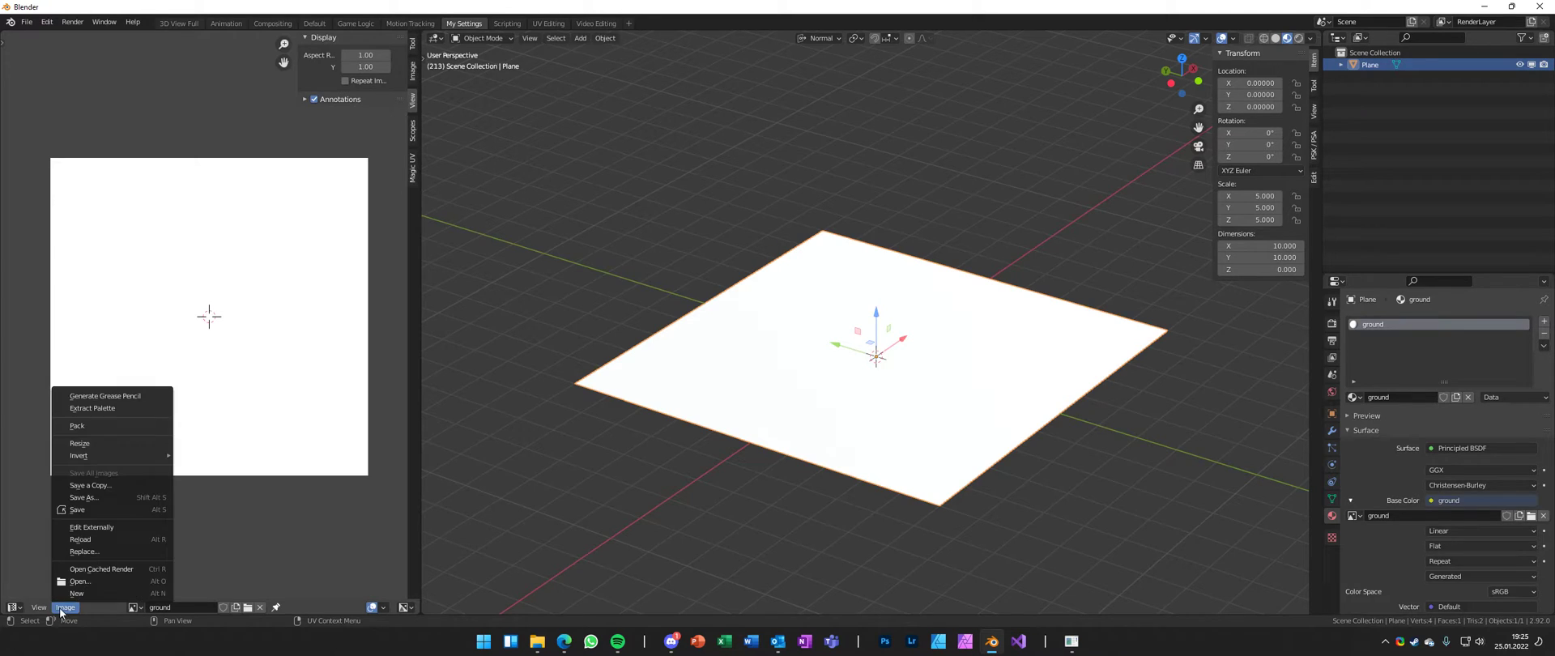
left_click(99, 497)
left_click(406, 258)
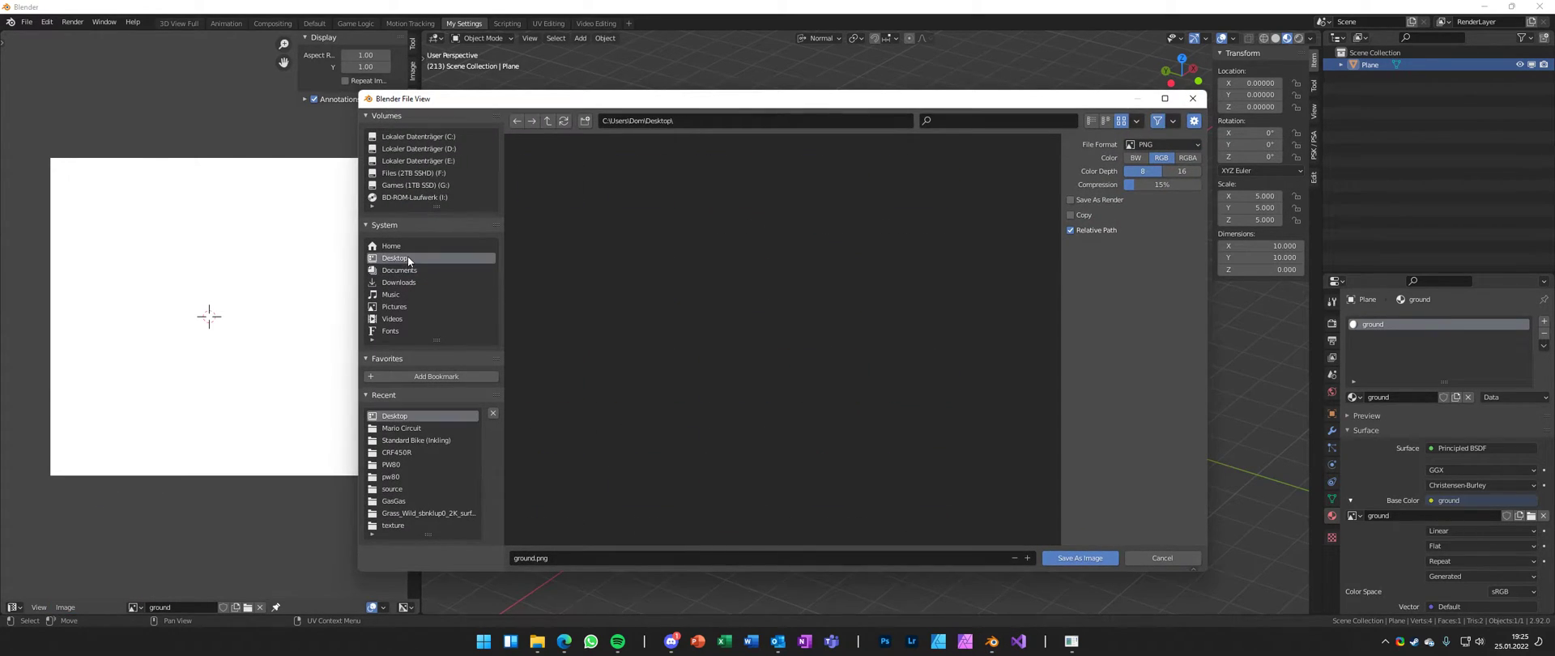
left_click(608, 559)
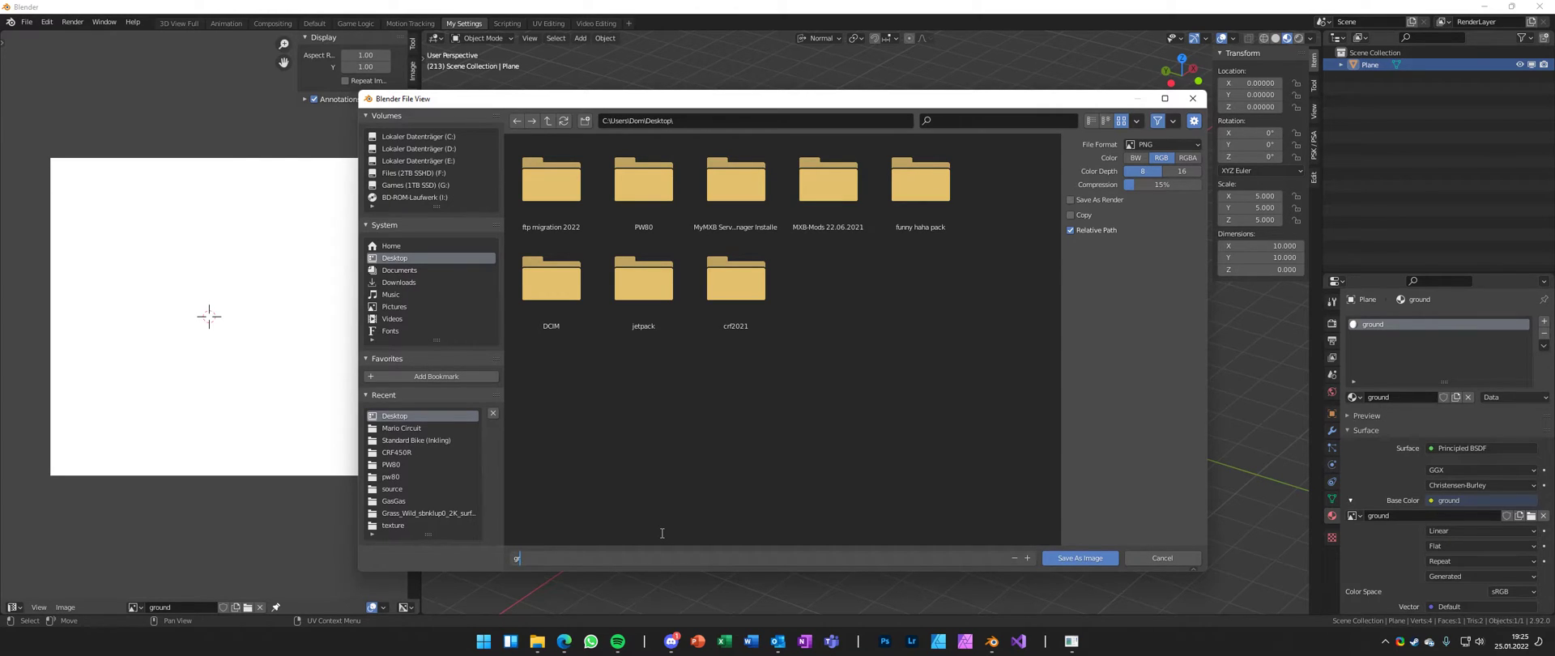
left_click(770, 424)
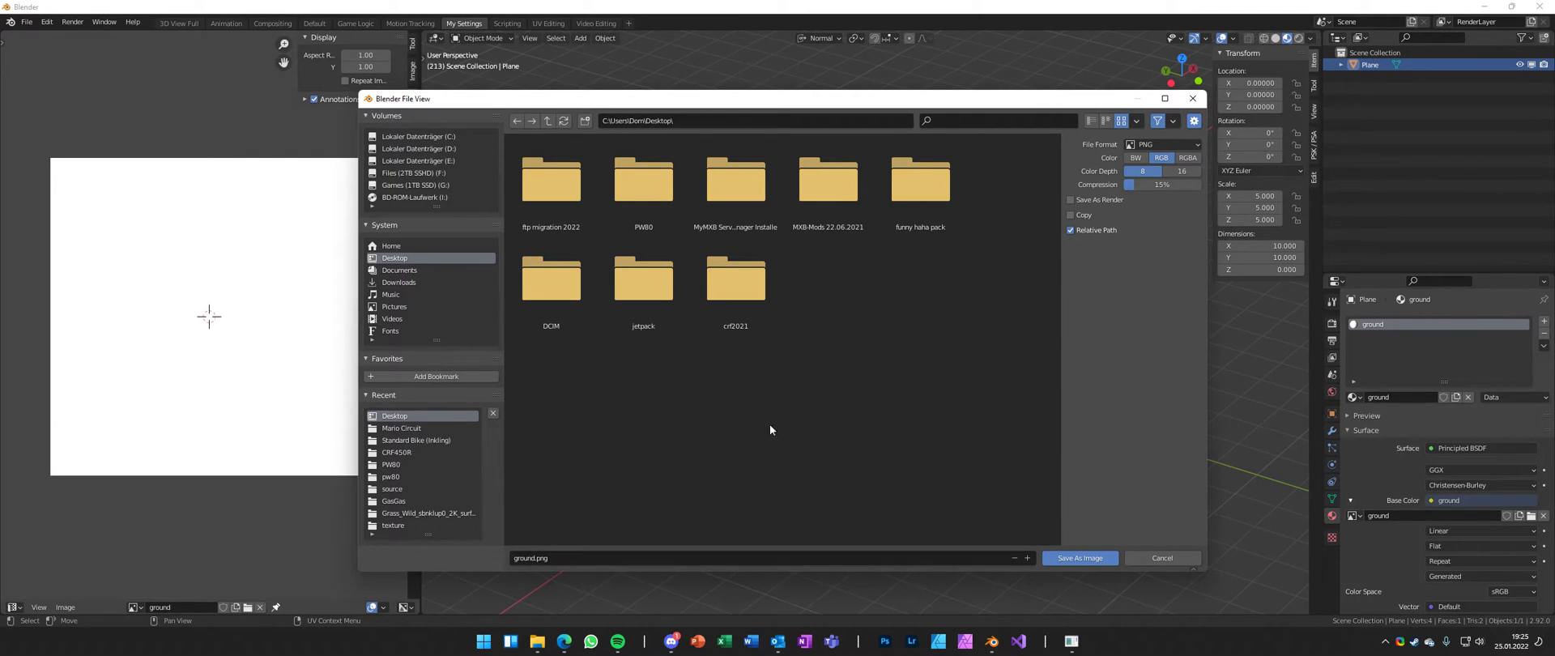
left_click(1150, 144)
left_click(1066, 240)
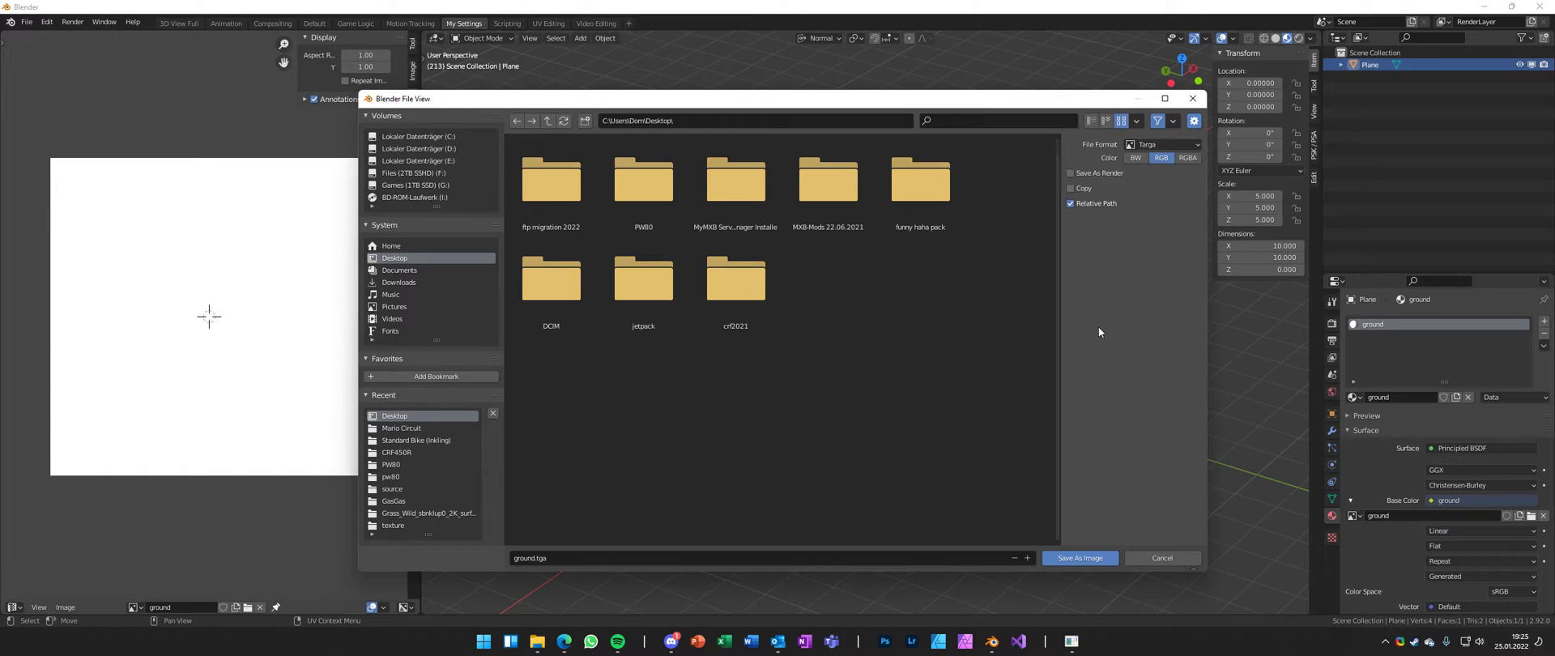
left_click(1065, 557)
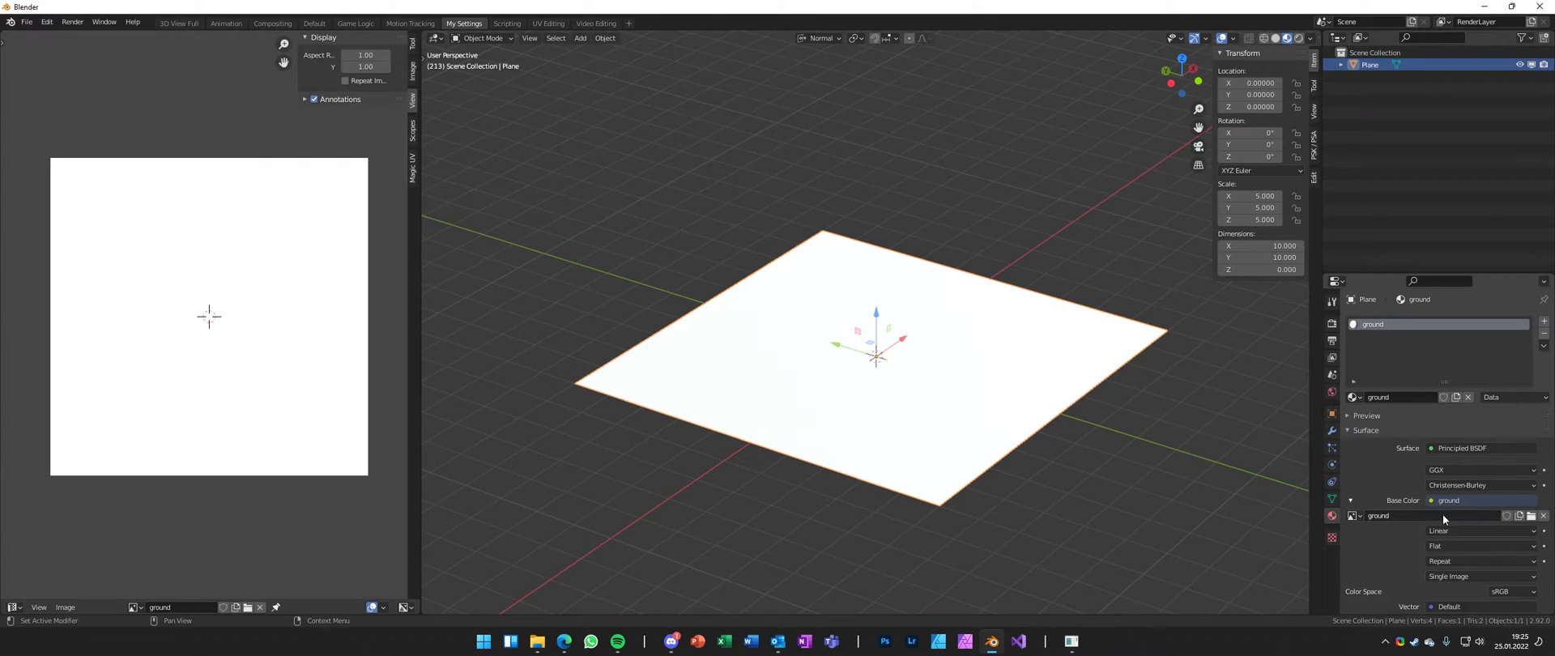
- Replace the plane's texture image with the saved ground.tga file
left_click(1532, 516)
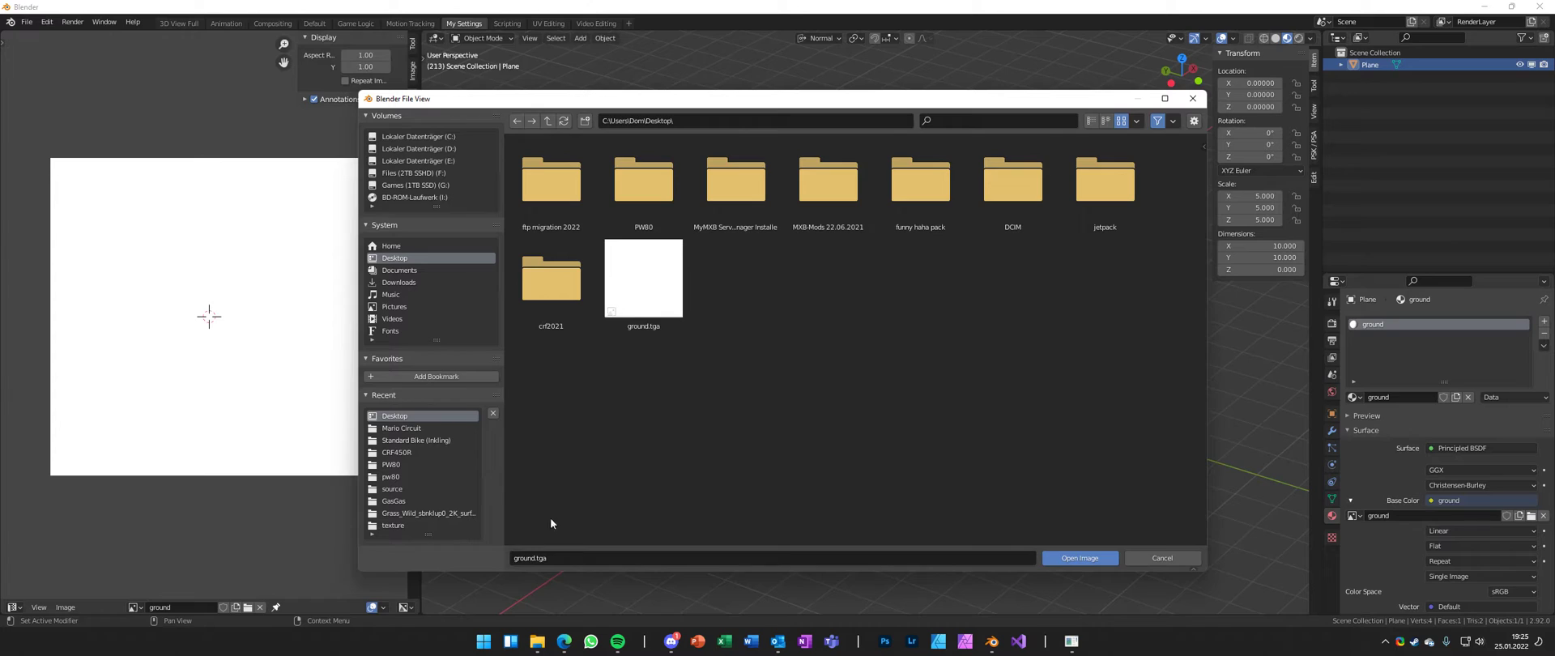
key("Return")
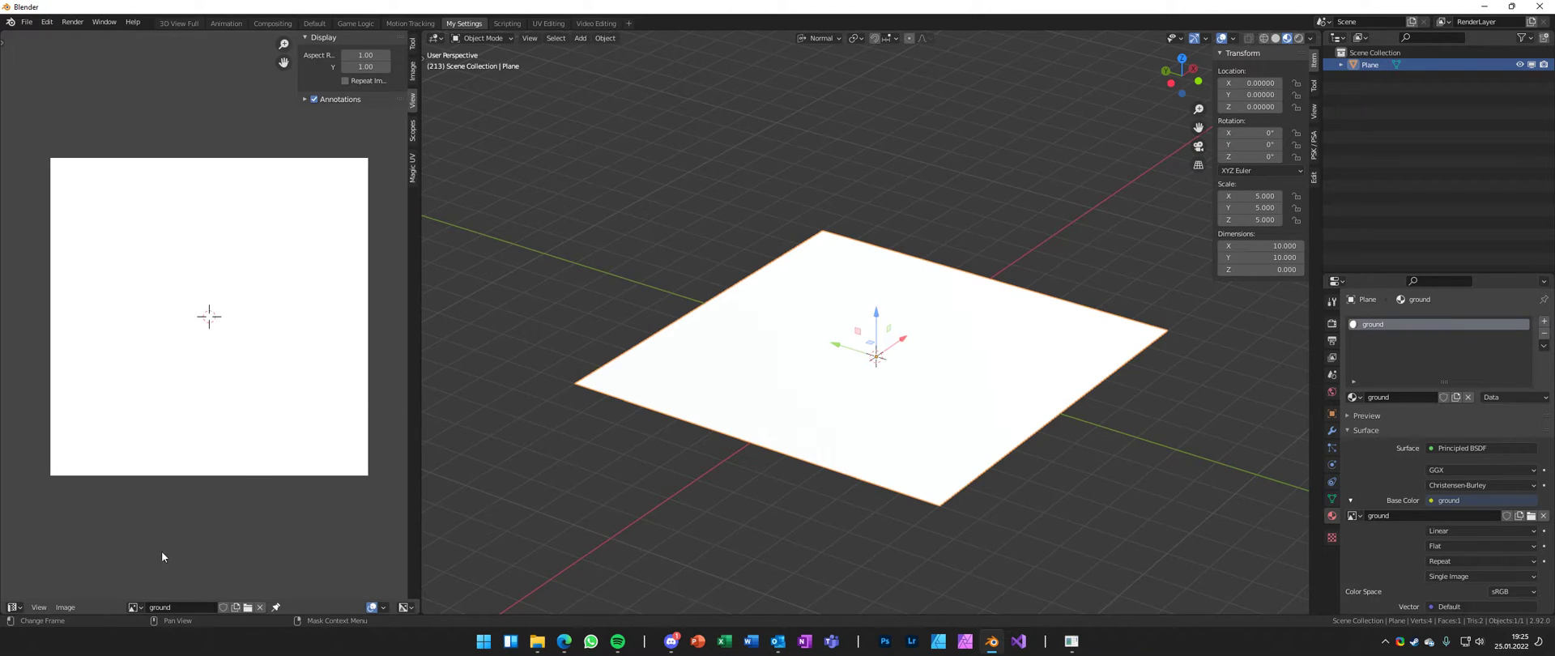
left_click(65, 606)
left_click(153, 538)
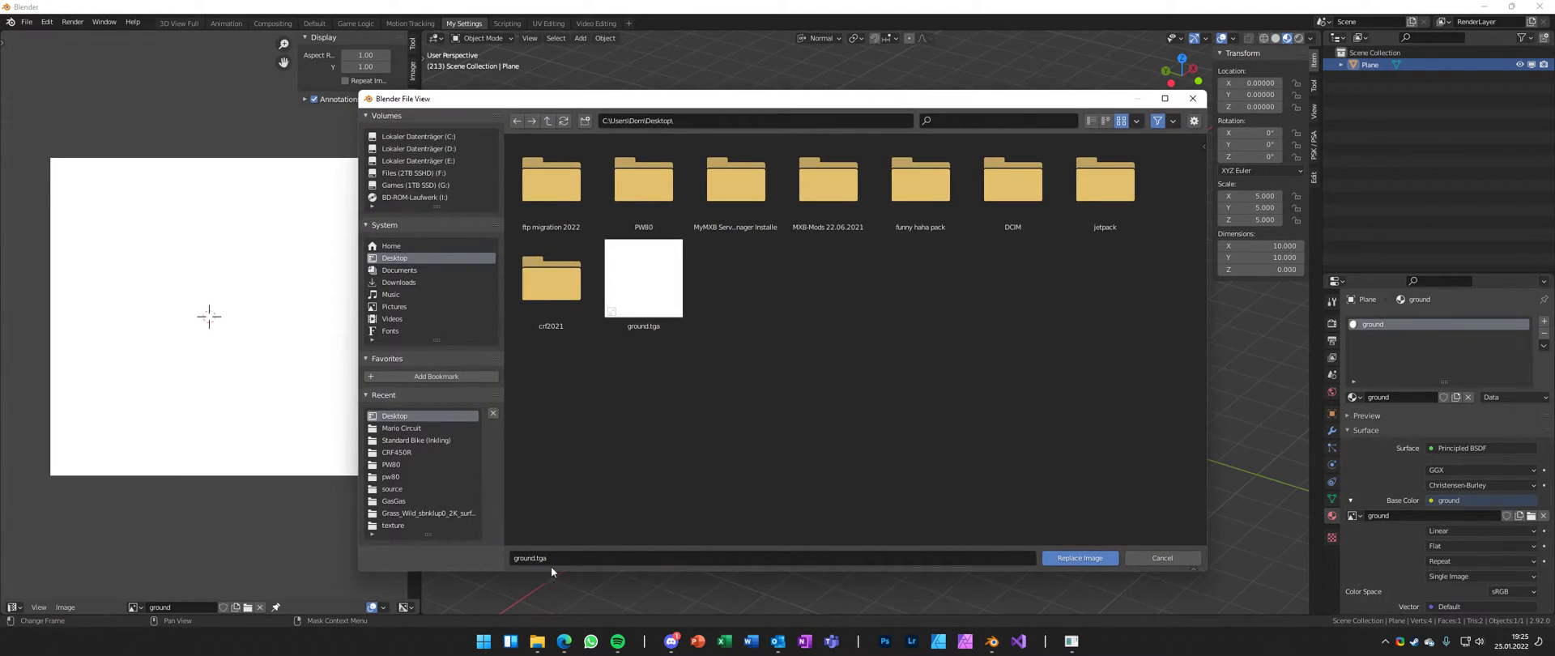
double_click(639, 303)
middle_click_drag(988, 351, 850, 392)
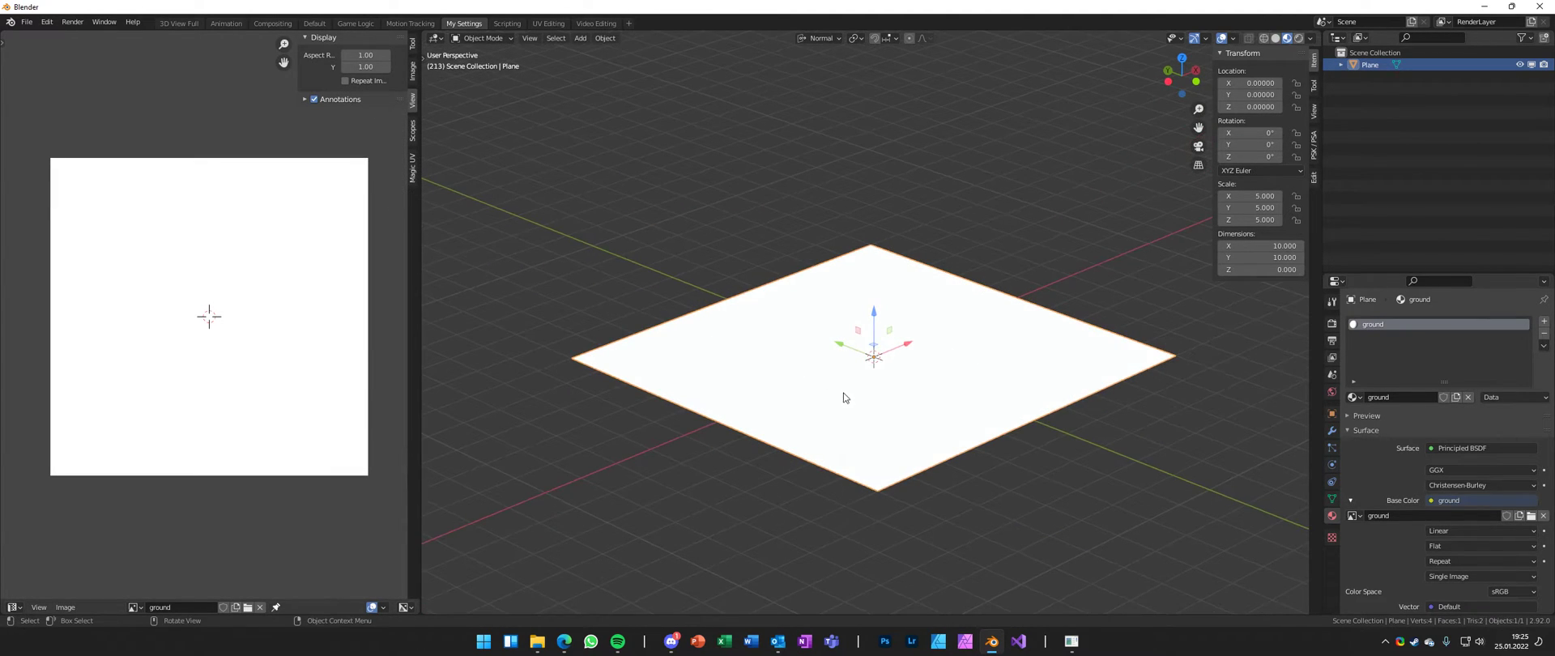
left_click(27, 22)
- Export the scene as FBX to the Desktop as bg.fbx with Path Mode set to Absolute
mouse_move(44, 198)
left_click(162, 271)
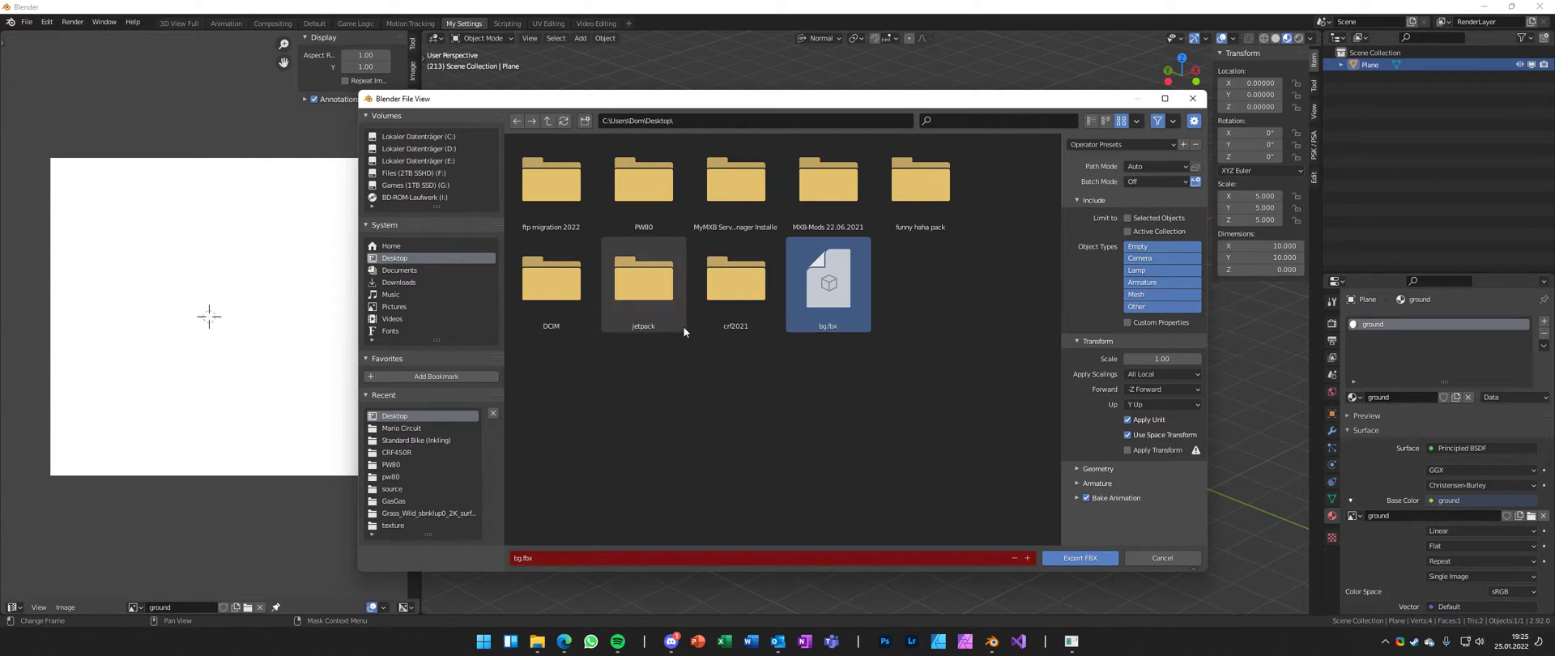
left_click(1154, 167)
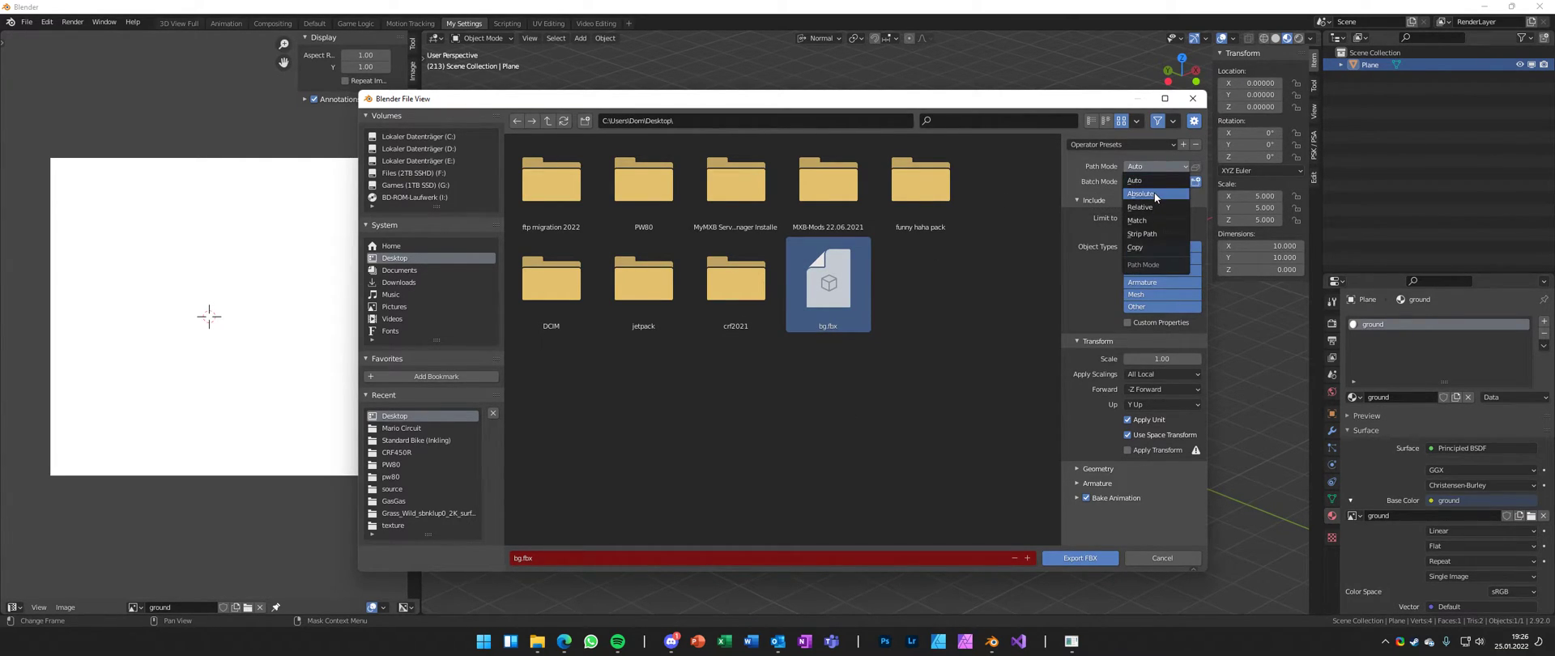
left_click(1154, 193)
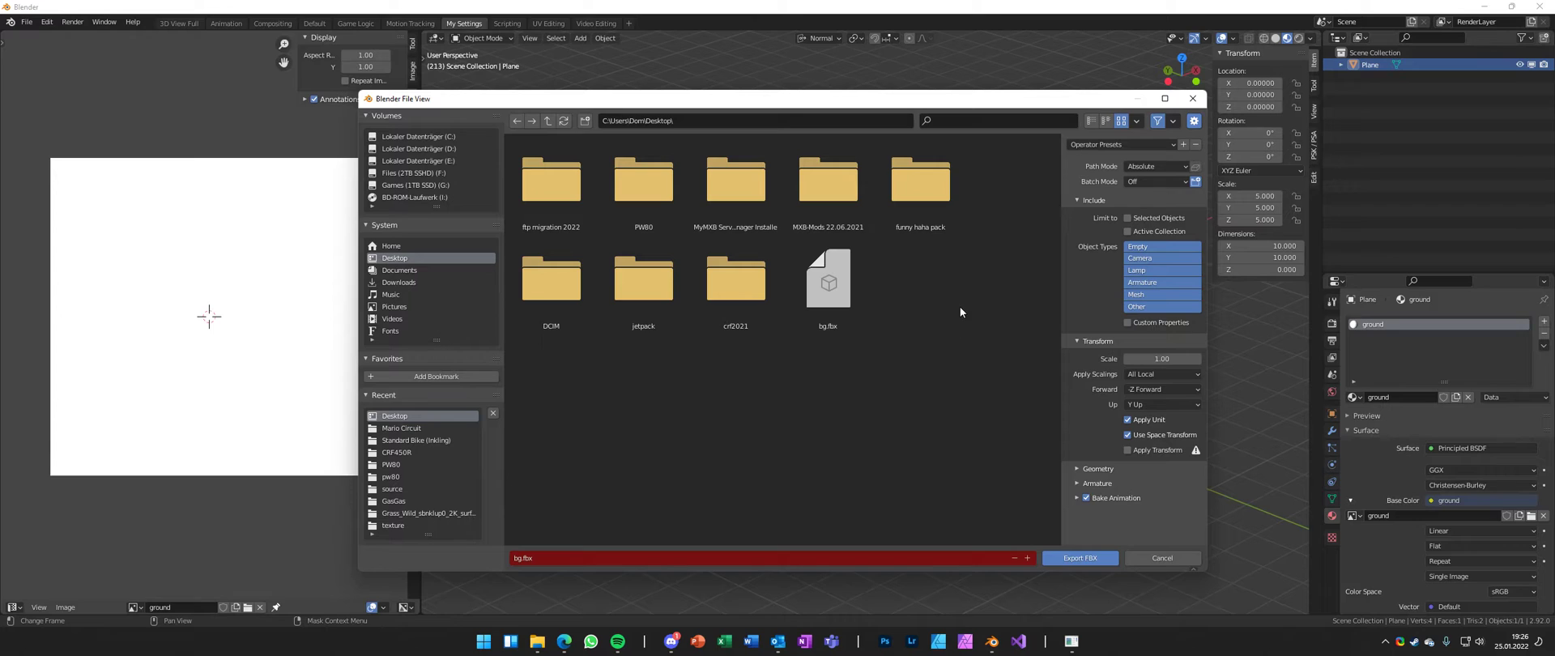
left_click(1085, 561)
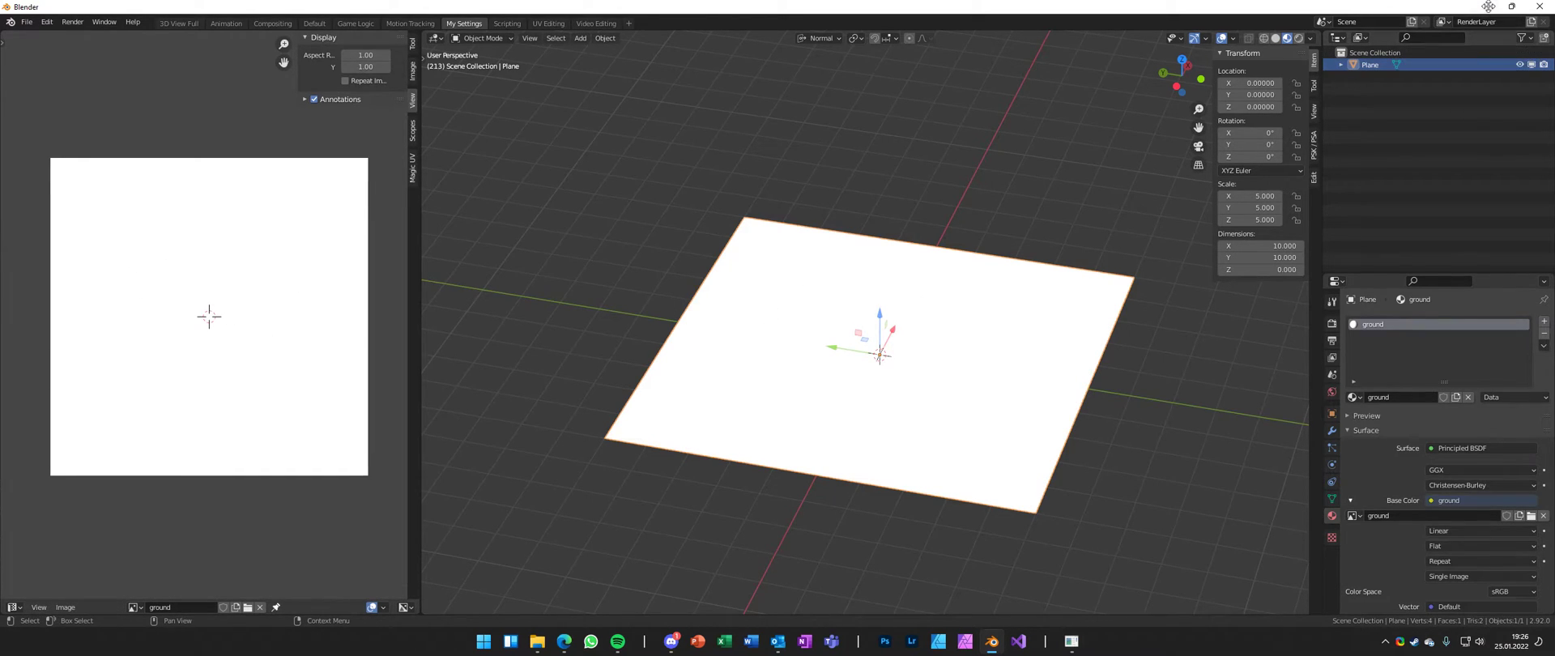
- Convert bg.fbx to bg.map in FBX2EDF, then relaunch MX Bikes from the Steam tray
key("alt+Tab")
left_click(335, 97)
left_click_drag(335, 97, 360, 85)
left_click_drag(107, 10, 110, 16)
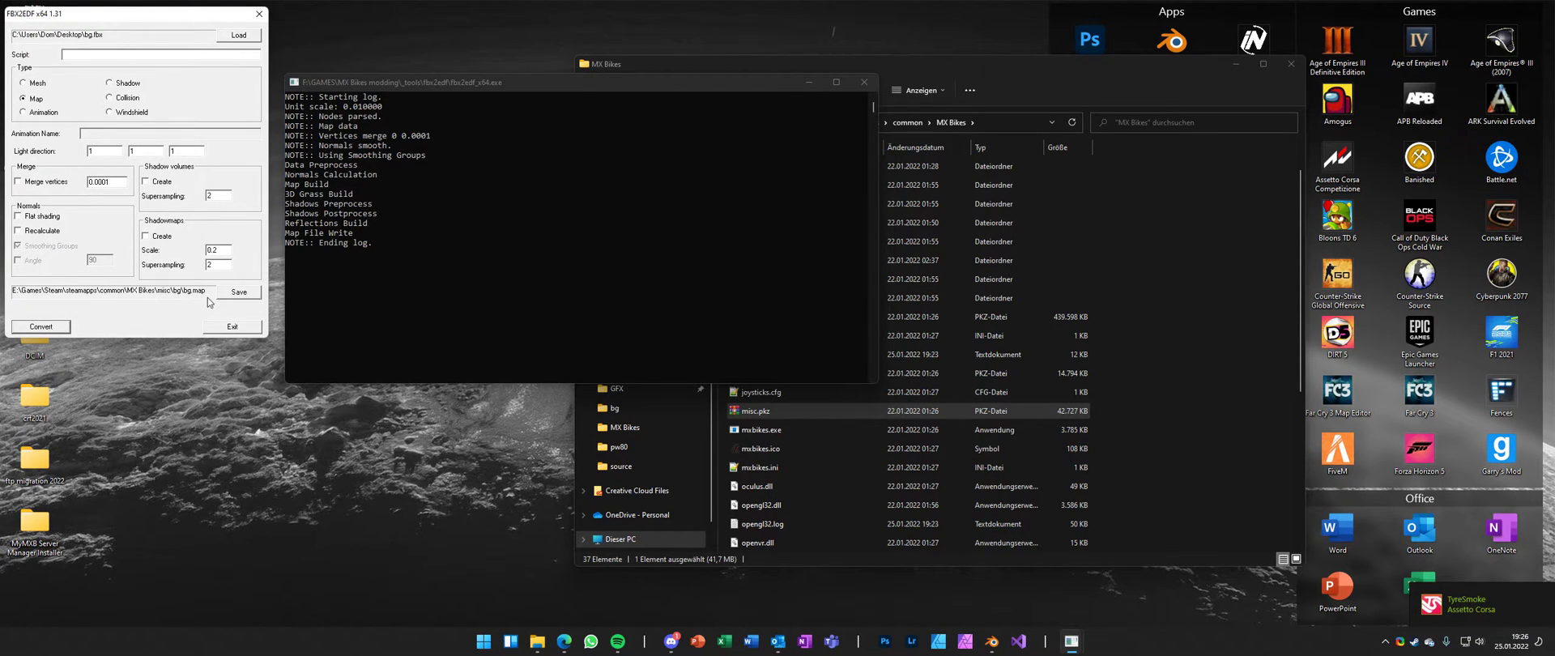
left_click(40, 327)
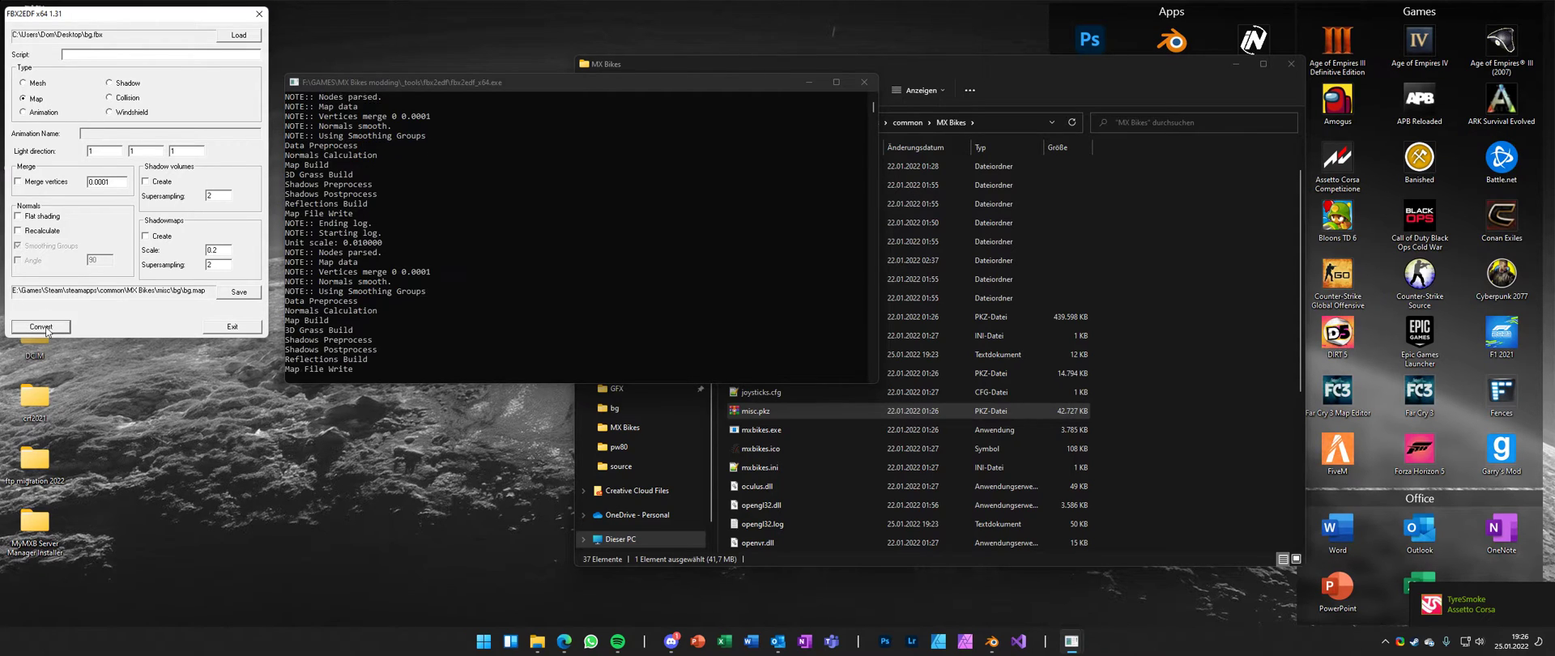
right_click(1413, 642)
left_click(1437, 466)
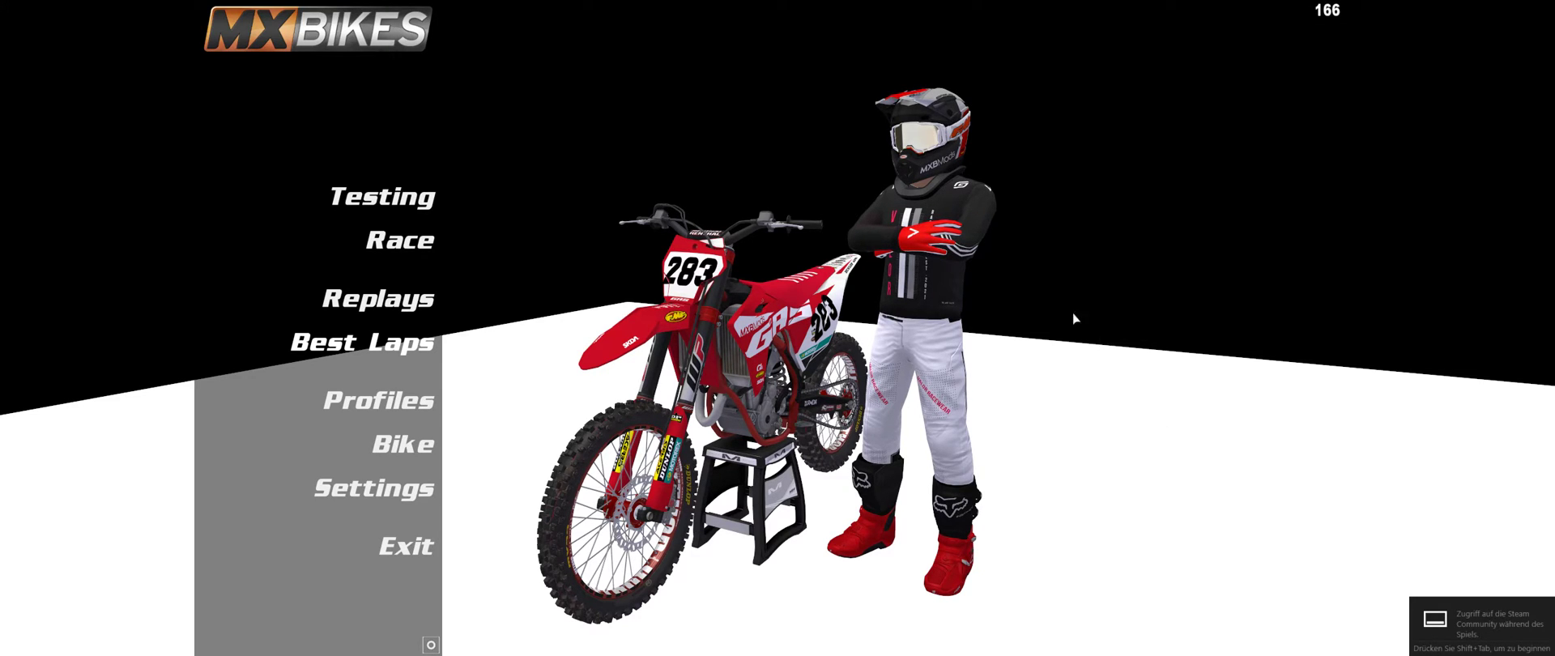
- Exit MX Bikes with Esc and confirm the quit prompt
key("Escape")
left_click(605, 390)
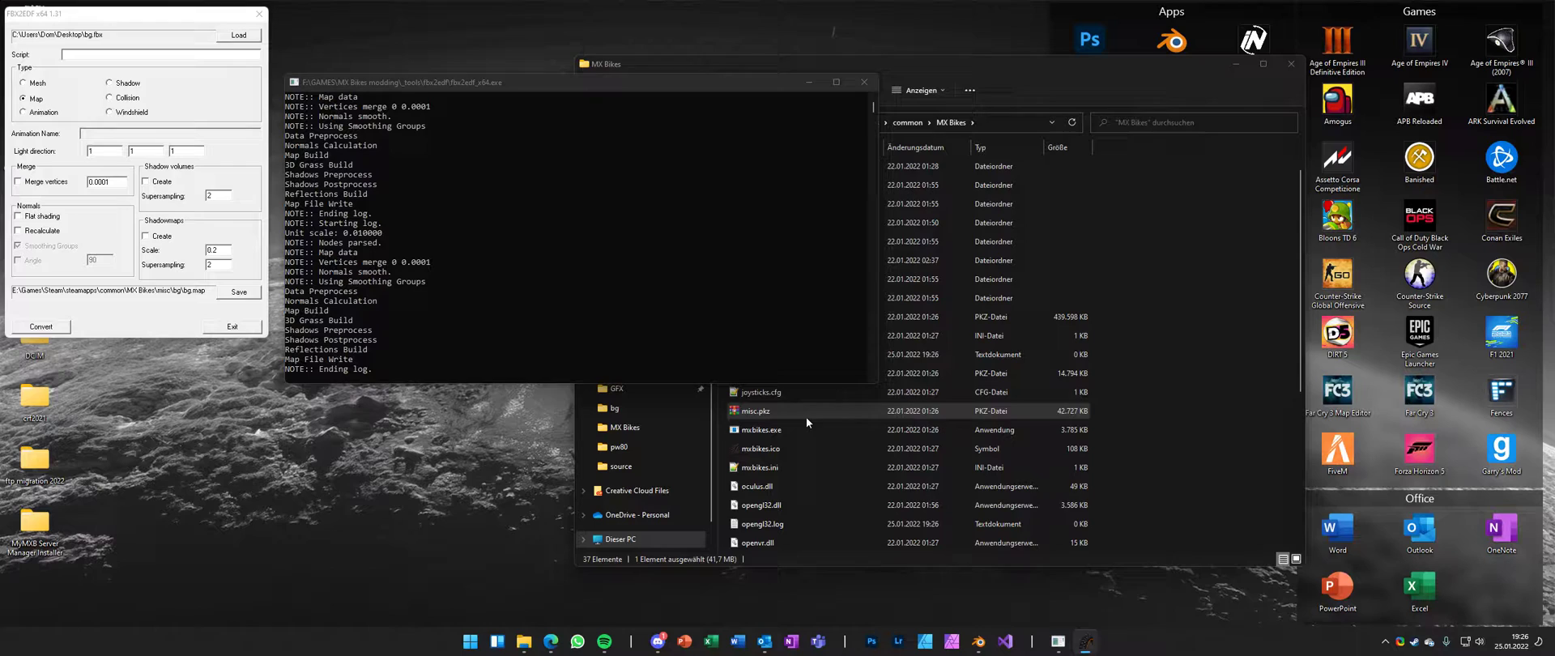
- Rename the Plane object in the Outliner to TRKASPH_ground
left_click(991, 640)
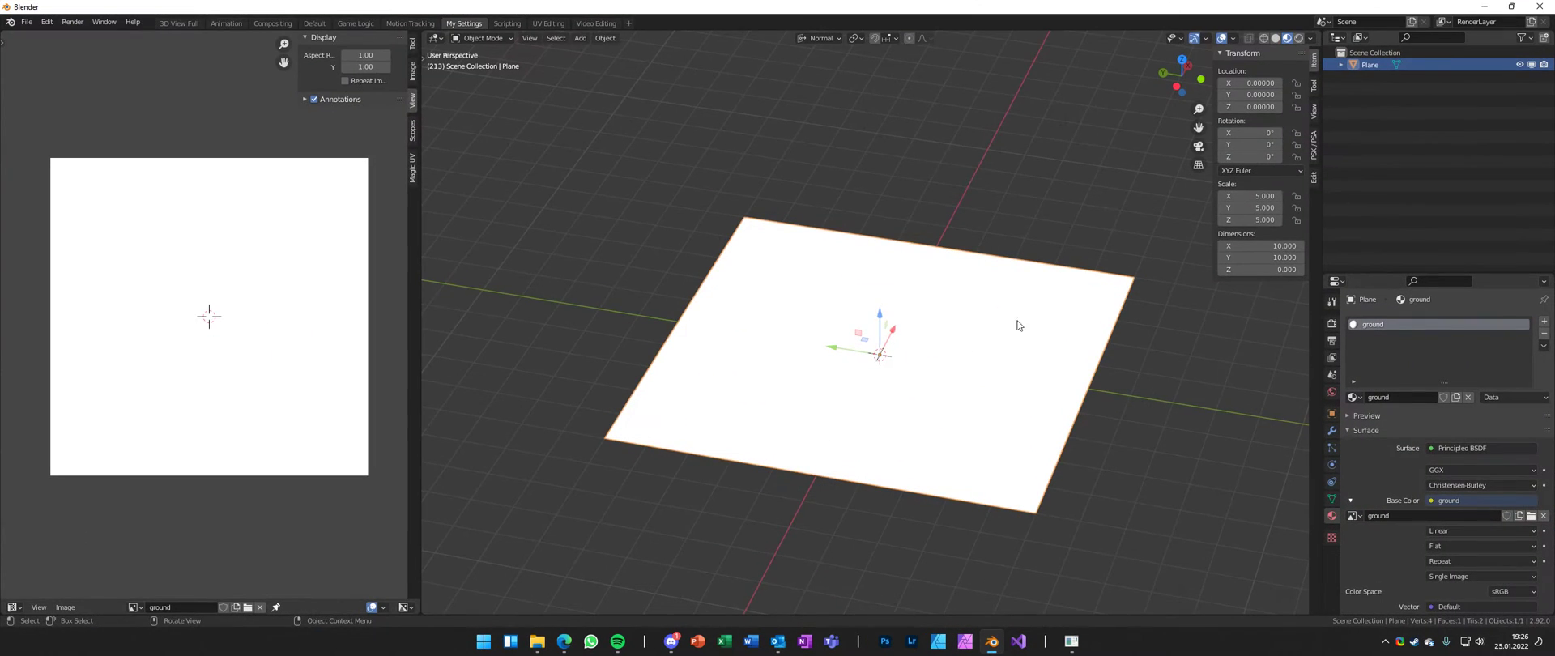
double_click(1370, 64)
type("TRKASPH")
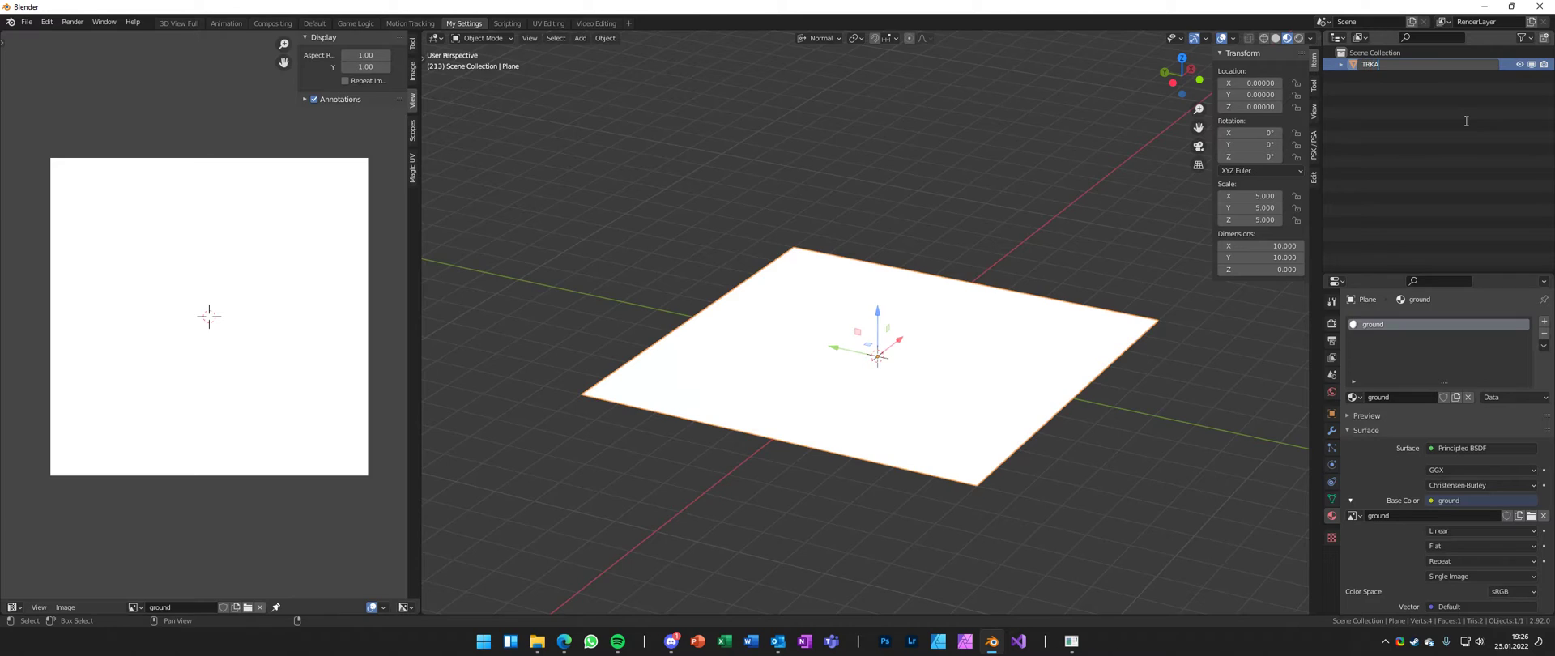
type("_ground")
key("Return")
middle_click_drag(753, 244, 929, 257)
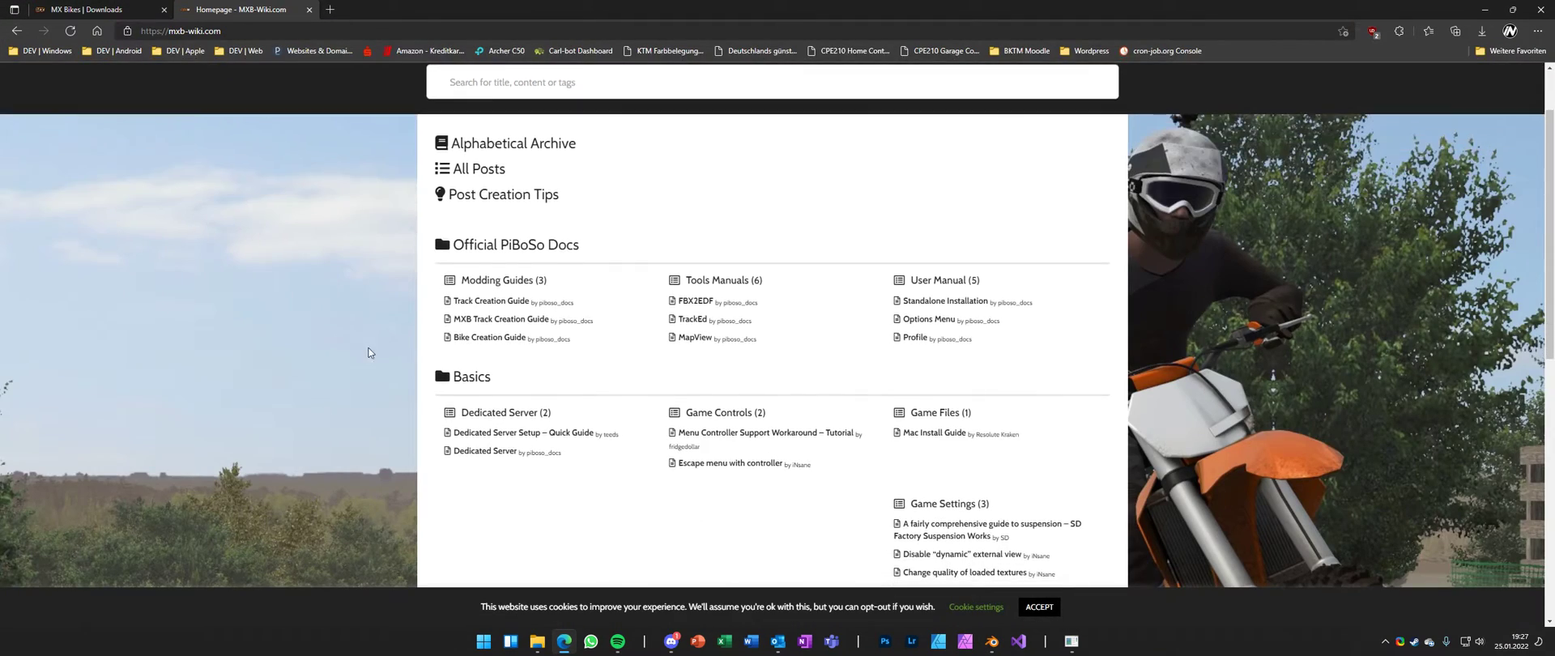
- Open the Track Creation Guide on MXB-Wiki and find its Naming section
left_click(486, 301)
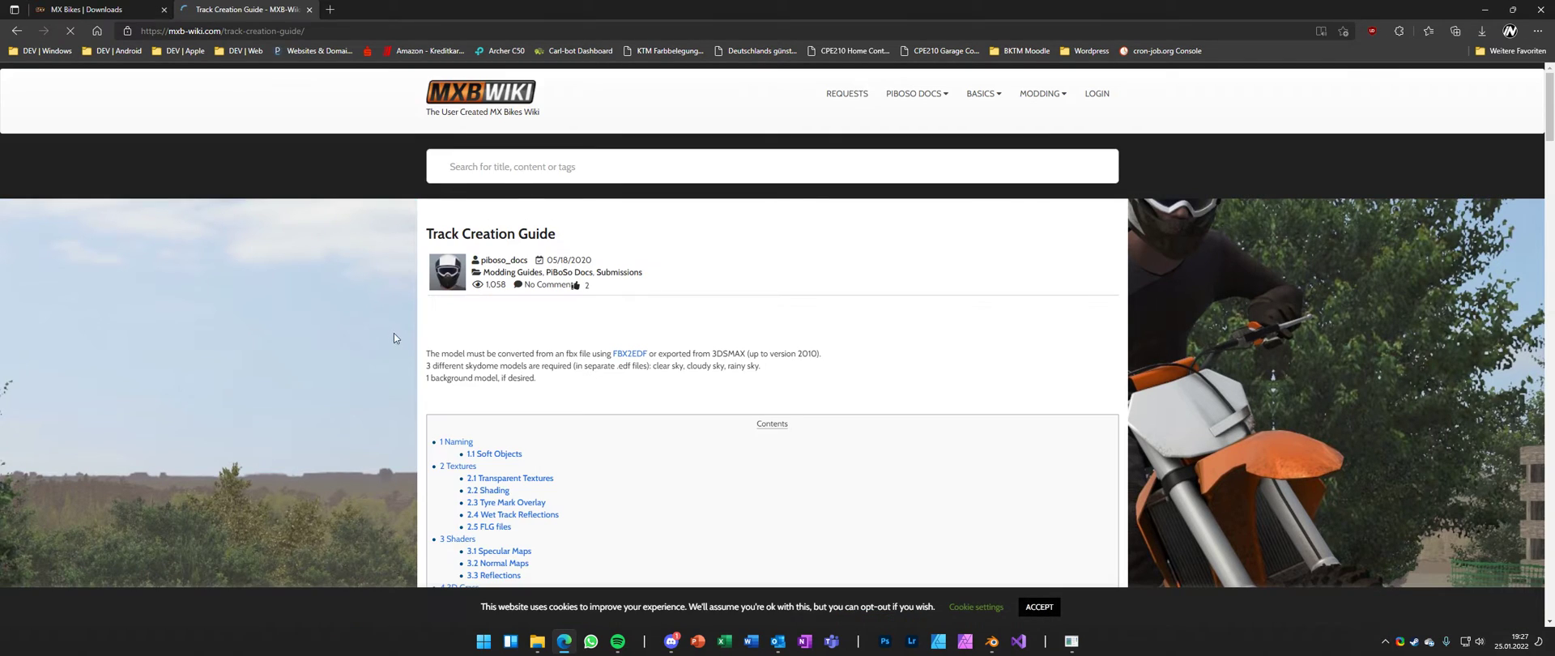
scroll(392, 339, "down", 3)
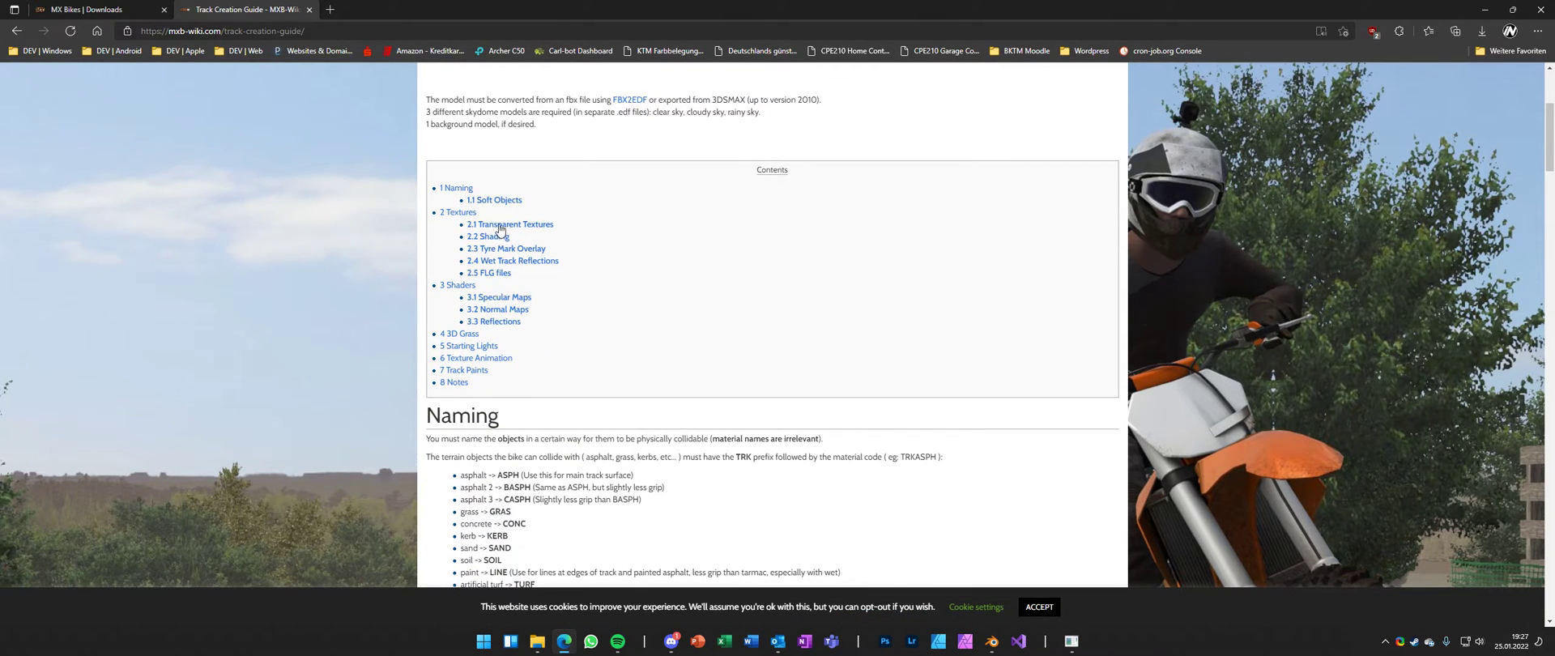
scroll(502, 229, "down", 2)
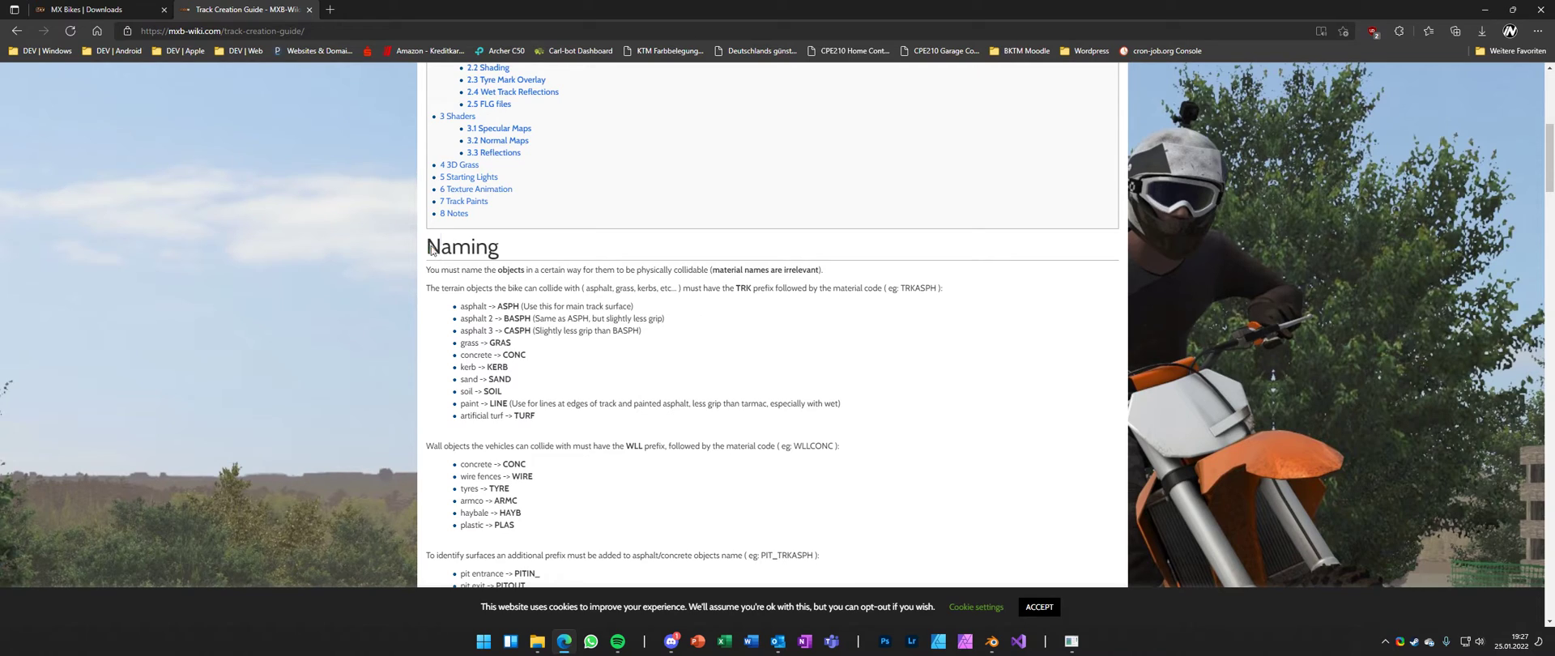
double_click(434, 250)
left_click(510, 261)
- Read the naming prefixes for pit and wall materials plus the SKIDS, DECAL and Note rules
scroll(539, 275, "down", 3)
left_click_drag(458, 326, 547, 390)
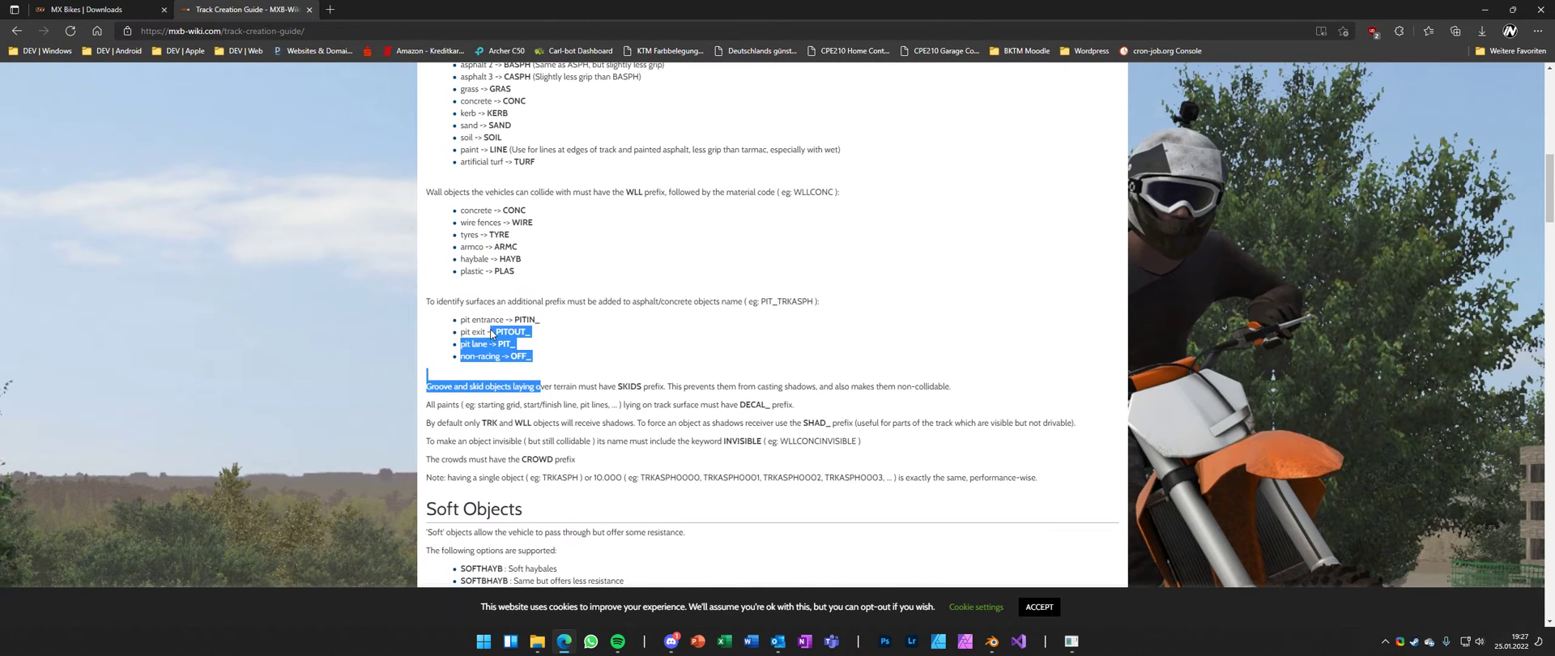
left_click(537, 356)
scroll(567, 344, "up", 2)
left_click_drag(458, 372, 602, 421)
scroll(534, 401, "down", 1)
left_click(522, 299)
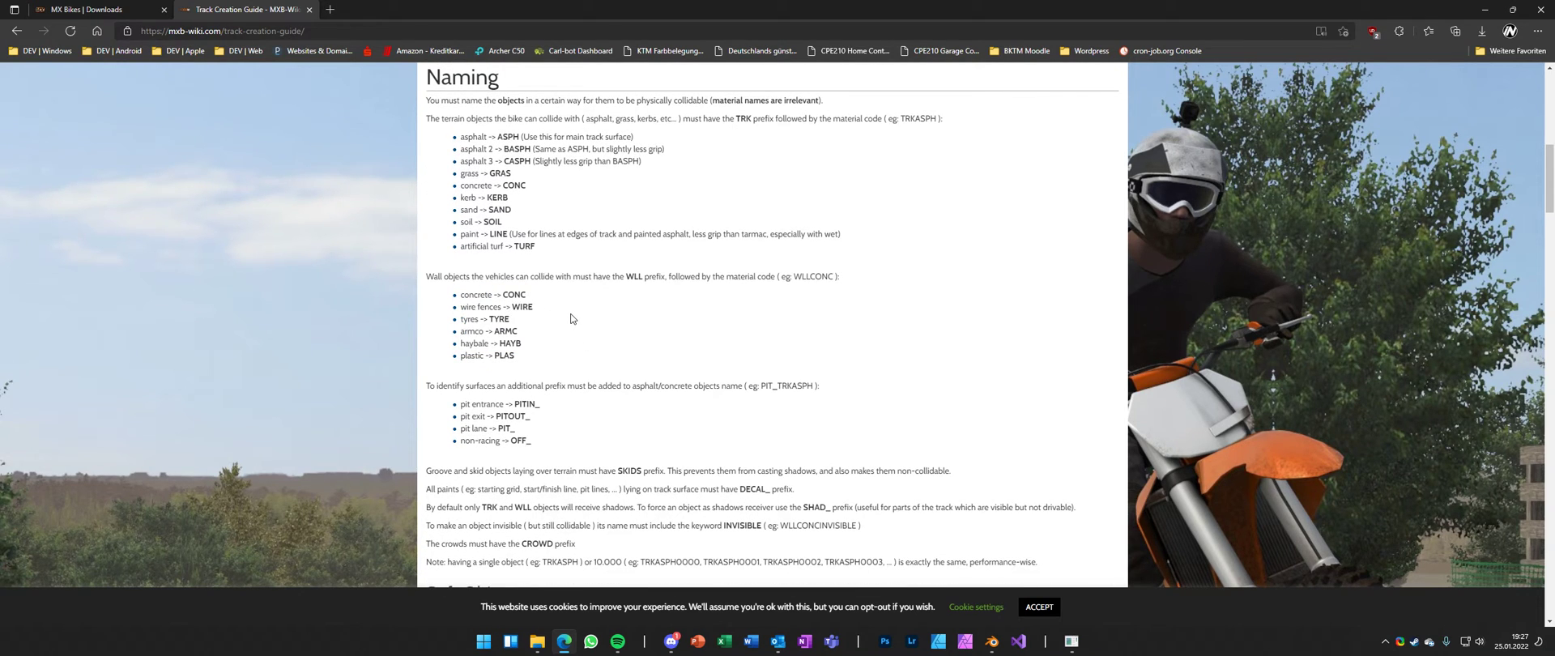
scroll(578, 320, "down", 1)
scroll(704, 324, "down", 1)
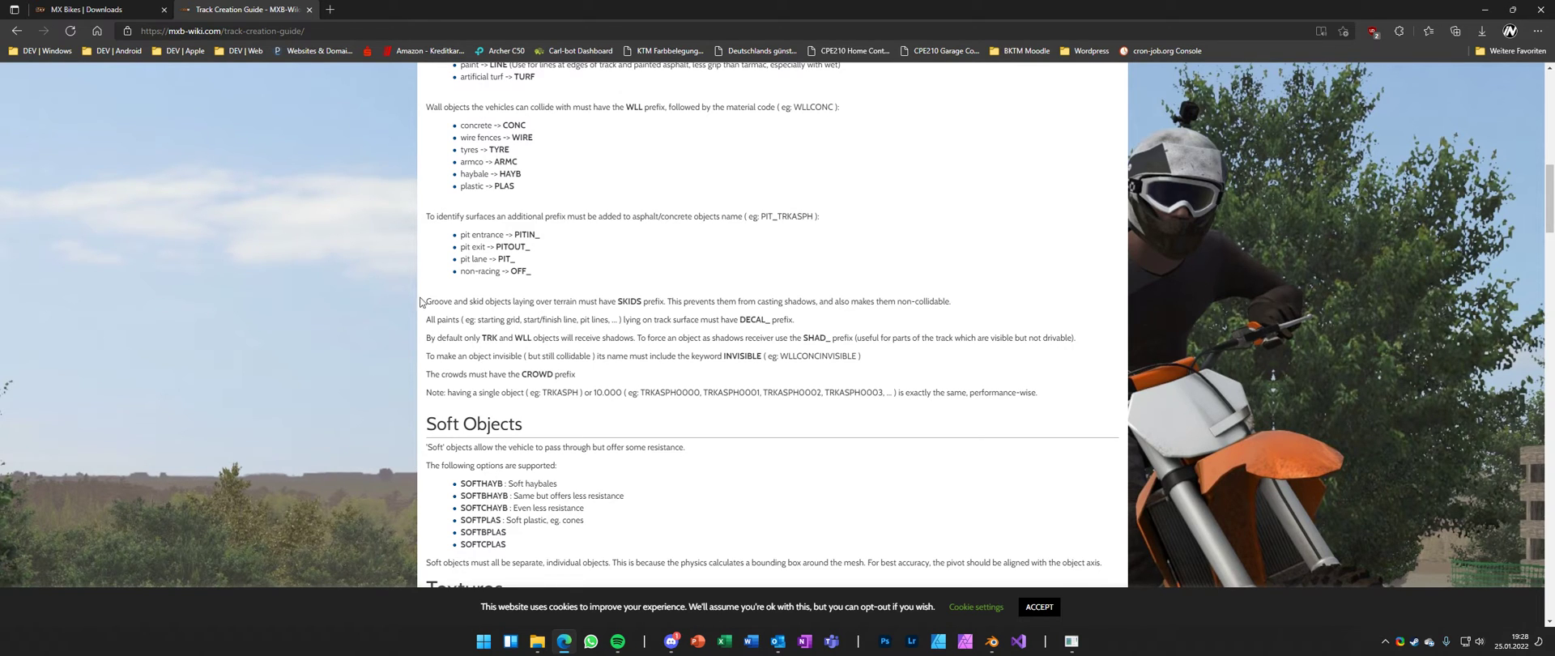
left_click_drag(546, 275, 622, 393)
left_click(716, 392)
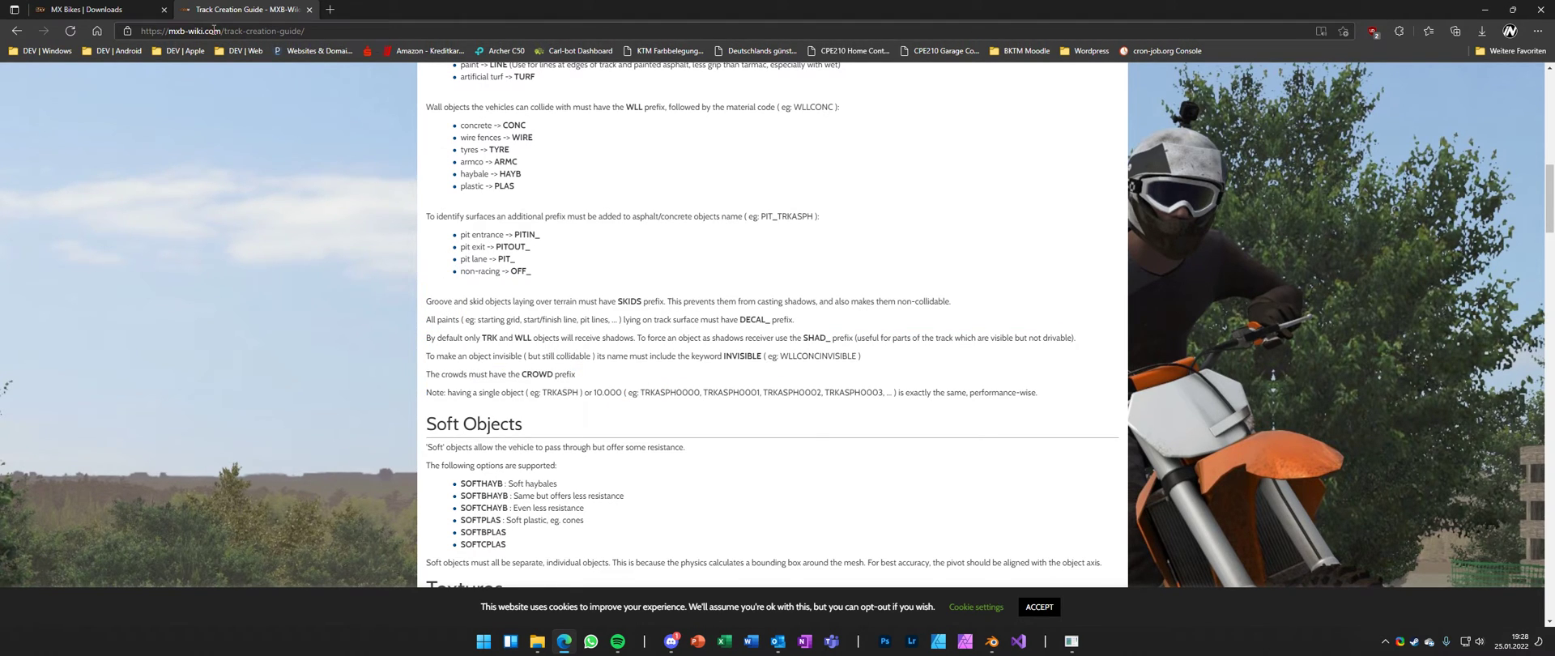
scroll(470, 97, "up", 15)
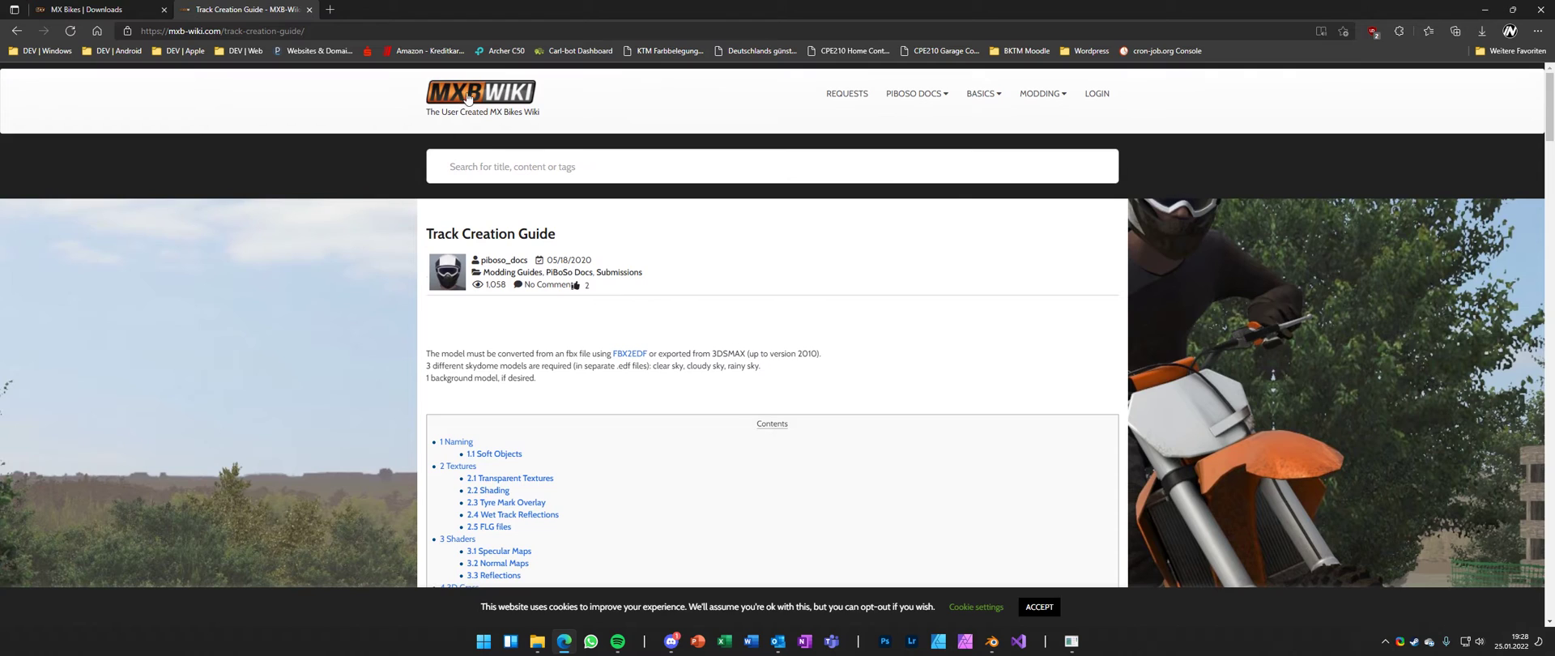
scroll(672, 290, "down", 8)
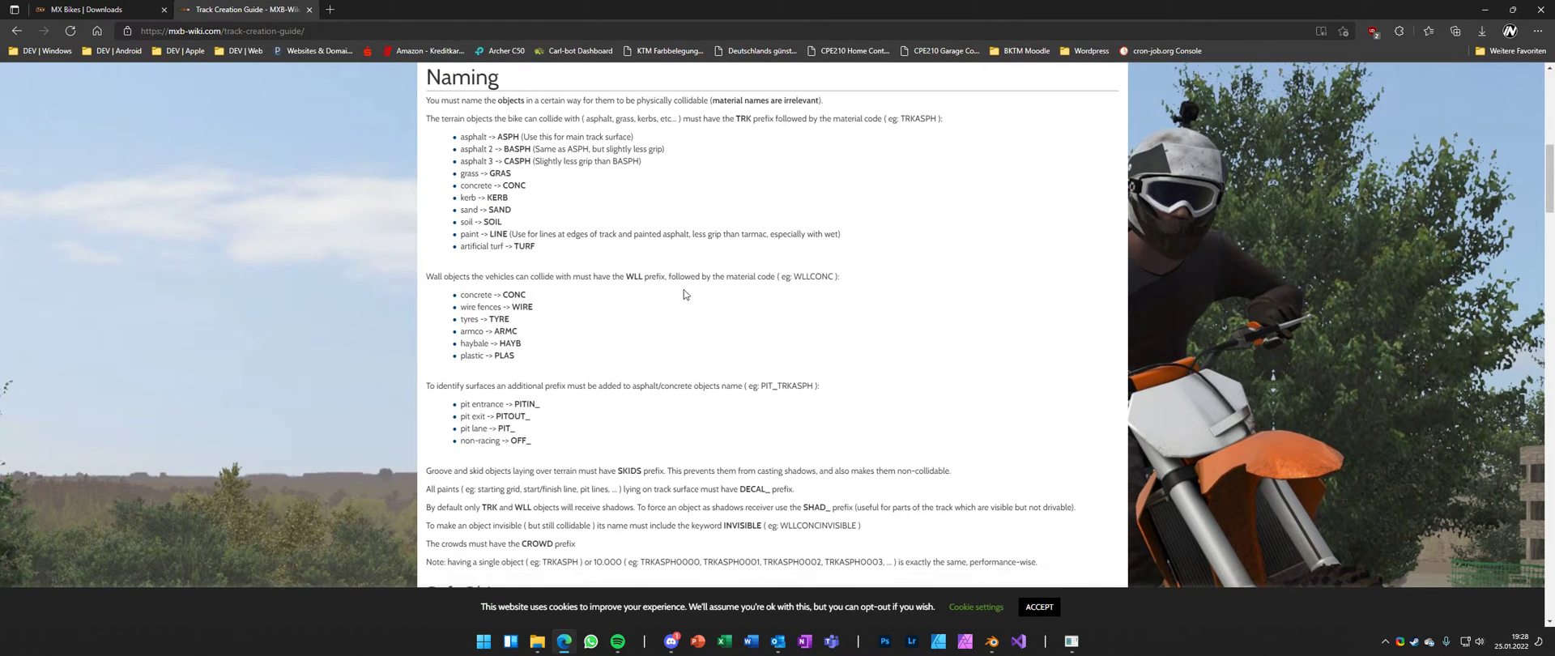
scroll(591, 334, "down", 1)
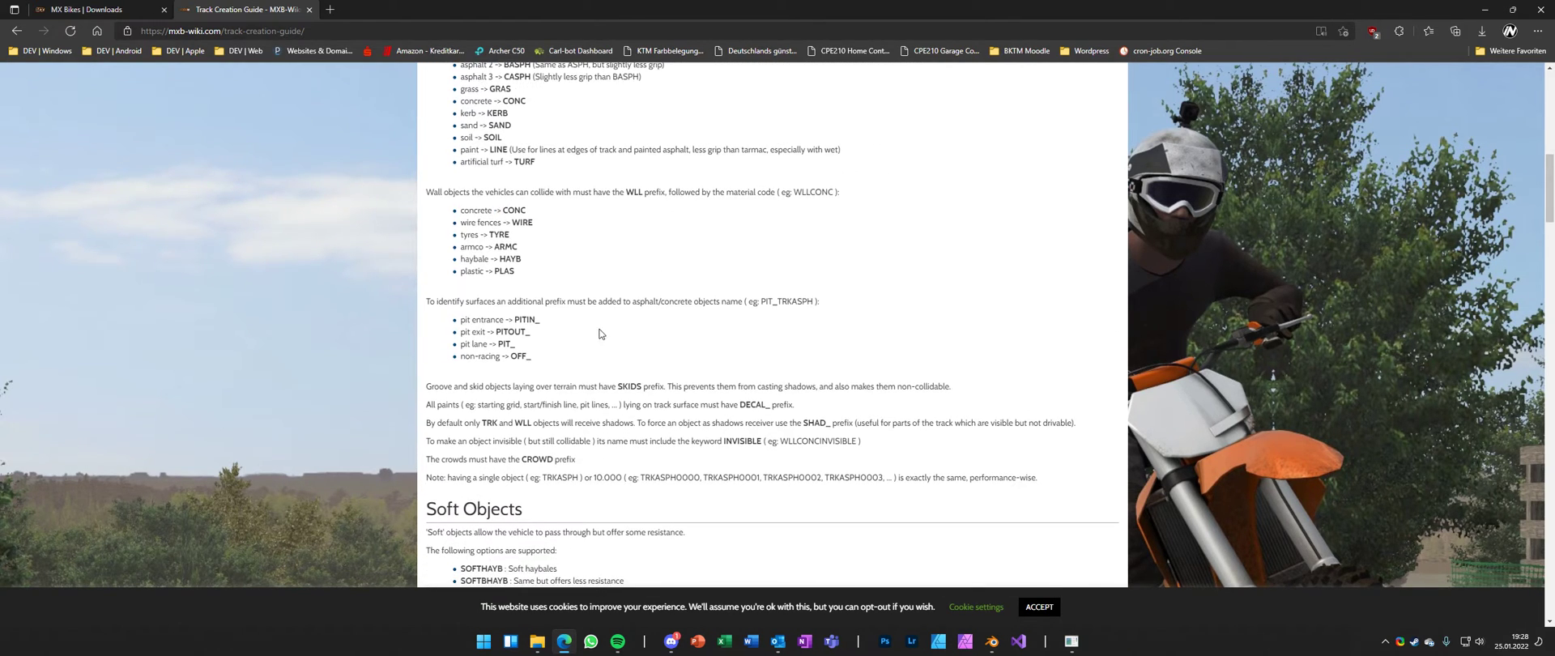
scroll(635, 346, "down", 1)
scroll(566, 357, "up", 2)
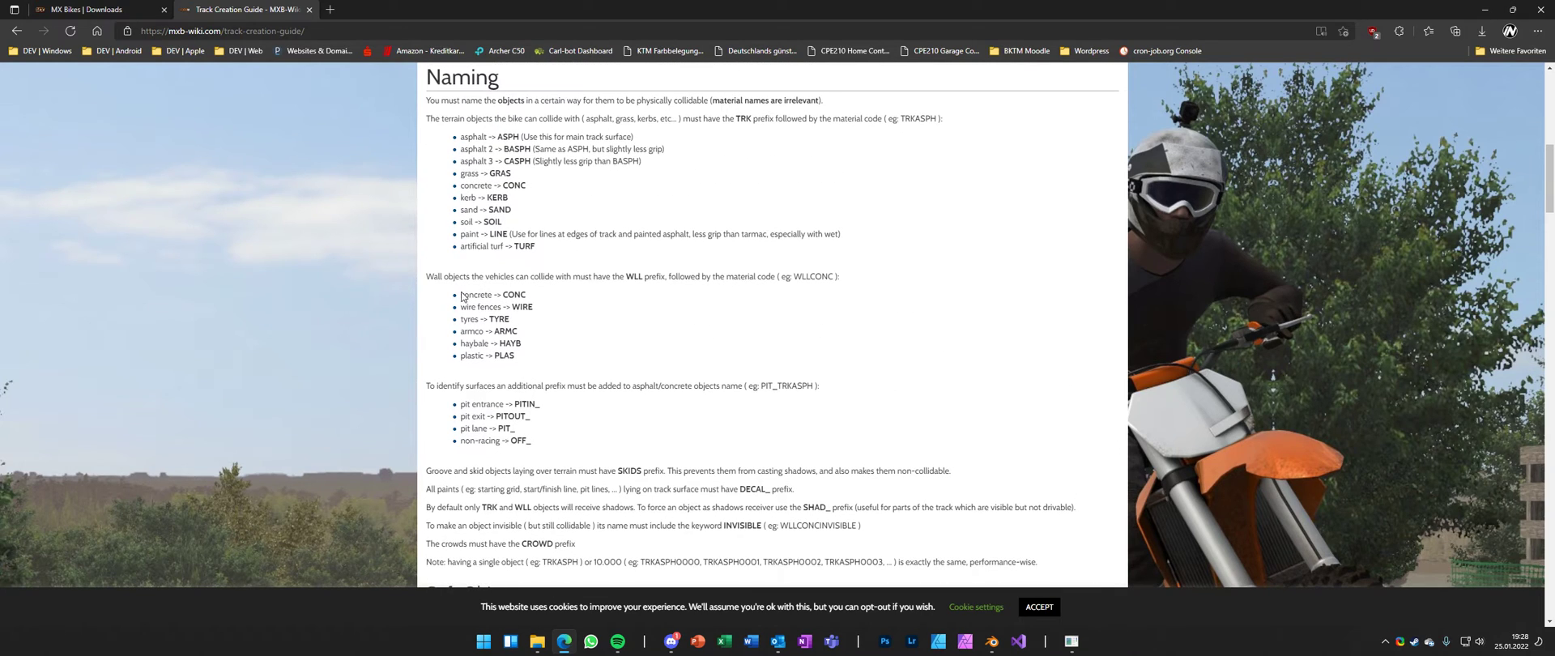
- Compare the guide with the Blender ground plane, then minimize the browser
left_click(1484, 9)
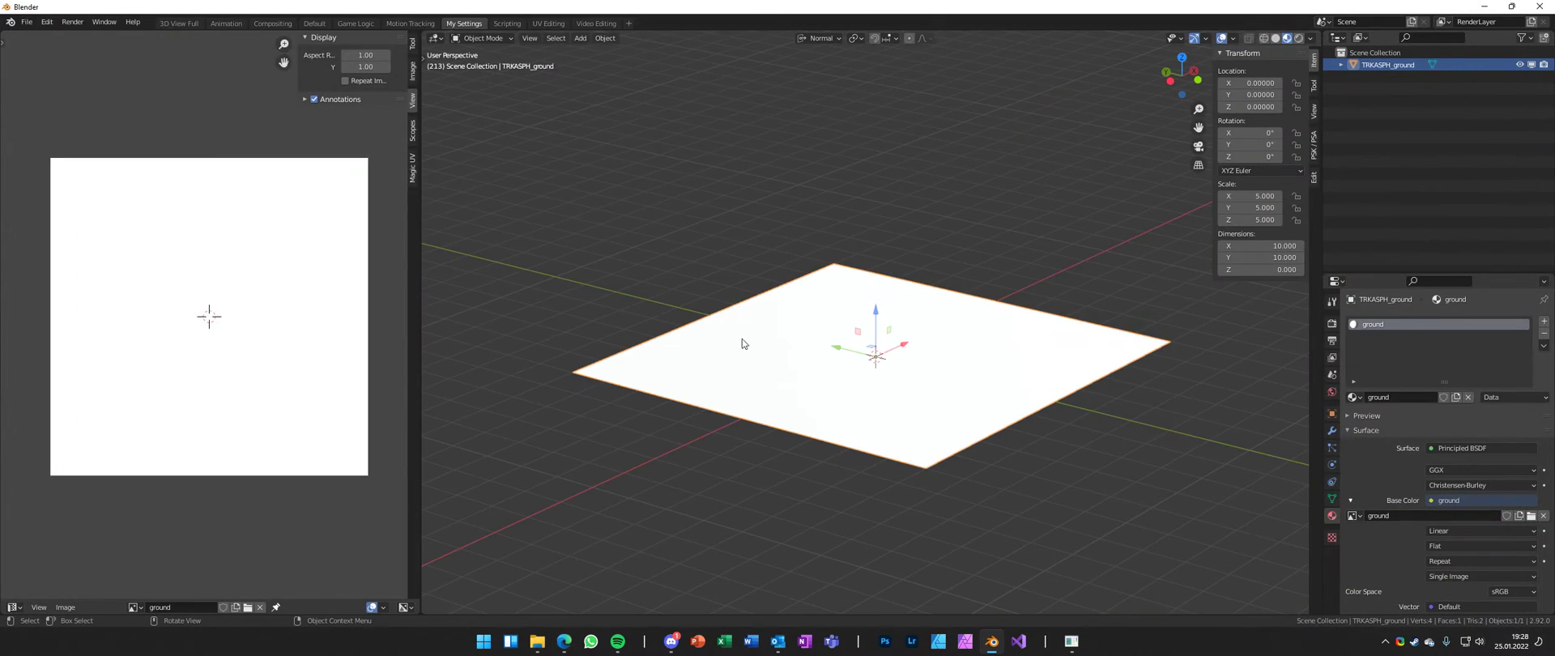
middle_click_drag(827, 347, 760, 368)
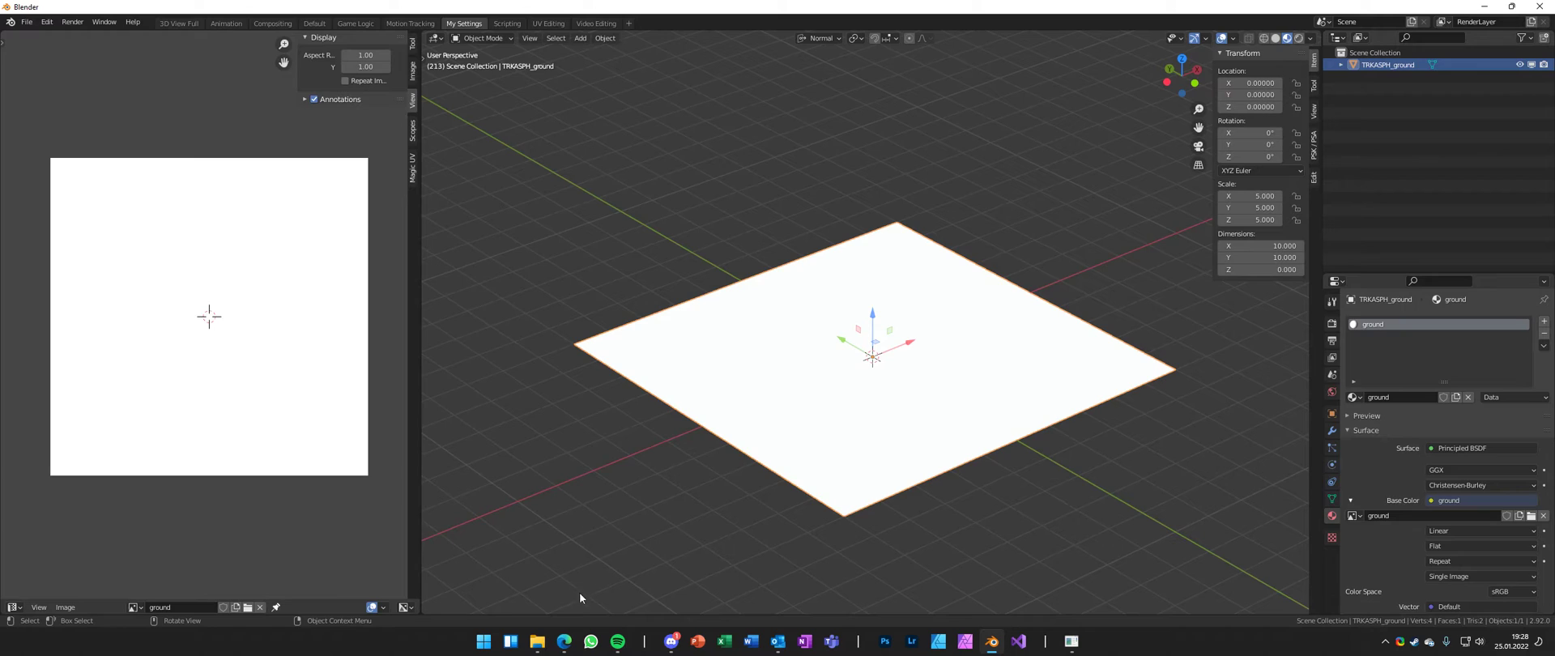
left_click(564, 641)
scroll(600, 354, "up", 2)
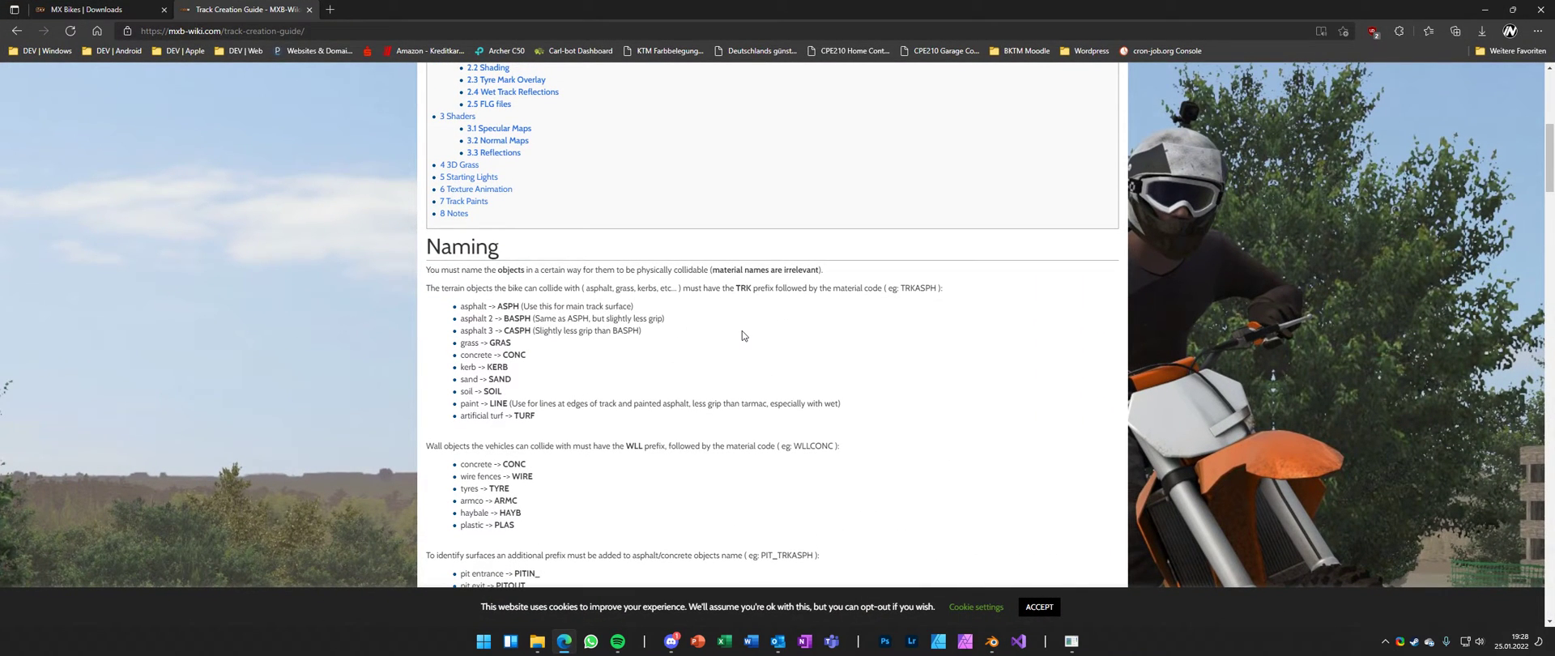
left_click(1484, 9)
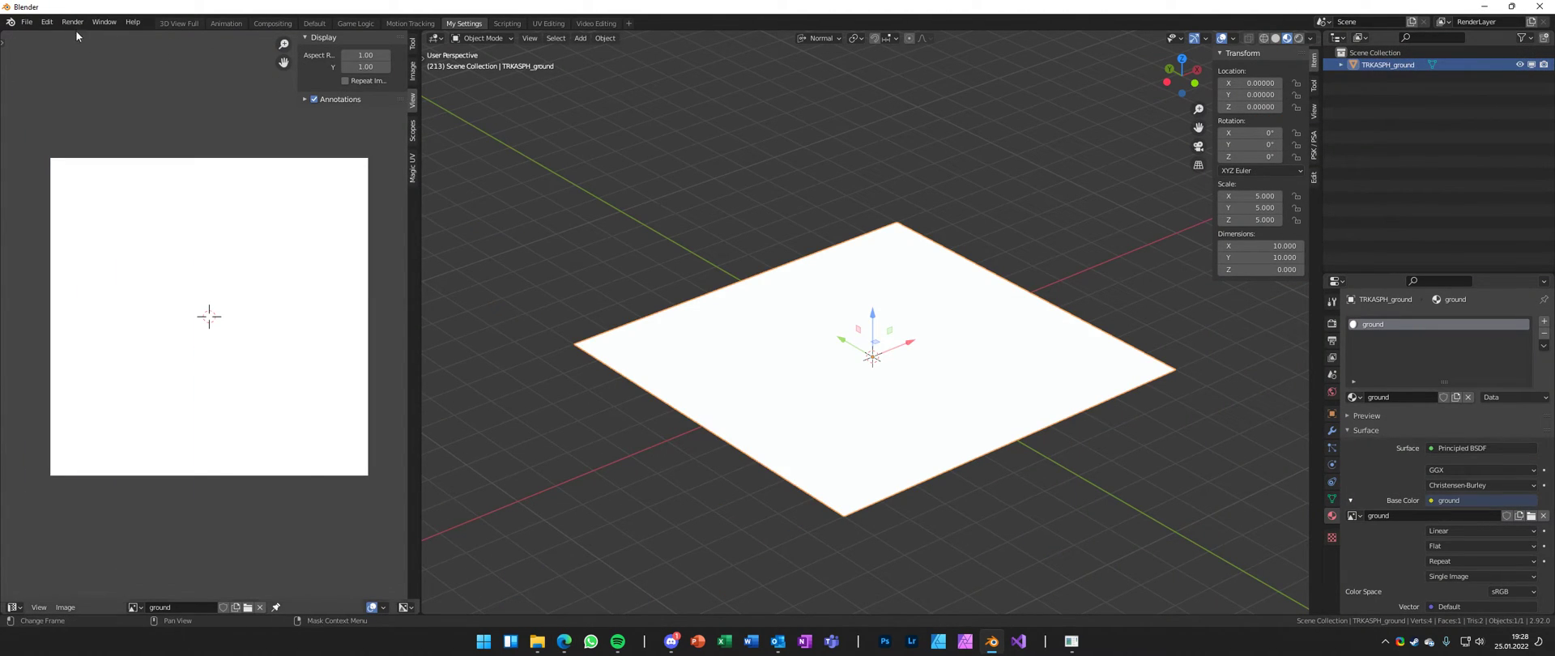
- Re-export the scene as FBX, overwriting the existing bg.fbx
left_click(27, 22)
mouse_move(45, 198)
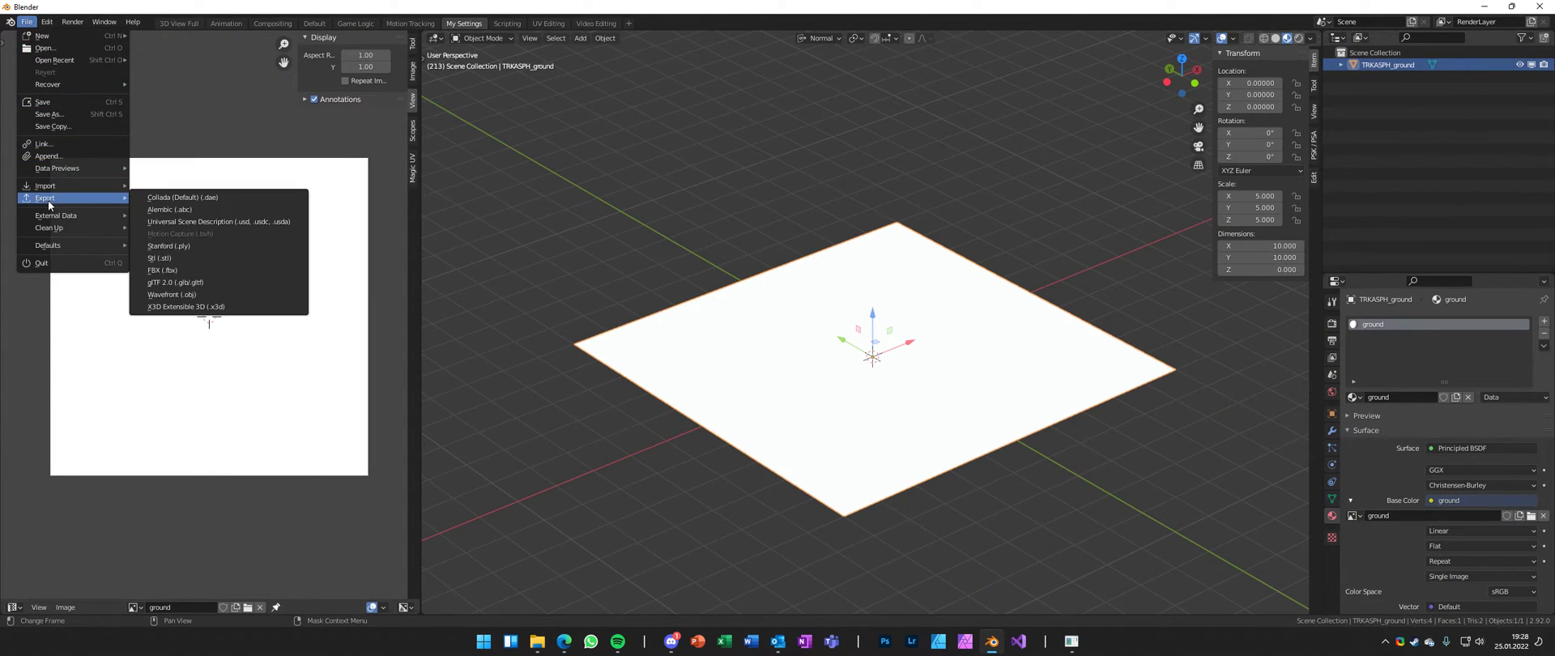
left_click(180, 272)
left_click(828, 281)
left_click(1089, 555)
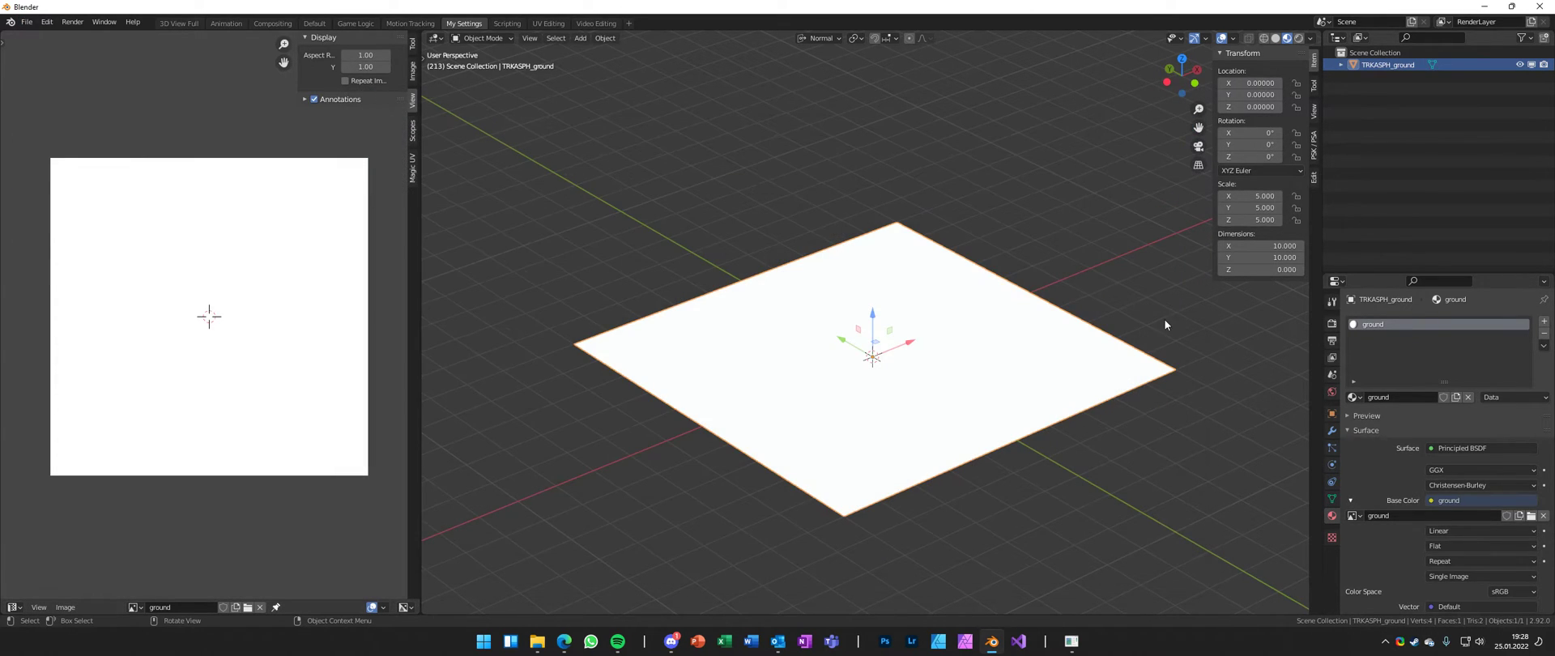
- Switch to the FBX2EDF converter and relaunch MX Bikes from the Steam tray
key("alt+Tab")
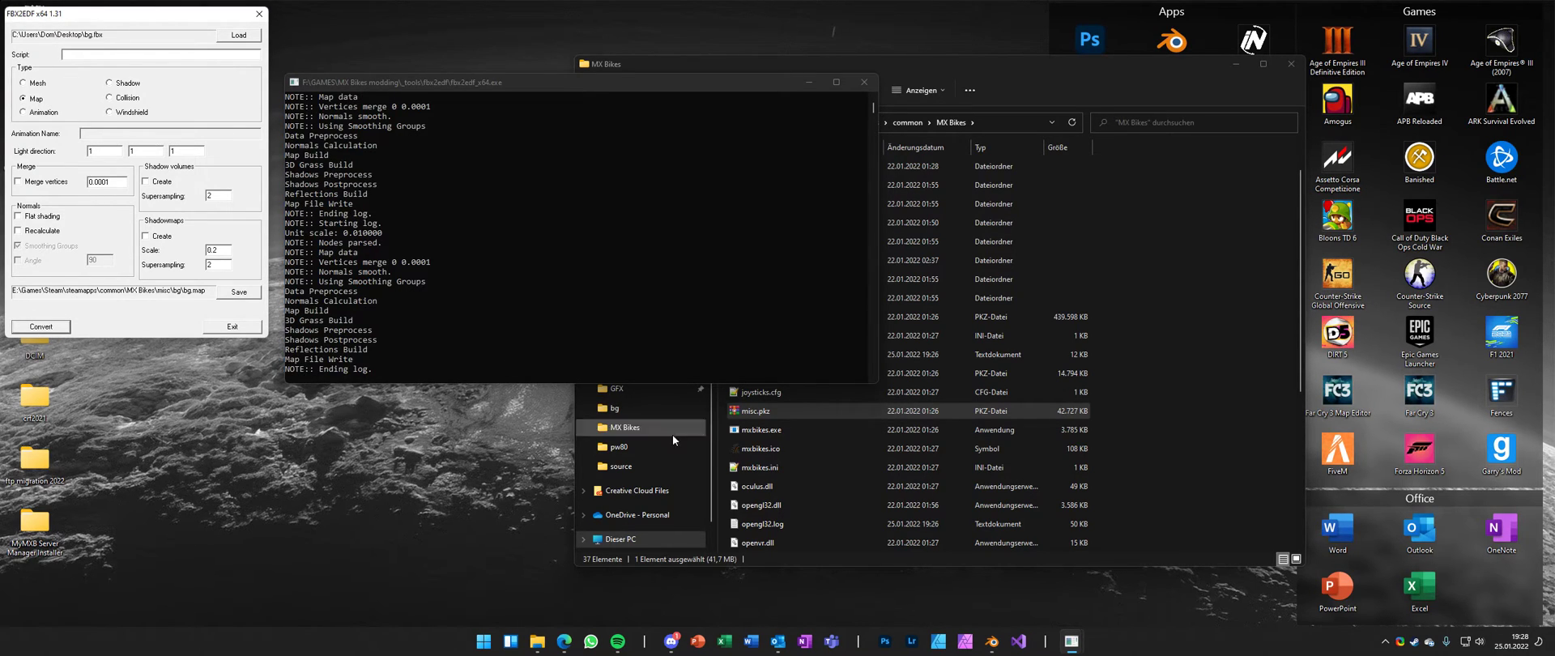
right_click(1414, 642)
left_click(1419, 465)
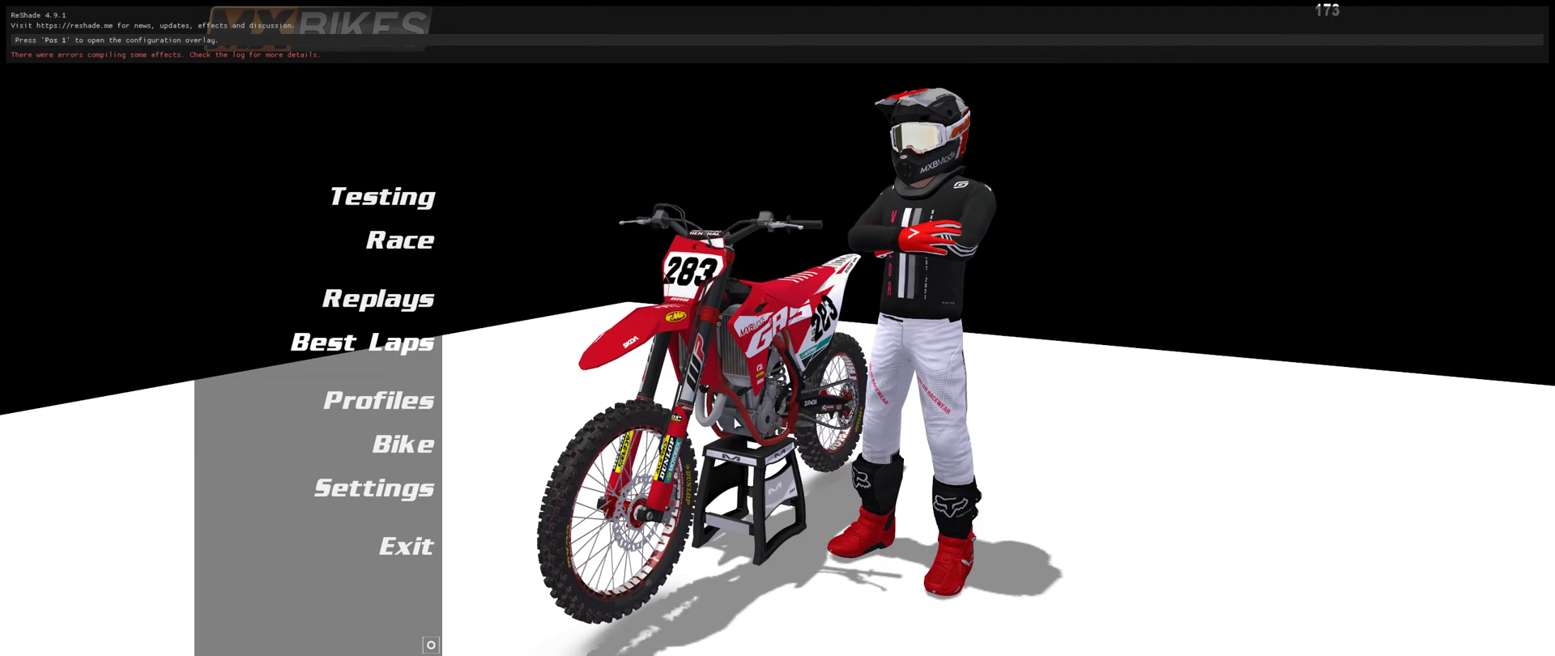
left_click(429, 445)
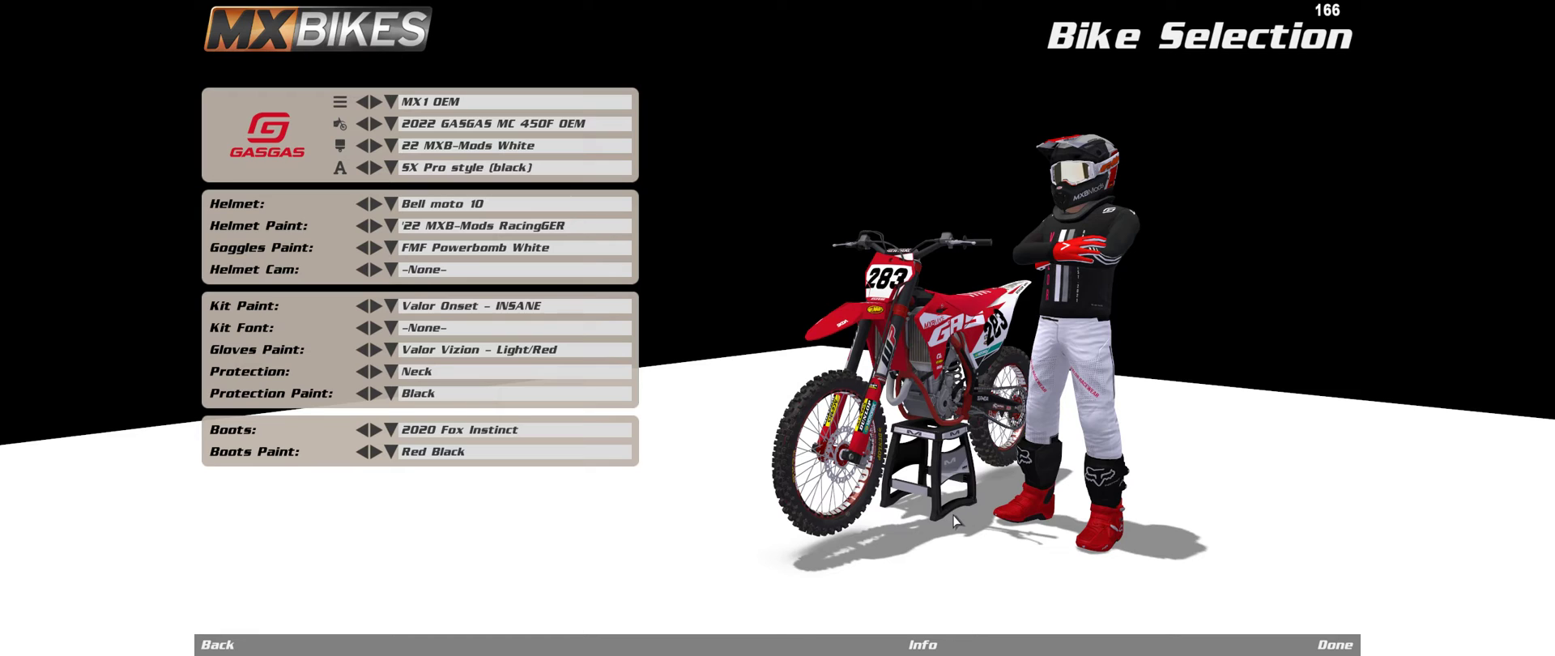
key("Escape")
key("Escape")
- Quit MX Bikes, return to Blender and add a cube to the scene
key("Return")
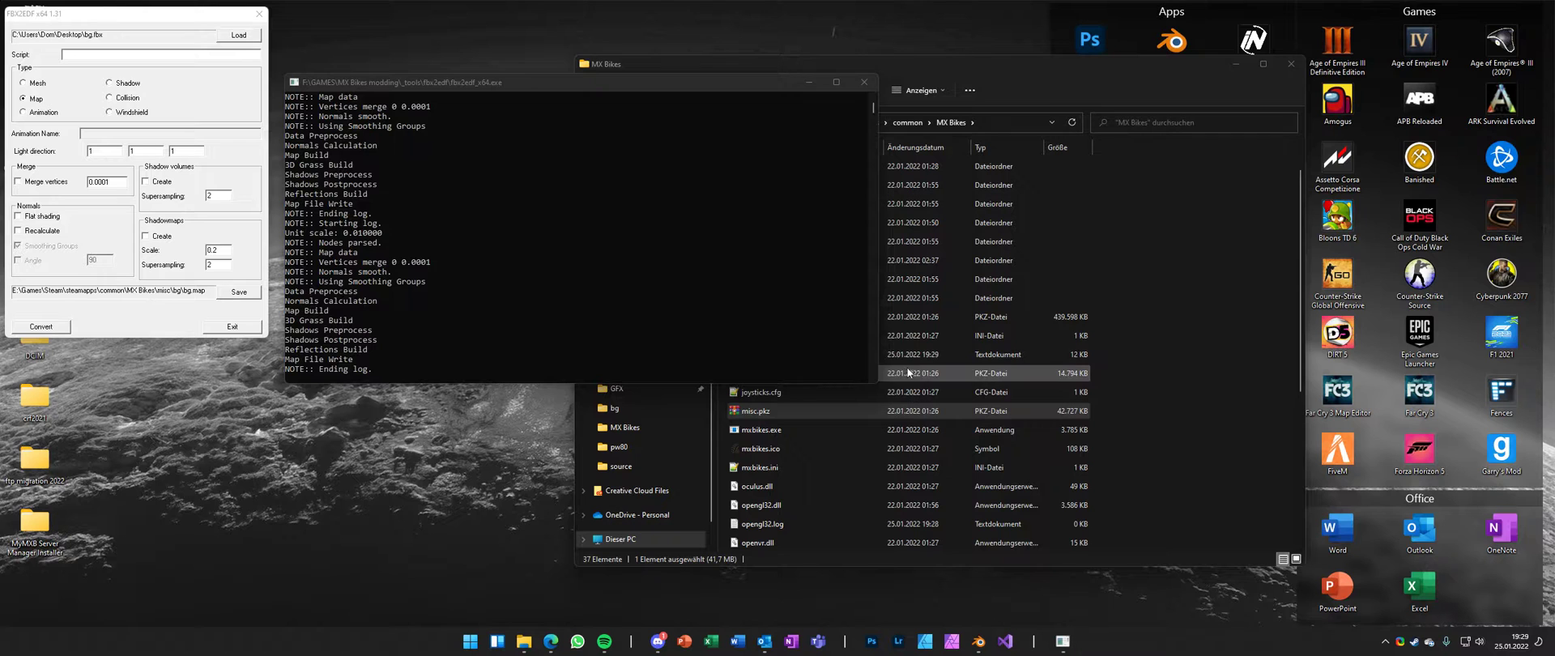
left_click(1001, 643)
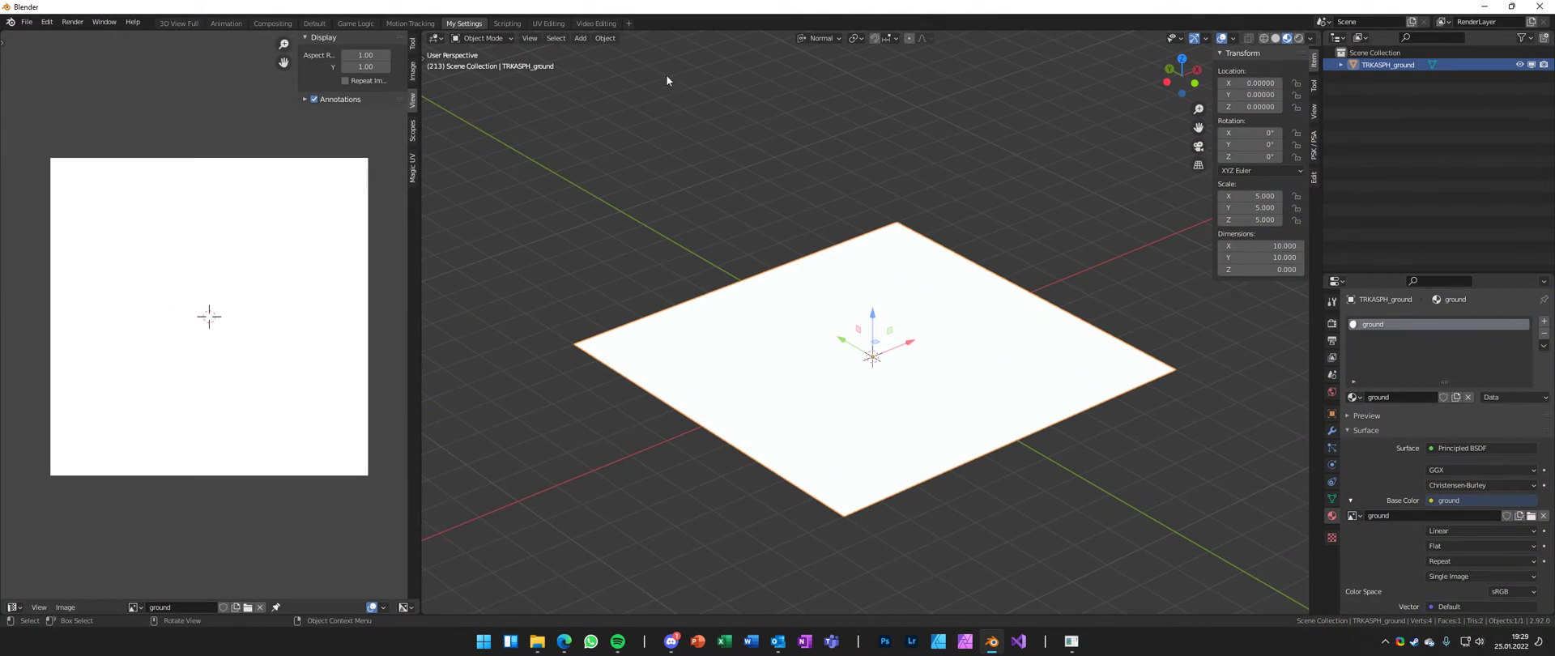
left_click(580, 38)
mouse_move(599, 52)
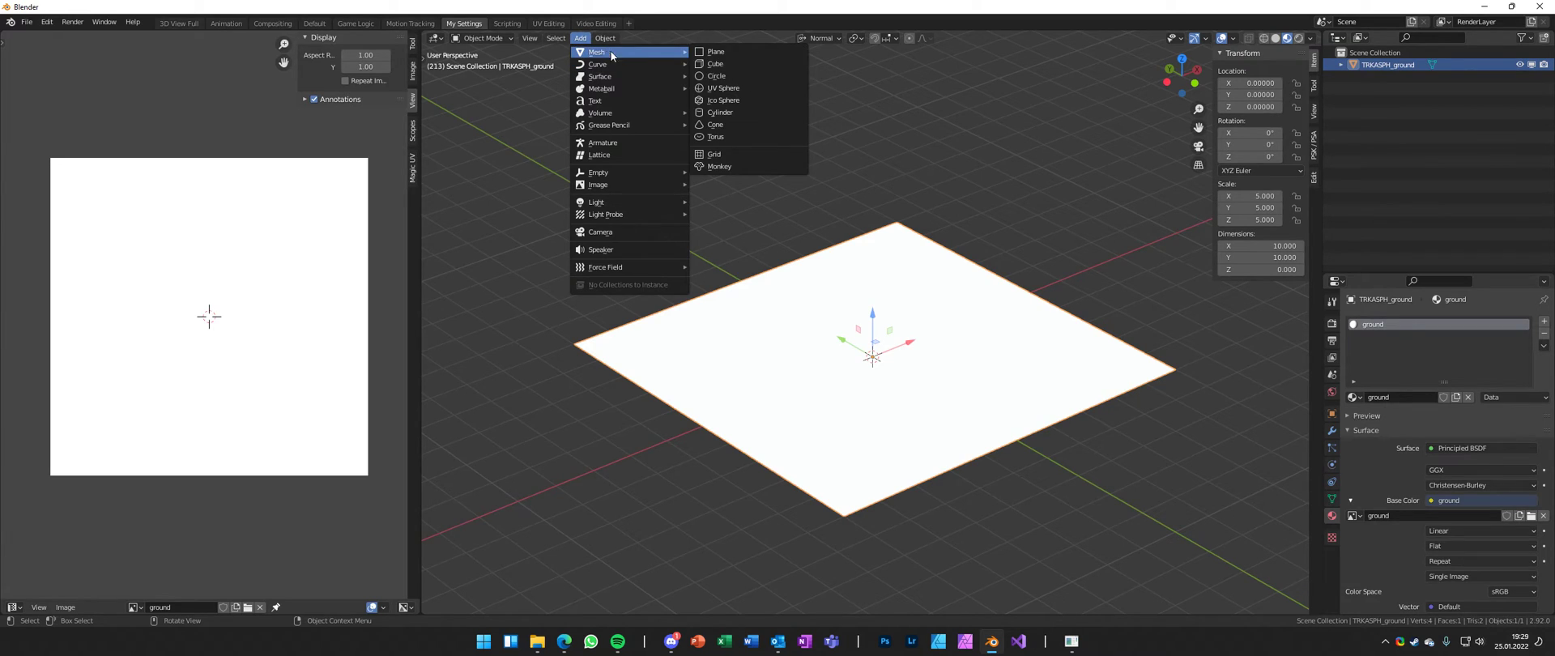
left_click(719, 64)
- Shrink the cube to 0.25 scale and raise it 0.25 along Z onto the ground
scroll(889, 293, "up", 5)
type("s0.5")
key("Return")
key("KP_Decimal")
type("s0.5")
key("Return")
middle_click_drag(774, 285, 793, 282)
type("gz")
type("0.25")
key("Return")
- Snap the cube's origin to the world centre and halve it along Y and X
right_click(859, 176)
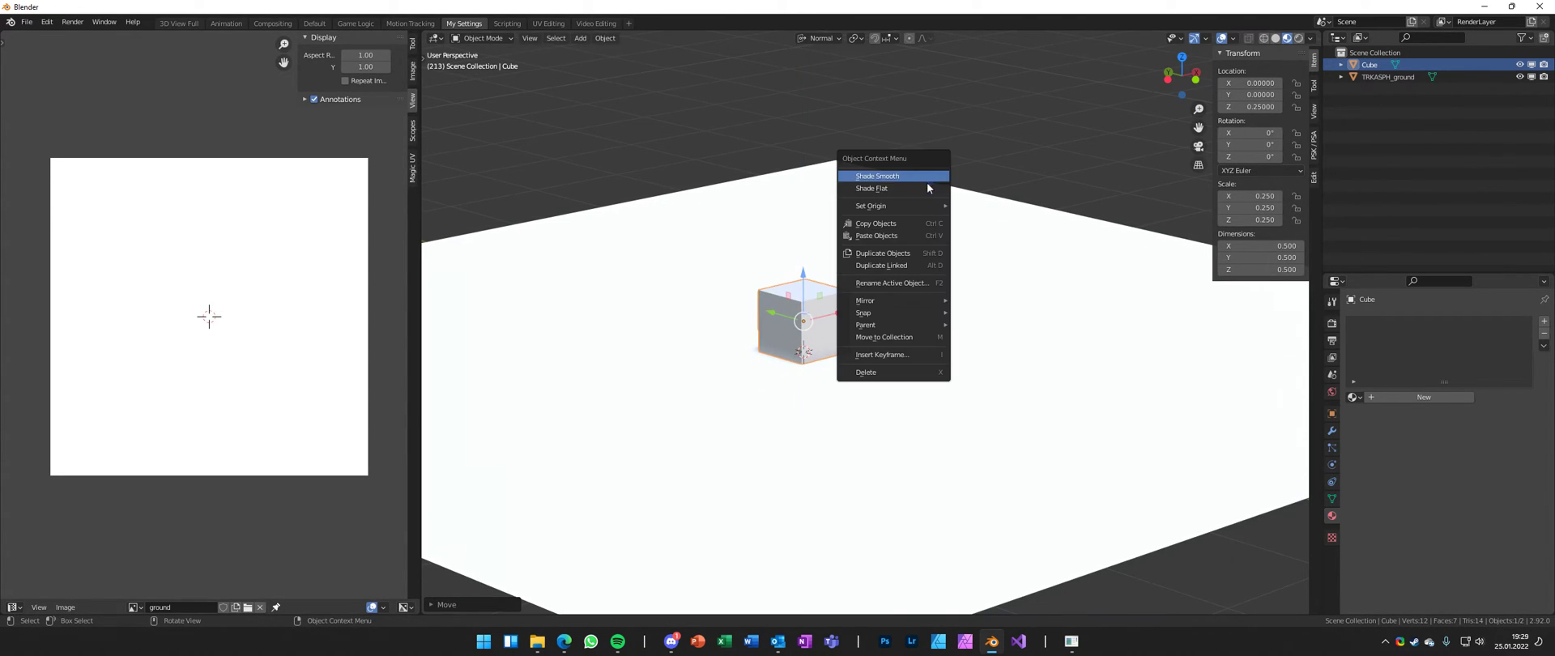
mouse_move(931, 206)
left_click(996, 231)
middle_click_drag(951, 281, 958, 298)
type("sy.5")
key("Return")
key("s")
key("x")
key("x")
type(".5")
key("Return")
- Set the cube's Z dimension to 2 to make a tall pillar
middle_click_drag(958, 295, 876, 329)
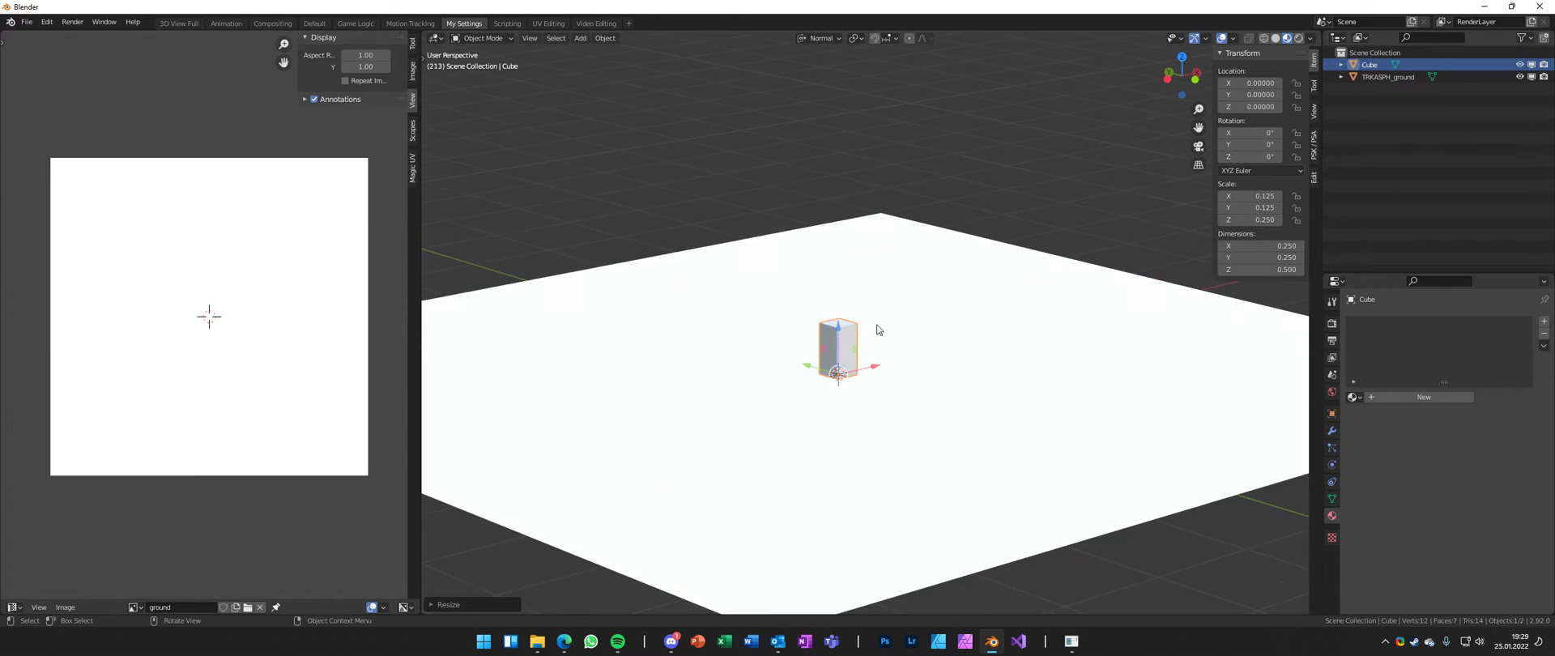
left_click(1268, 271)
type("2")
key("Return")
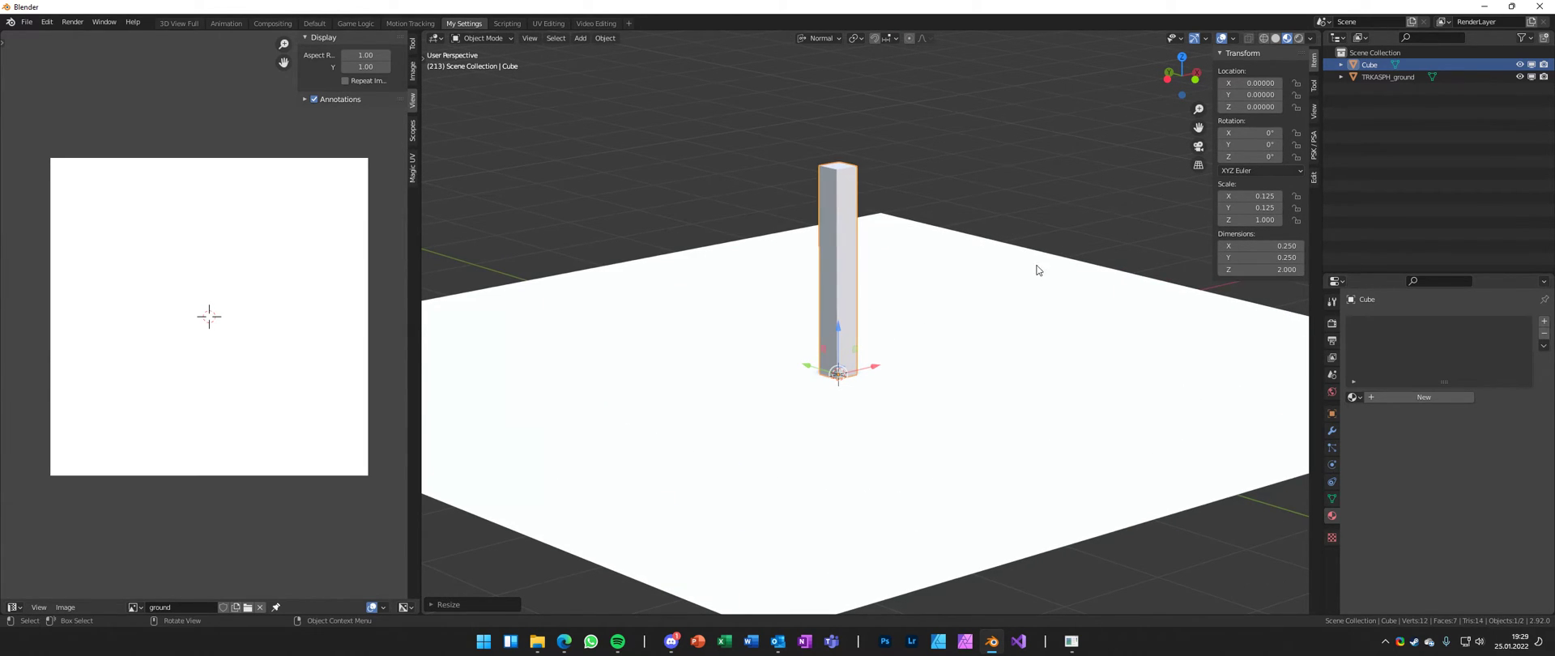
middle_click_drag(1027, 271, 913, 357)
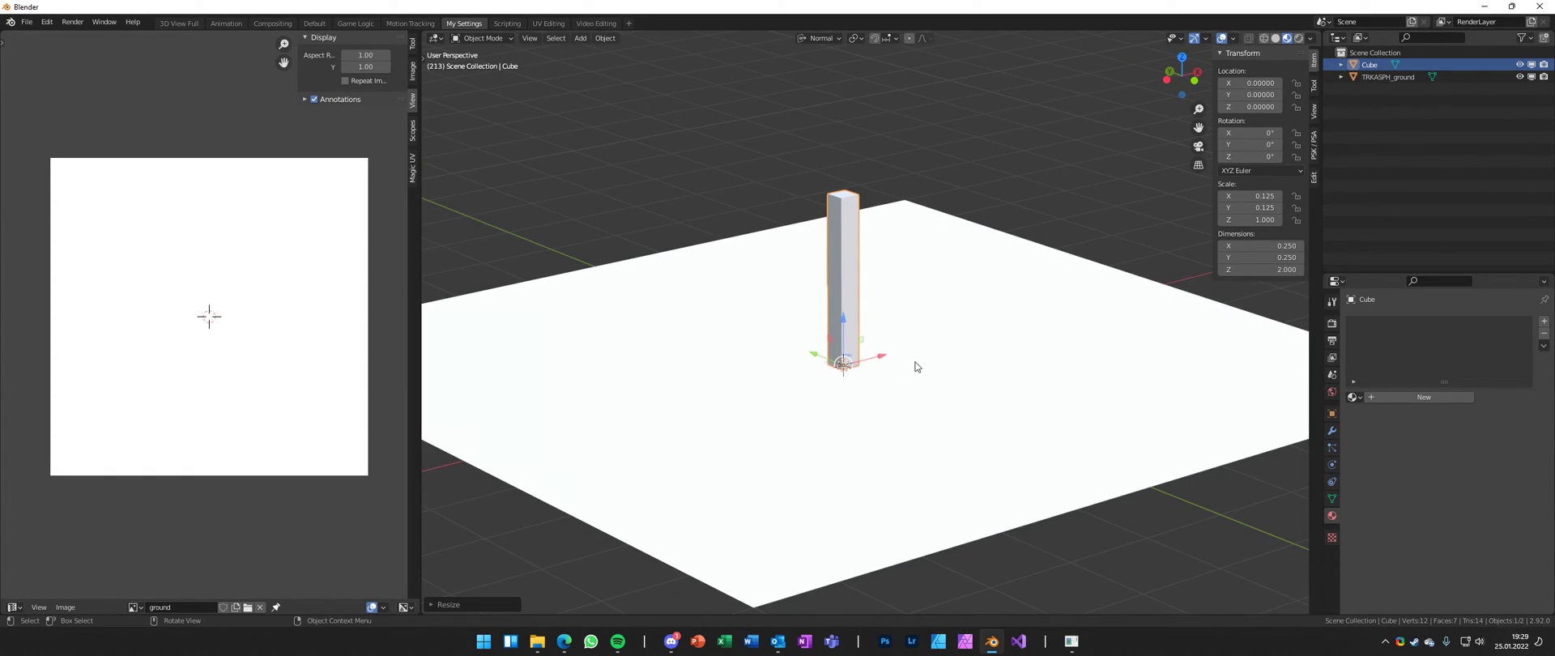
- Move the pillar 2 units along the X axis
key("x")
key("g")
key("x")
key("x")
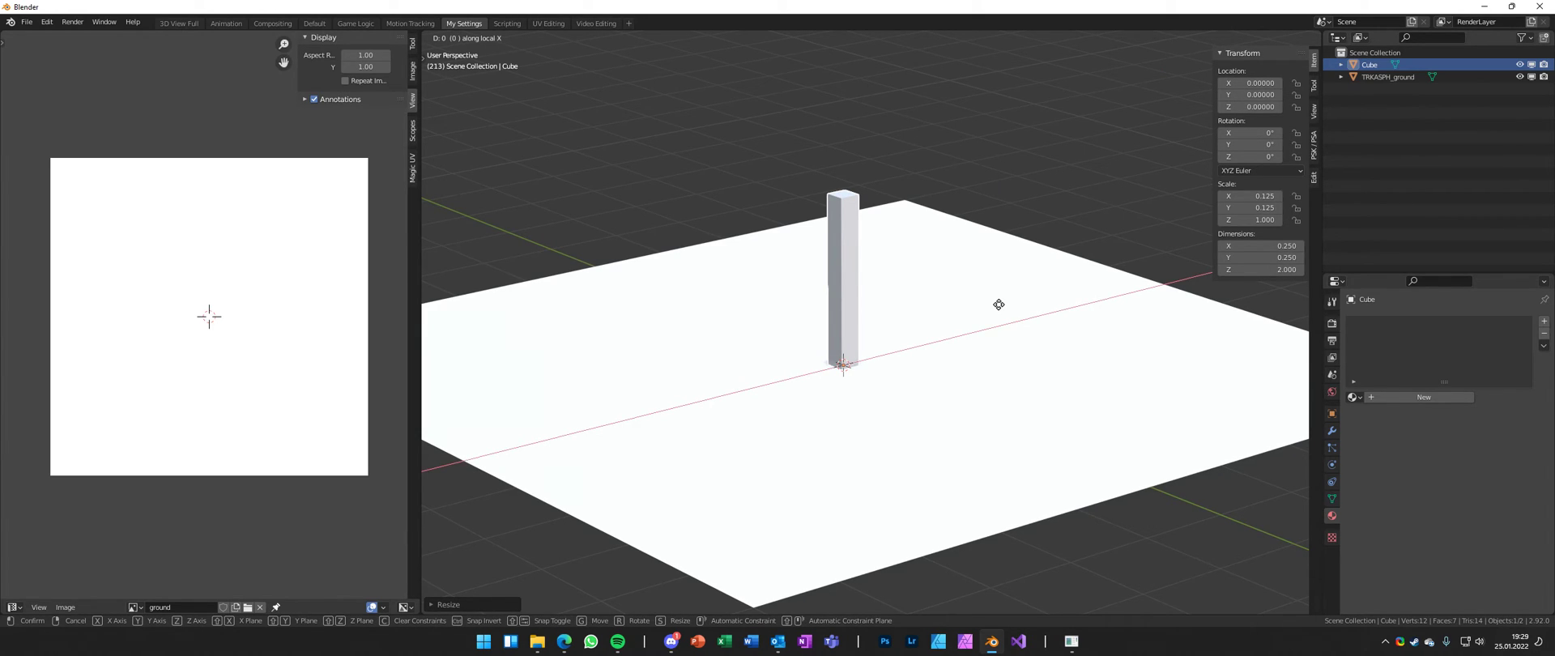
key("2")
key("Return")
middle_click_drag(998, 304, 865, 342)
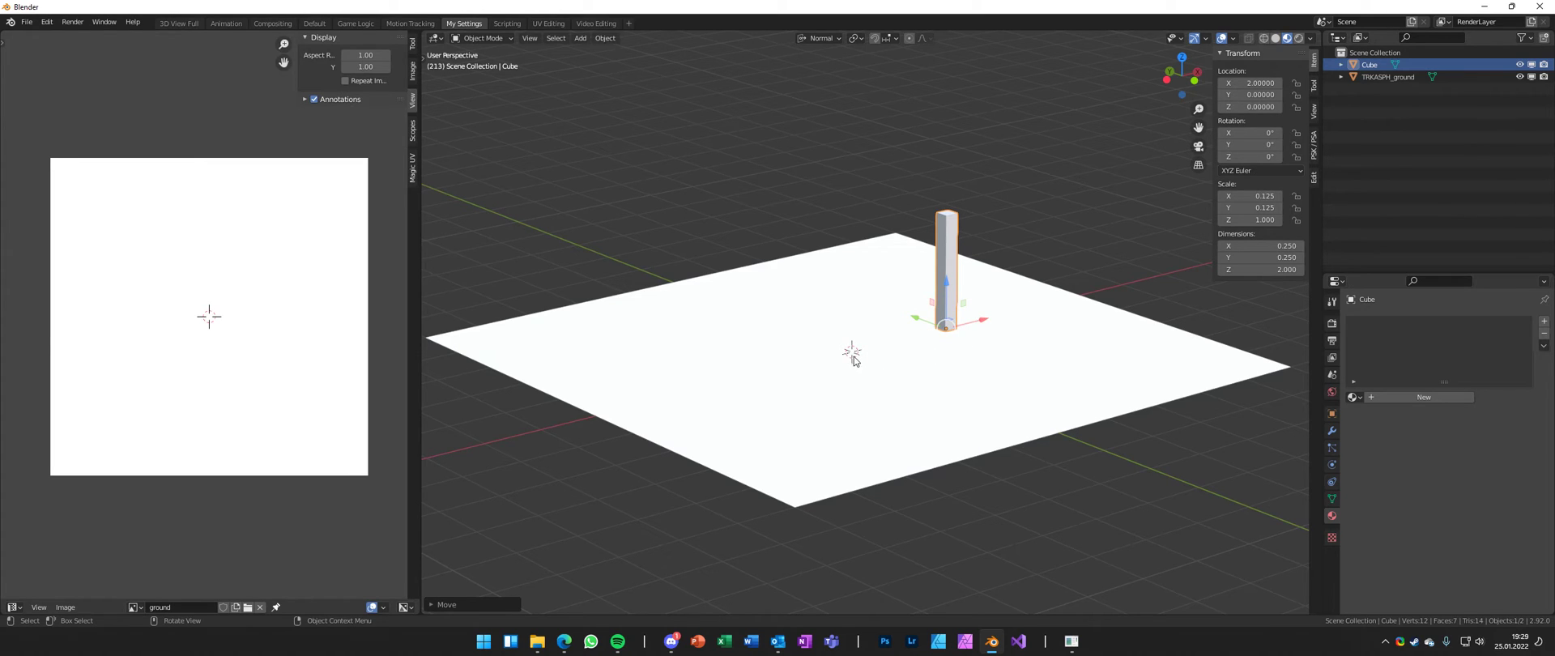
middle_click_drag(877, 348, 956, 319)
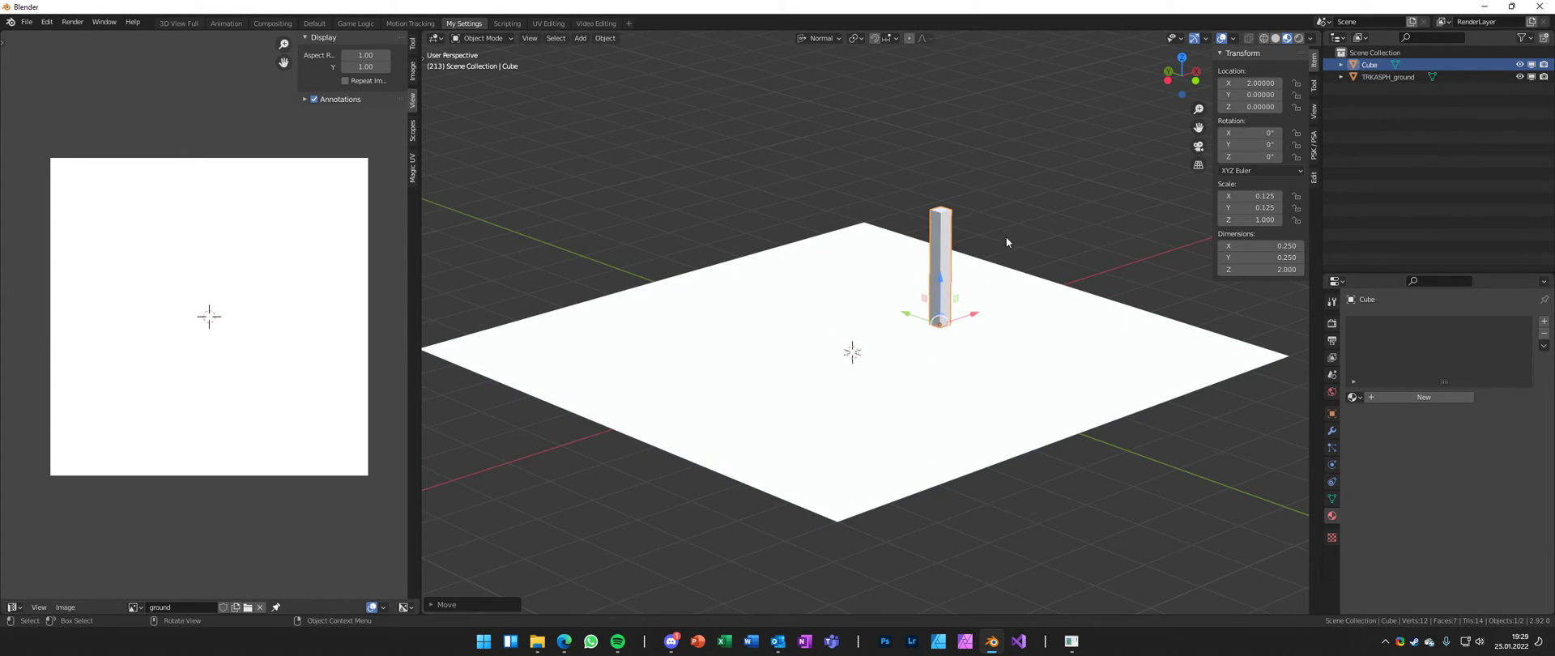
- Rename the cube to WLLCONC_pillar
key("F2")
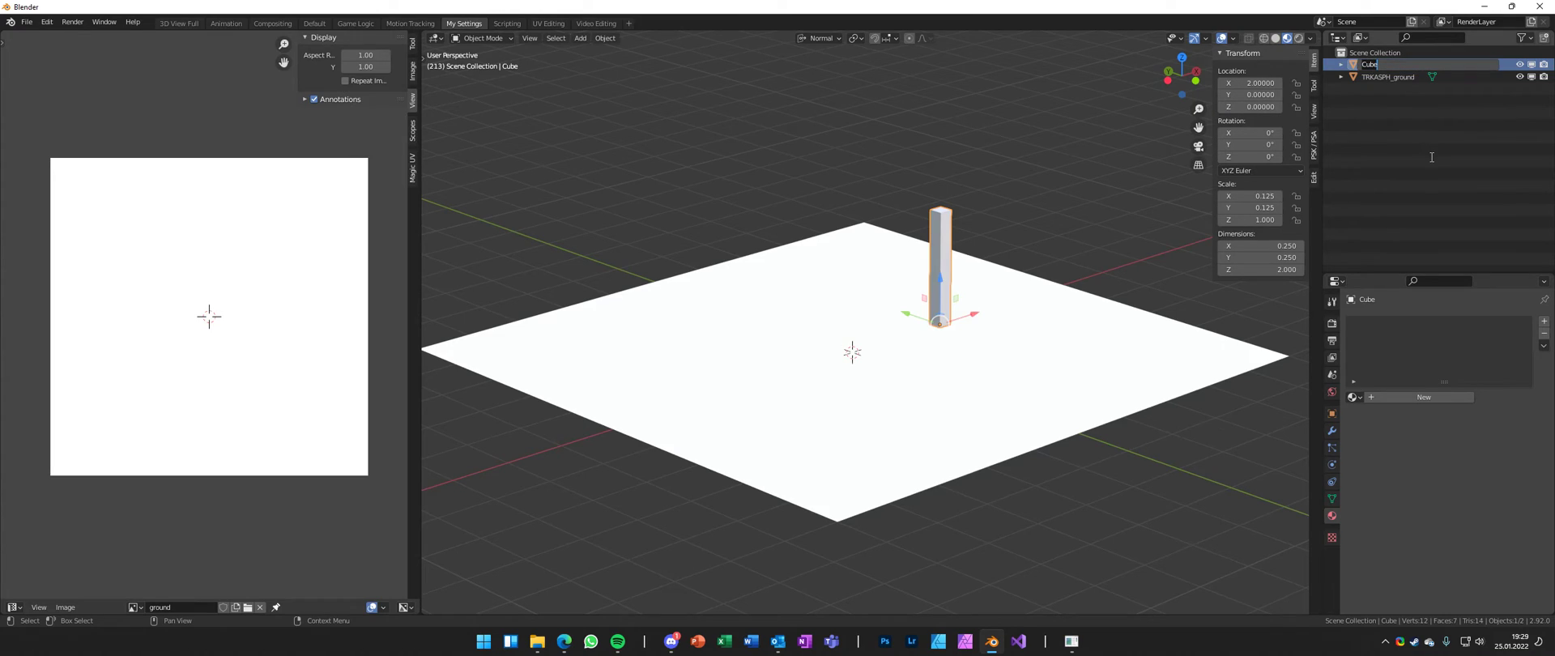
type("WLLCONC_pillar")
key("Return")
middle_click_drag(1008, 229, 1004, 225)
- Add a new material to the pillar and name it pillar
left_click(1353, 396)
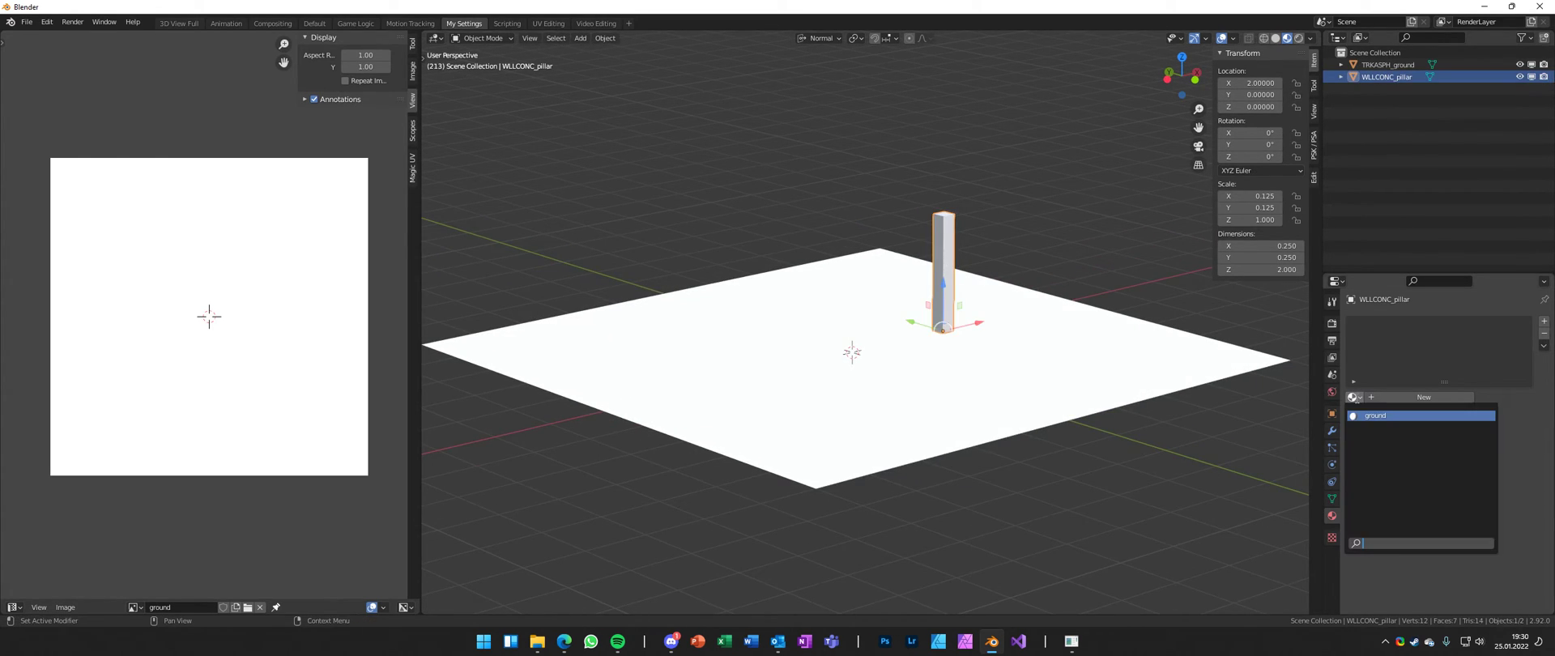
left_click(1543, 322)
left_click(1426, 397)
double_click(1387, 322)
type("pillar")
key("Return")
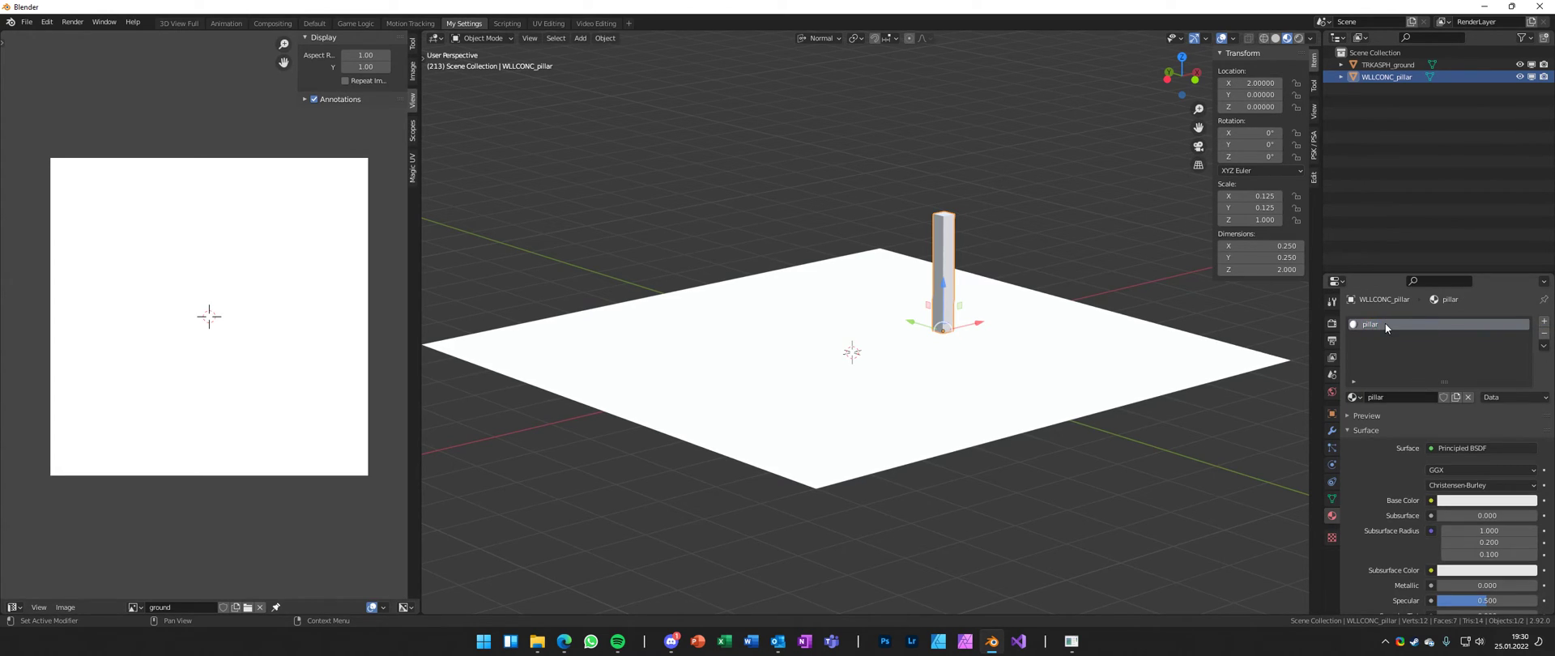
- Drive Base Color with a new light green image texture named pillar
left_click(1431, 500)
left_click(1203, 392)
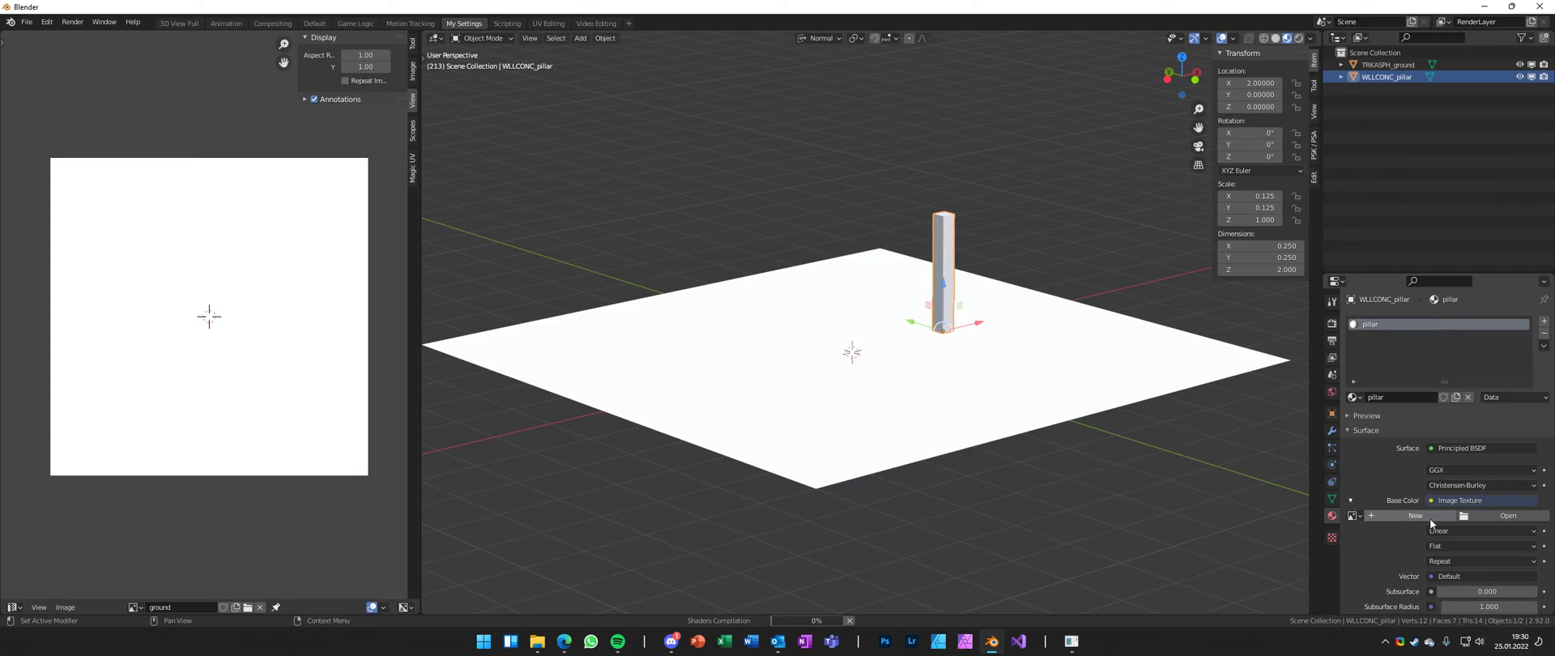
left_click(1427, 516)
type("pillar")
left_click(1437, 543)
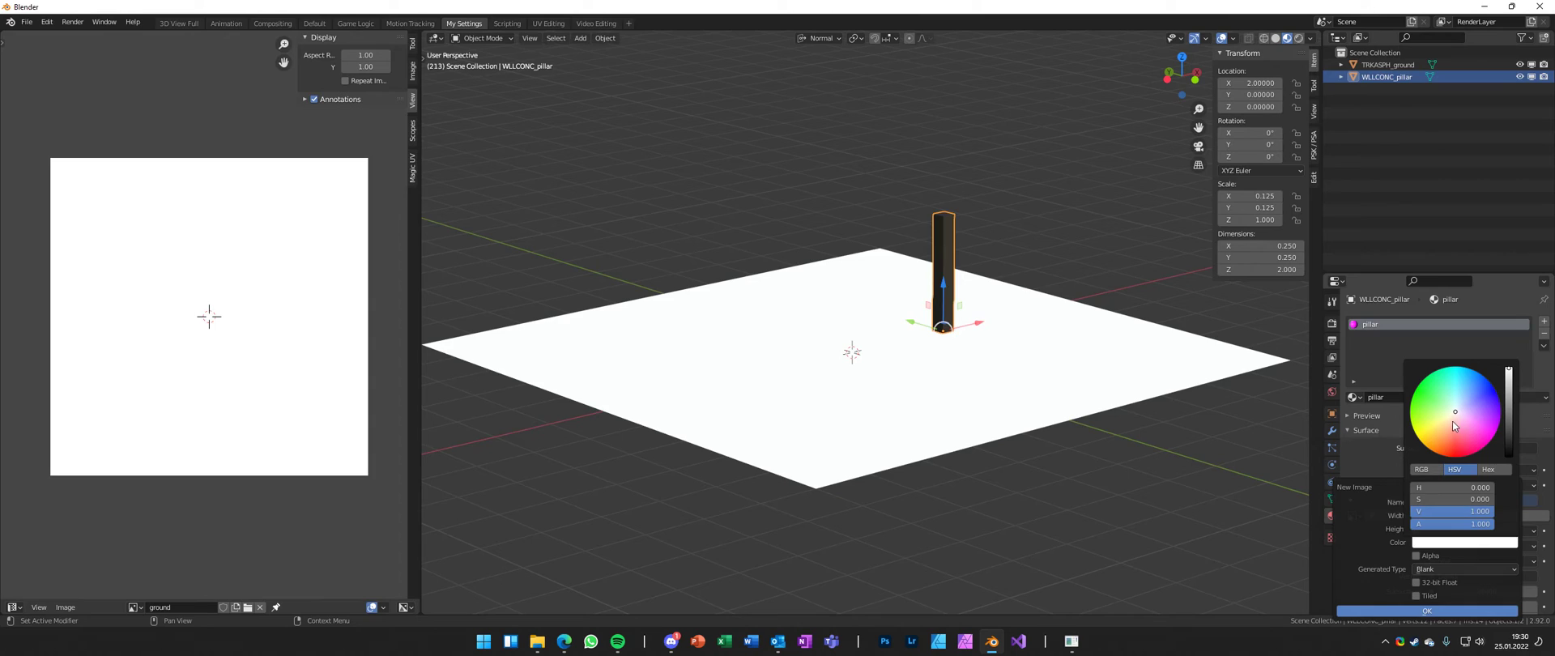
left_click_drag(1453, 427, 1440, 394)
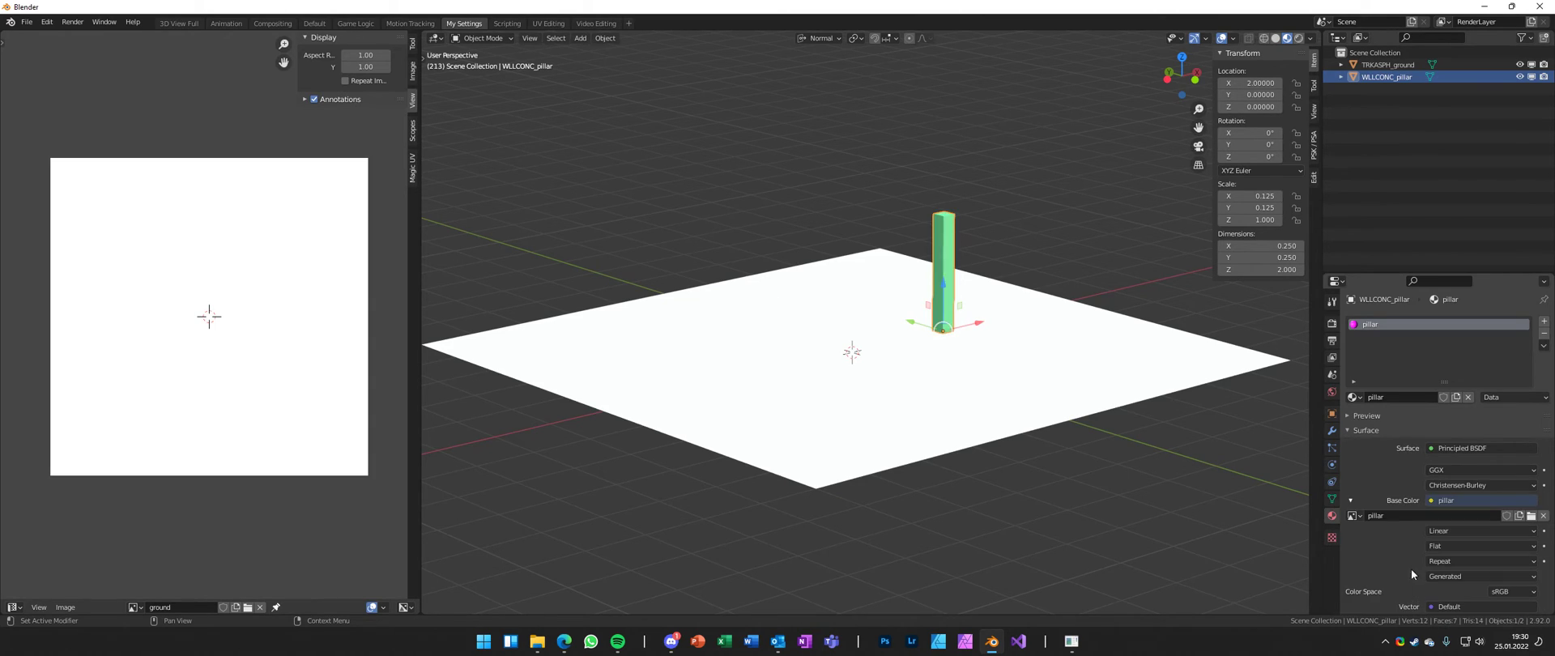
- Save the green pillar image in Targa format as pillar.tga
left_click(133, 607)
left_click(141, 506)
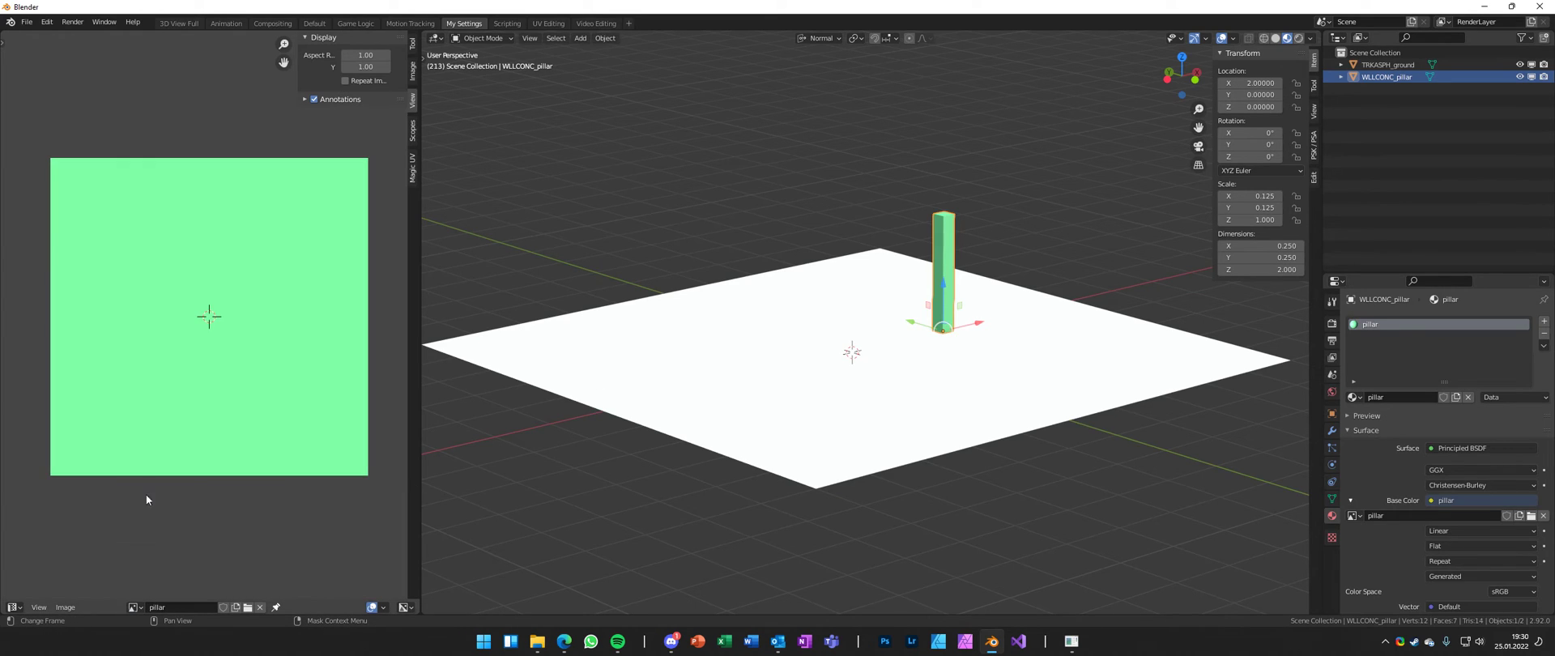
left_click(65, 606)
left_click(89, 499)
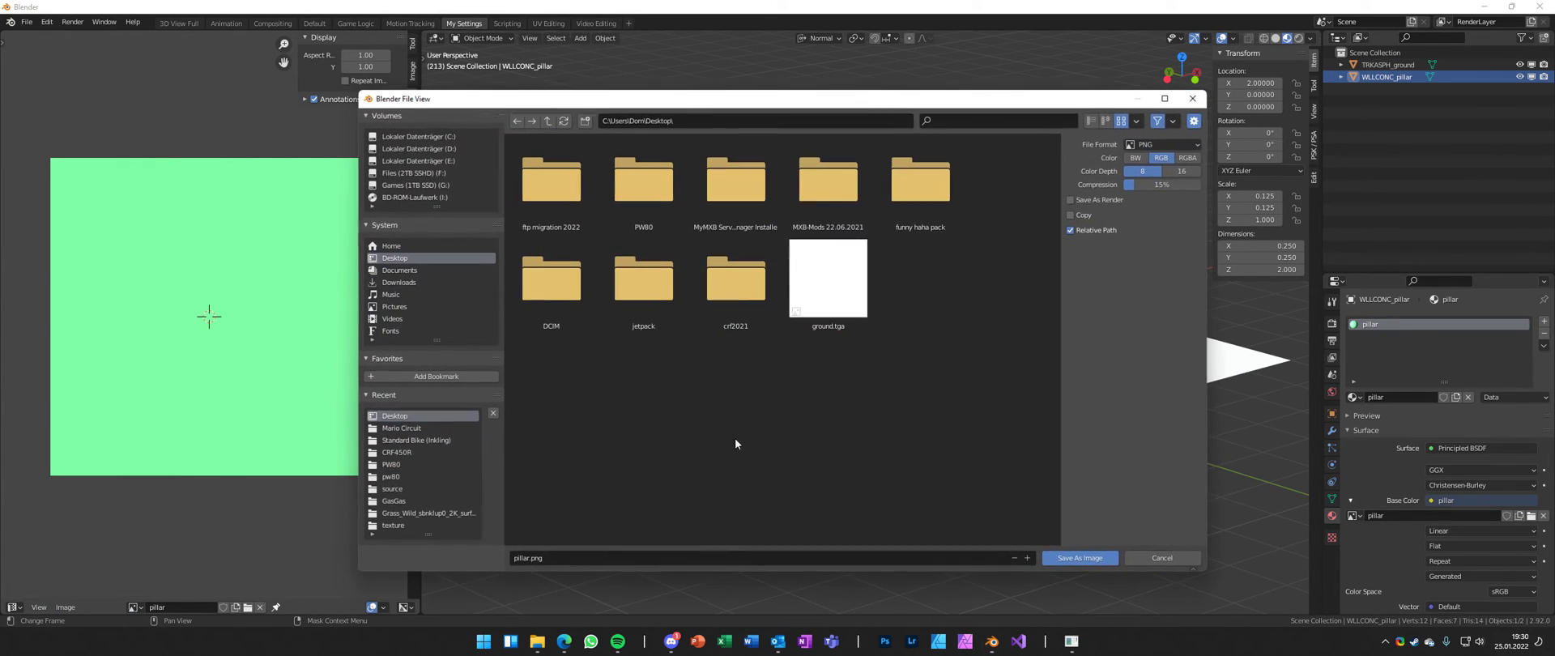
left_click(620, 558)
left_click(1162, 144)
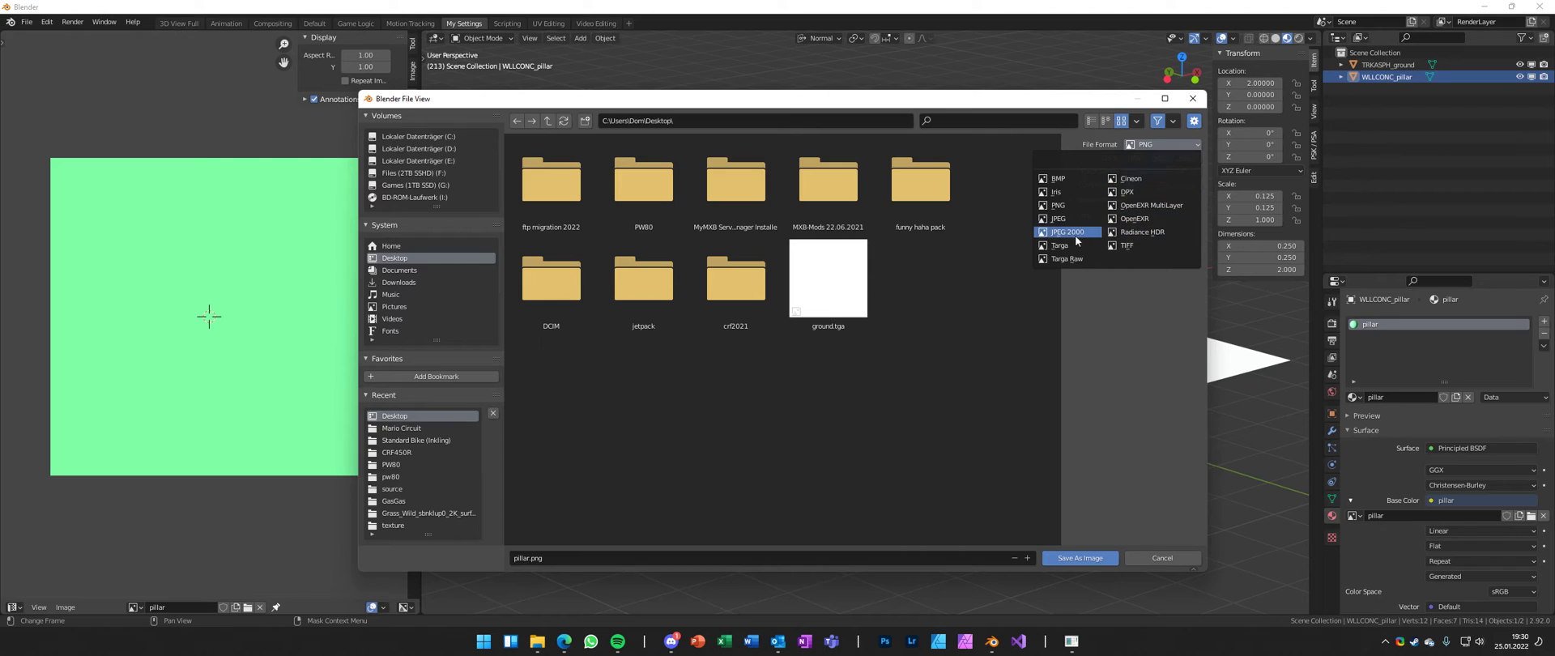
left_click(1130, 237)
left_click(1077, 558)
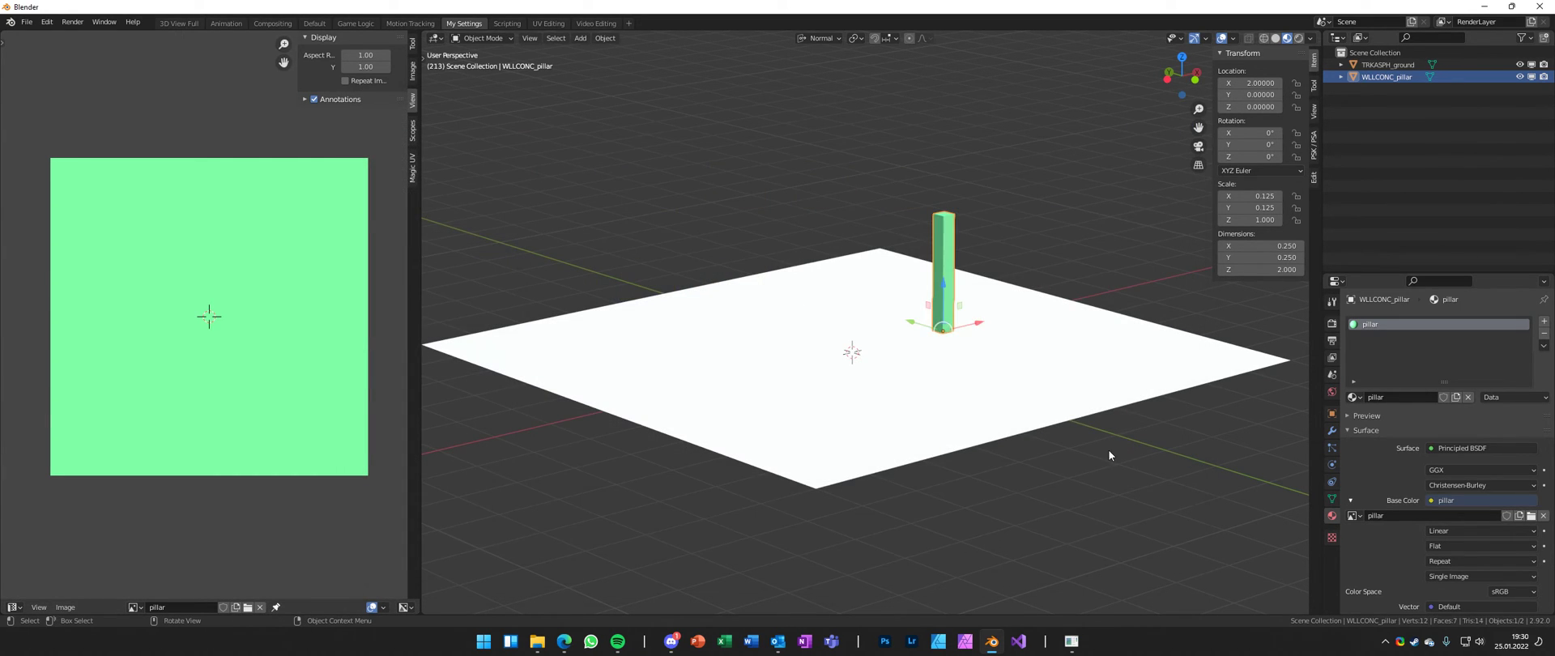
- Replace the pillar texture's image with the saved pillar.tga file
left_click(1110, 451)
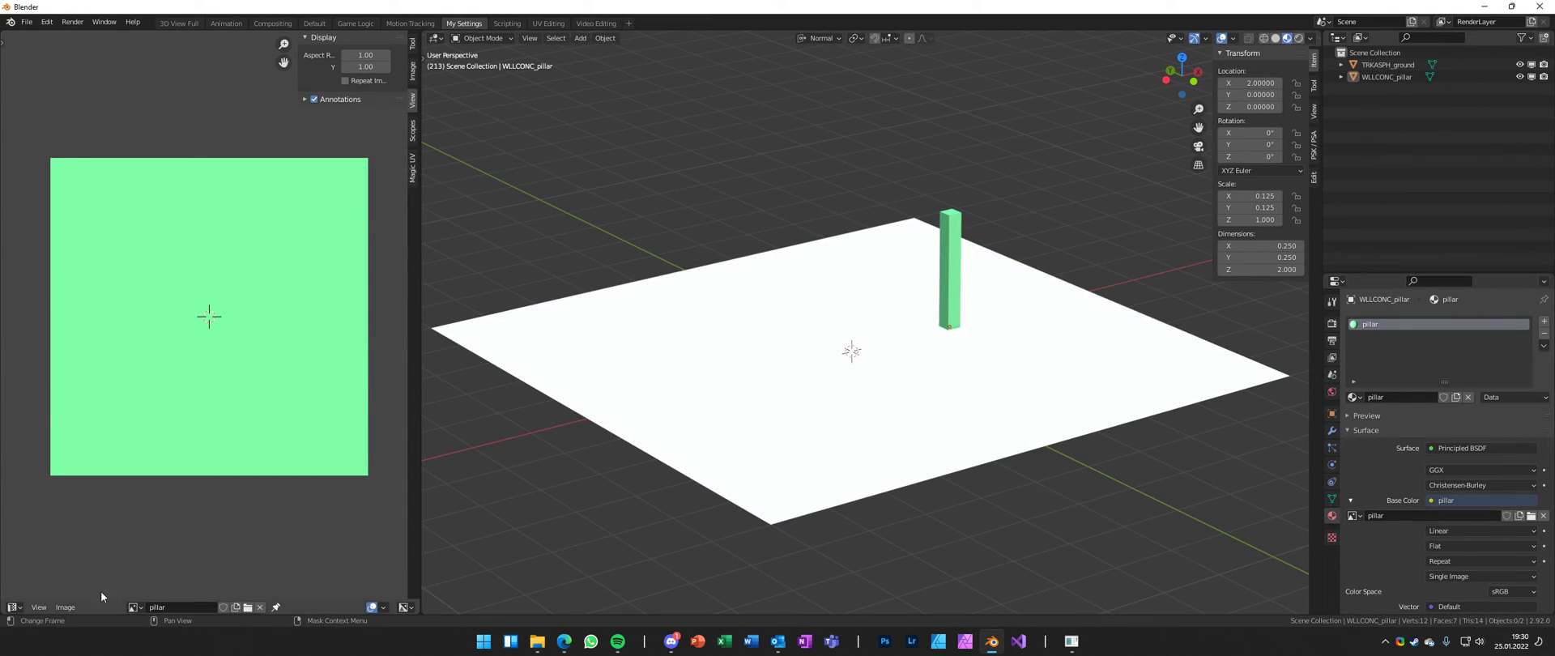
left_click(65, 606)
left_click(87, 557)
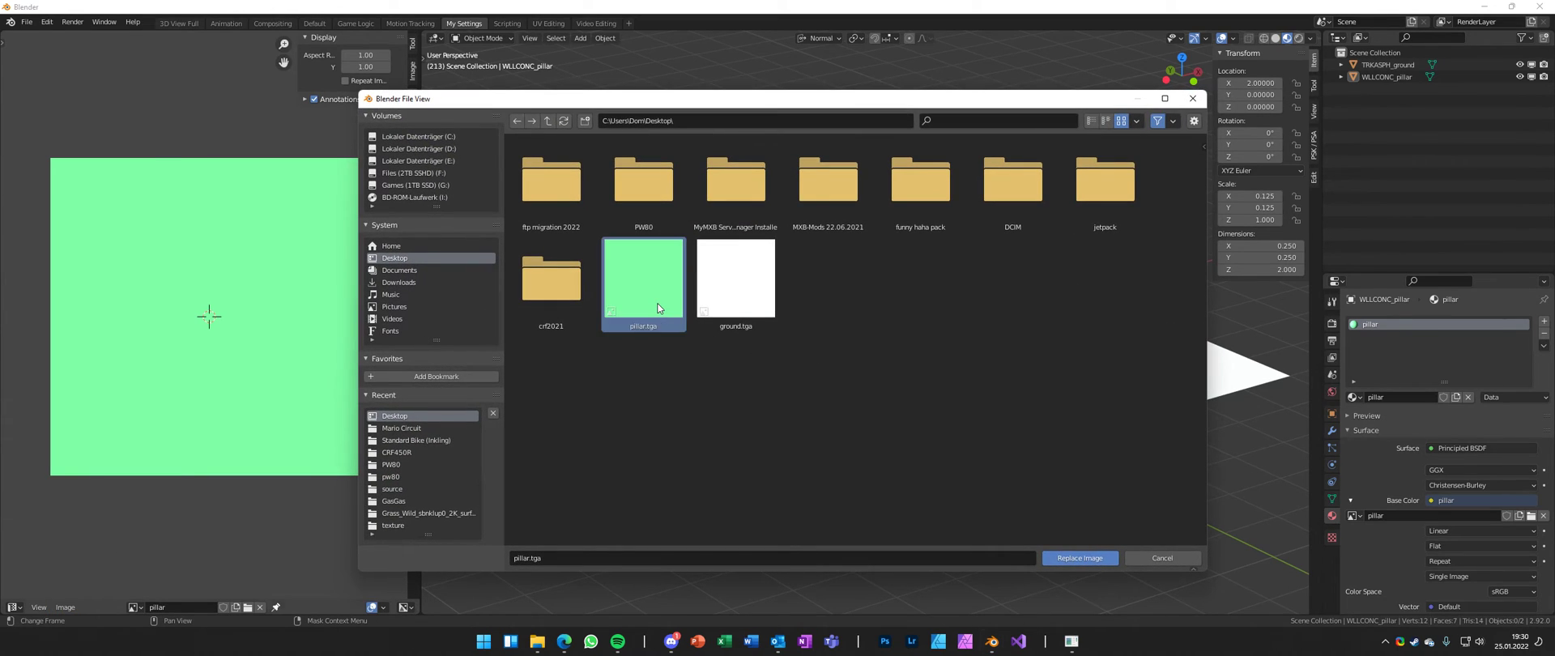
double_click(645, 278)
middle_click_drag(778, 283, 971, 243)
left_click(943, 387)
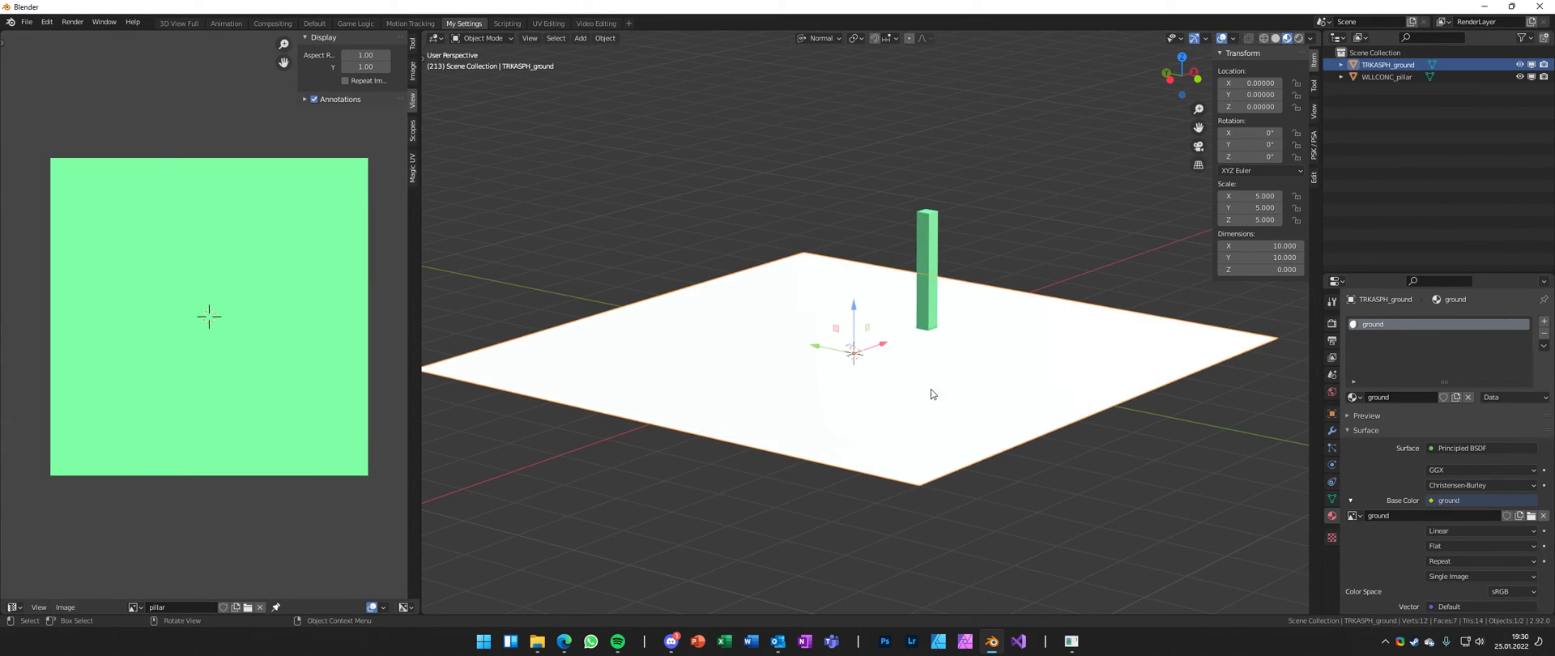
middle_click_drag(943, 387, 864, 300)
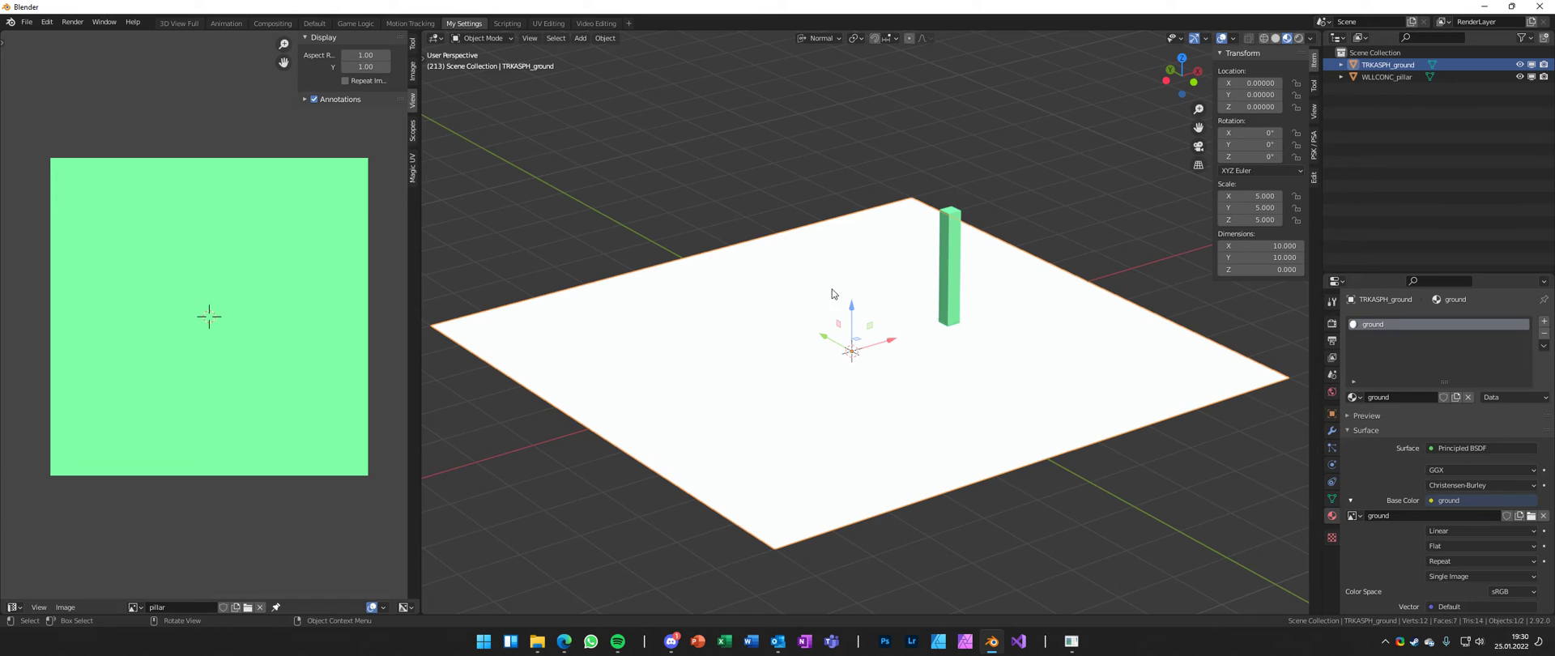
scroll(838, 288, "down", 1)
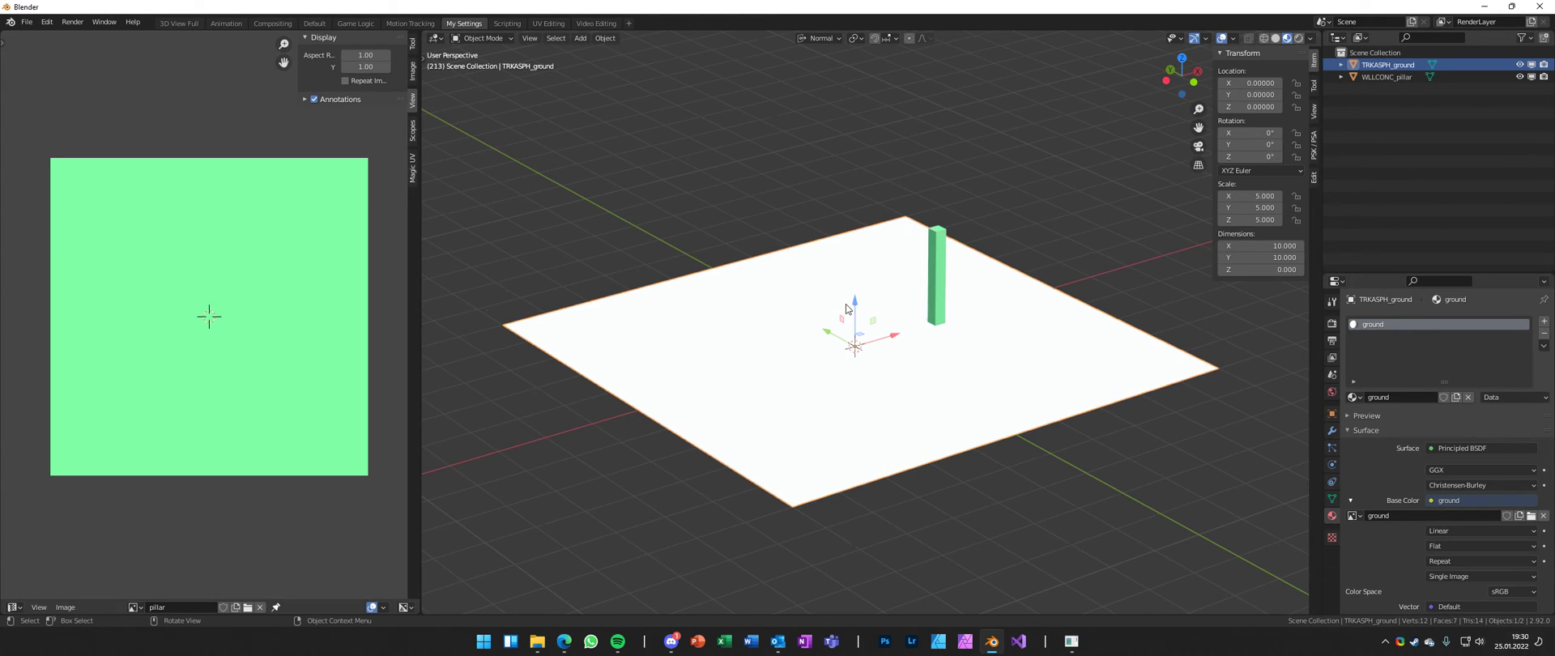
- Select the pillar and export the scene as bg.fbx
left_click(929, 290)
middle_click_drag(929, 290, 887, 296)
left_click(27, 22)
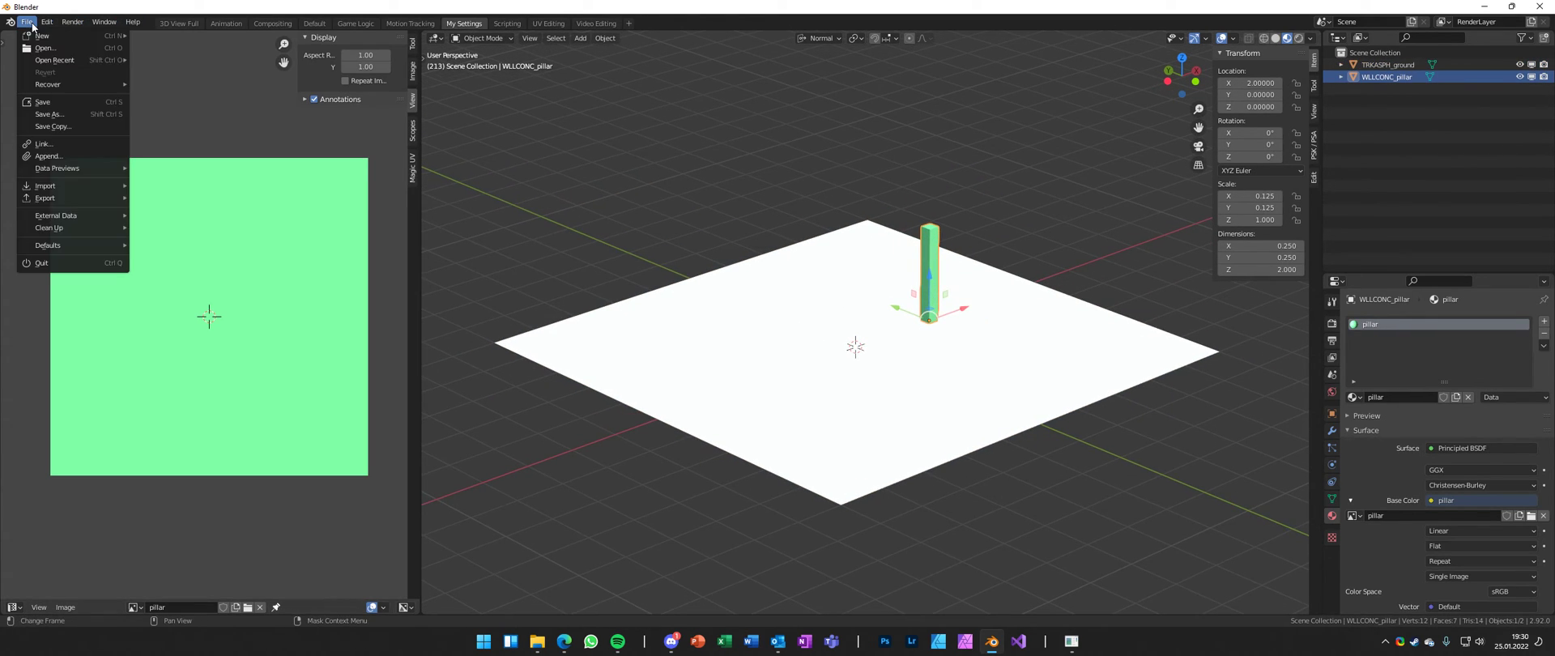
mouse_move(60, 199)
left_click(186, 278)
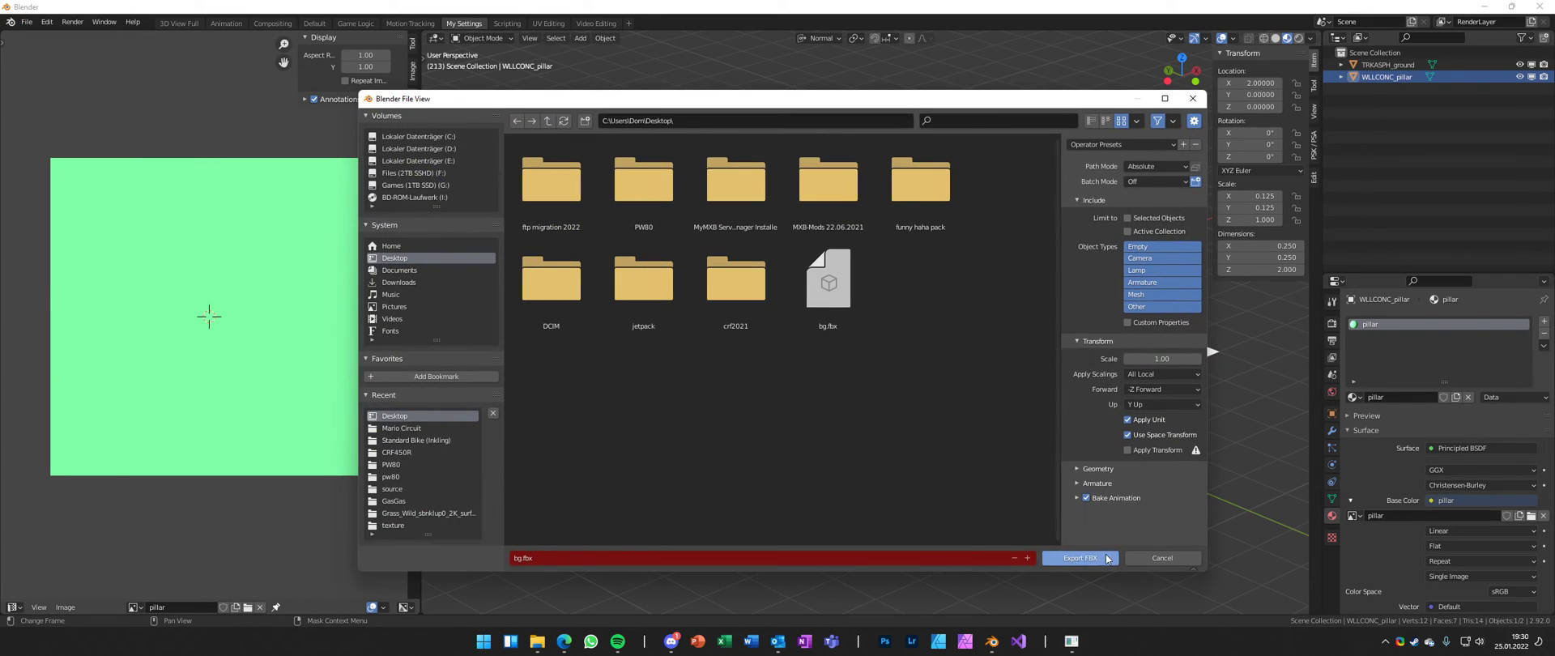
left_click(1081, 557)
- Convert bg.fbx to bg.map in FBX2EDF and launch MX Bikes
left_click(1073, 639)
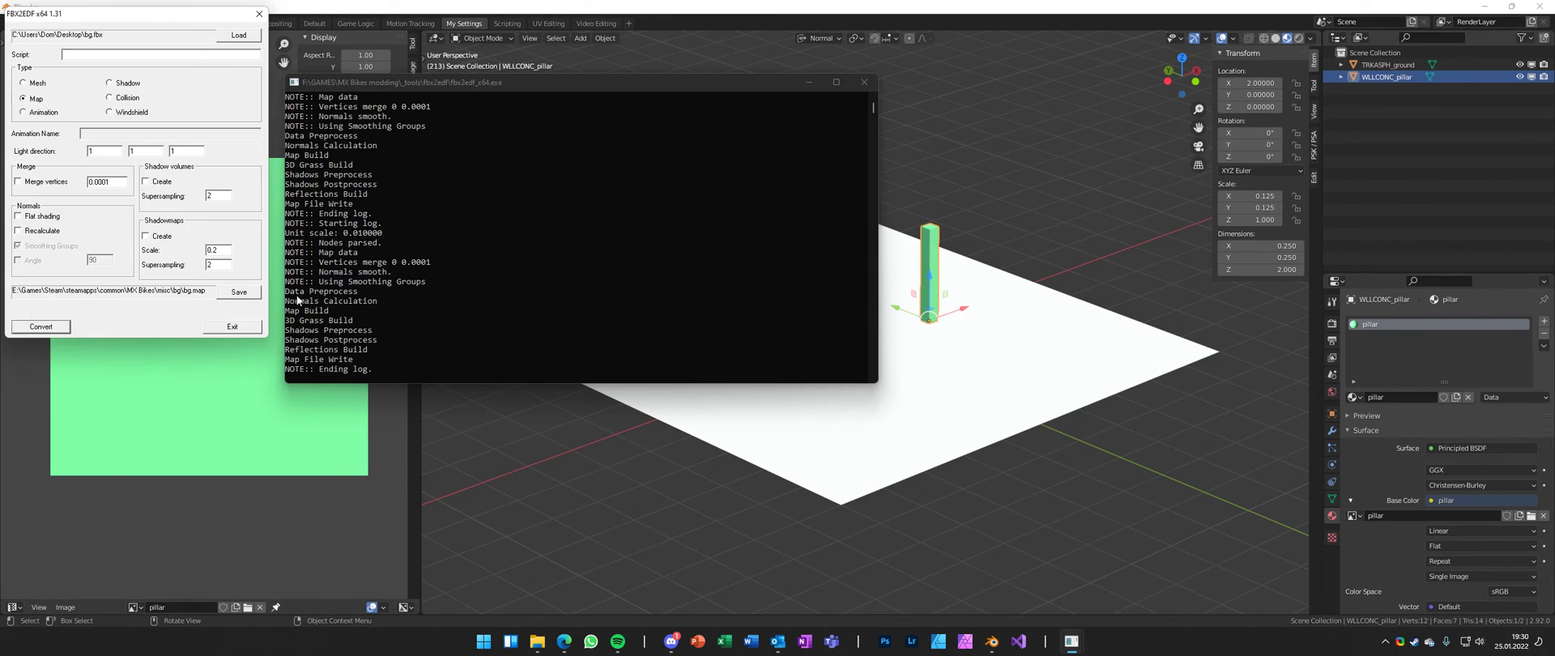
left_click(25, 328)
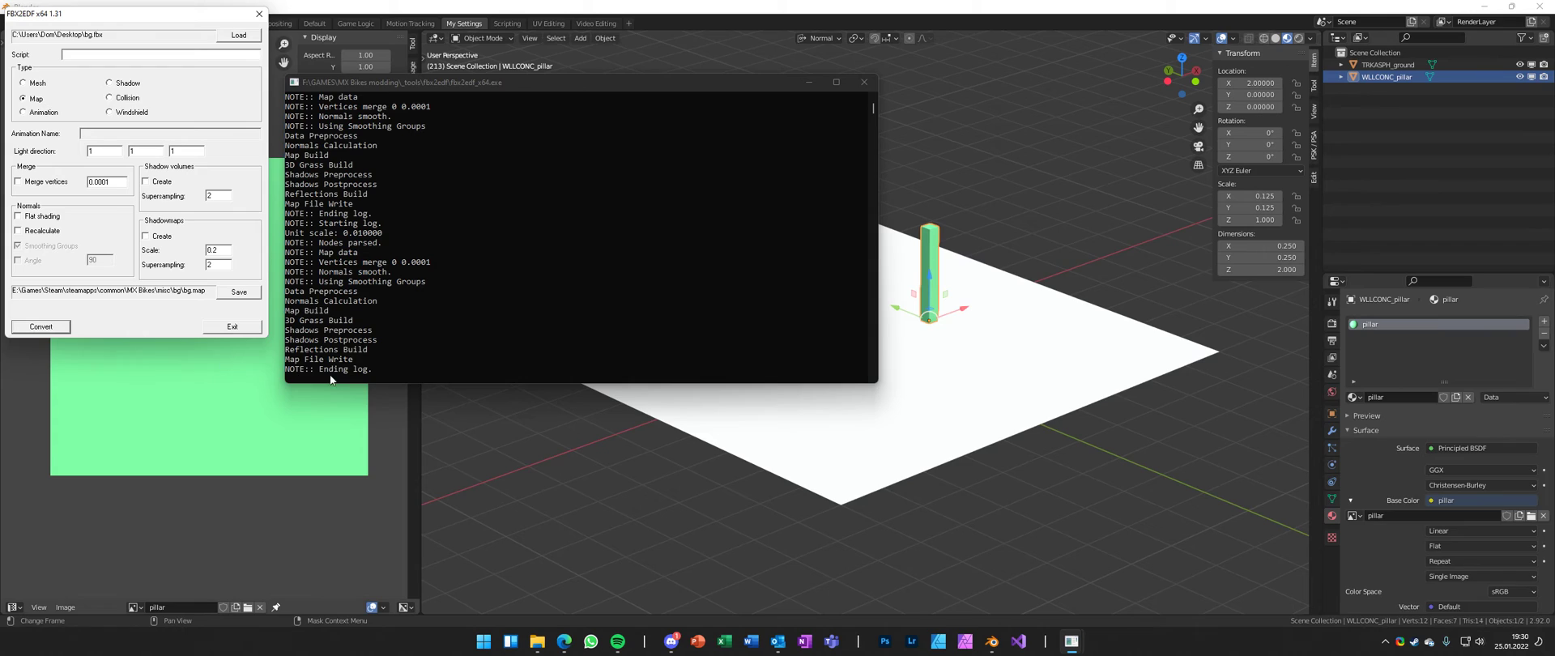
right_click(1407, 647)
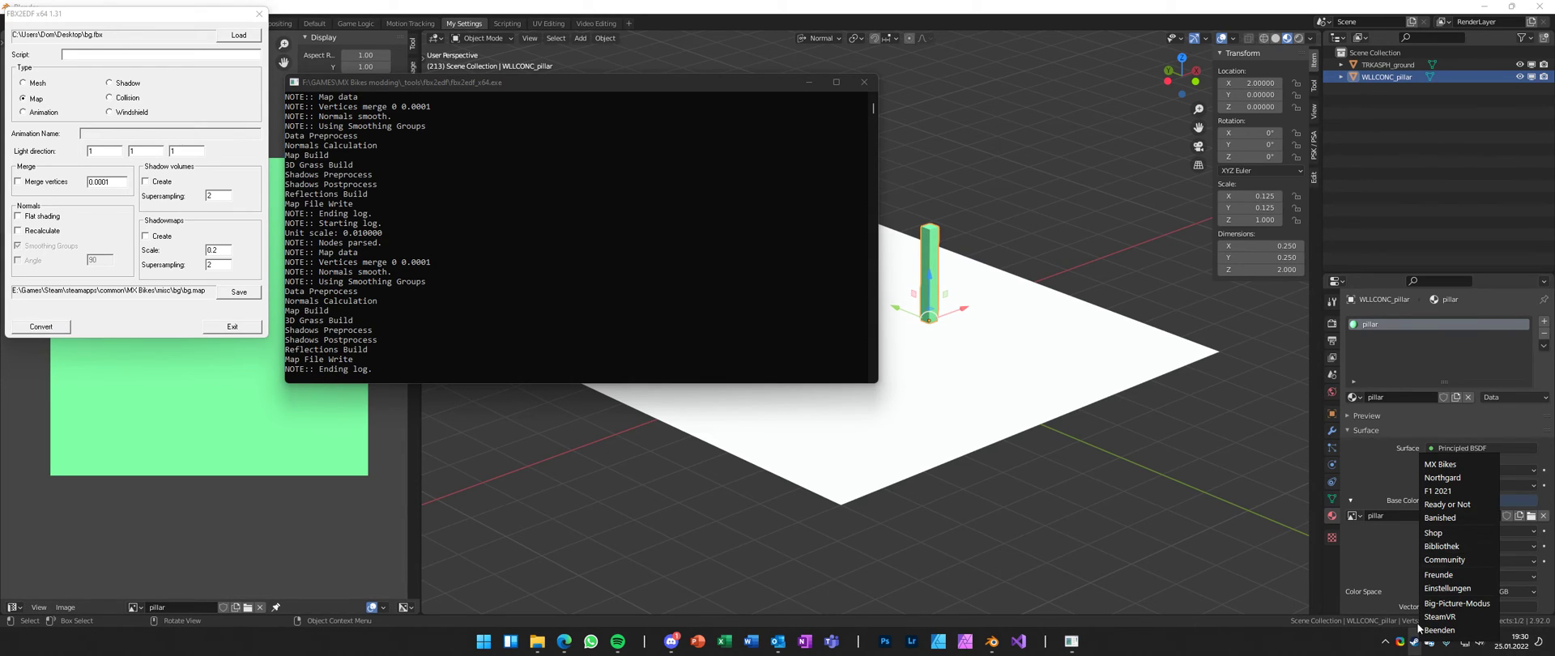
left_click(1445, 468)
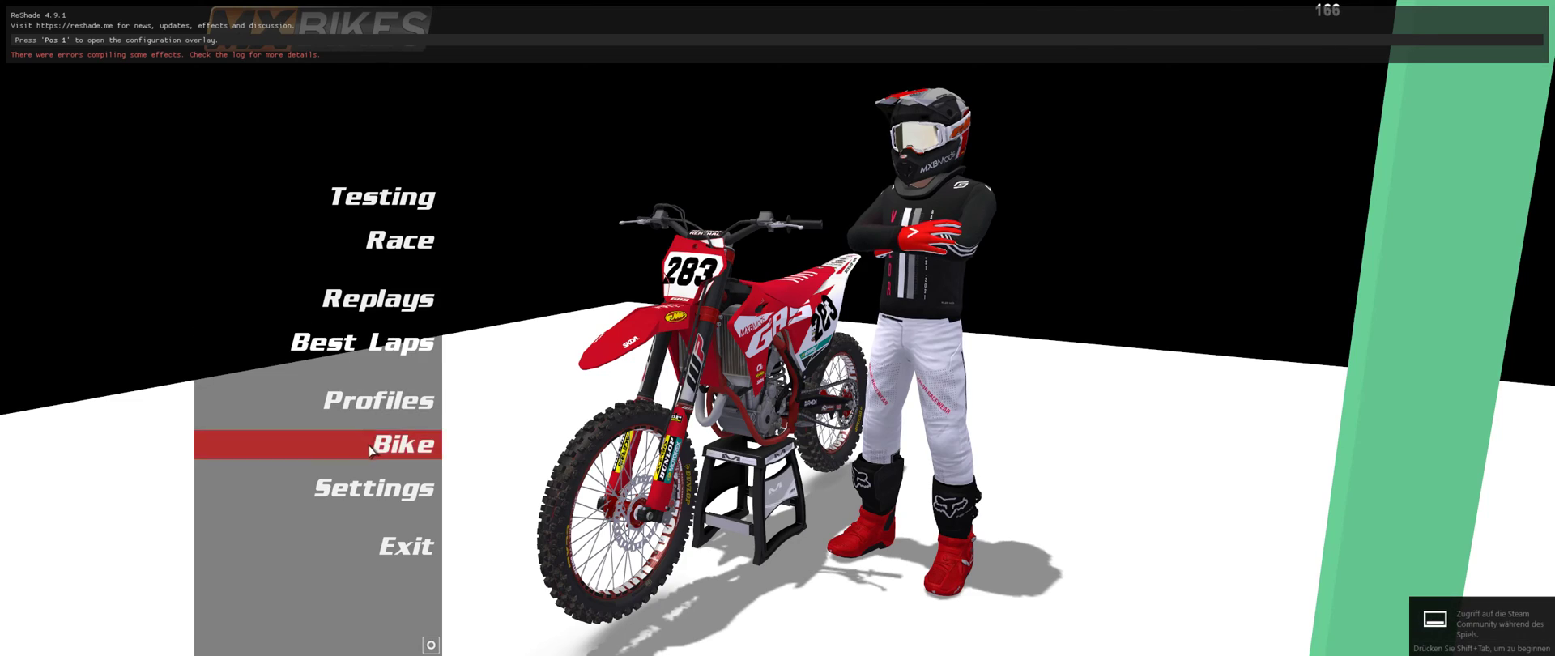
- Open the Bike Selection screen to view the pillar background
left_click(404, 444)
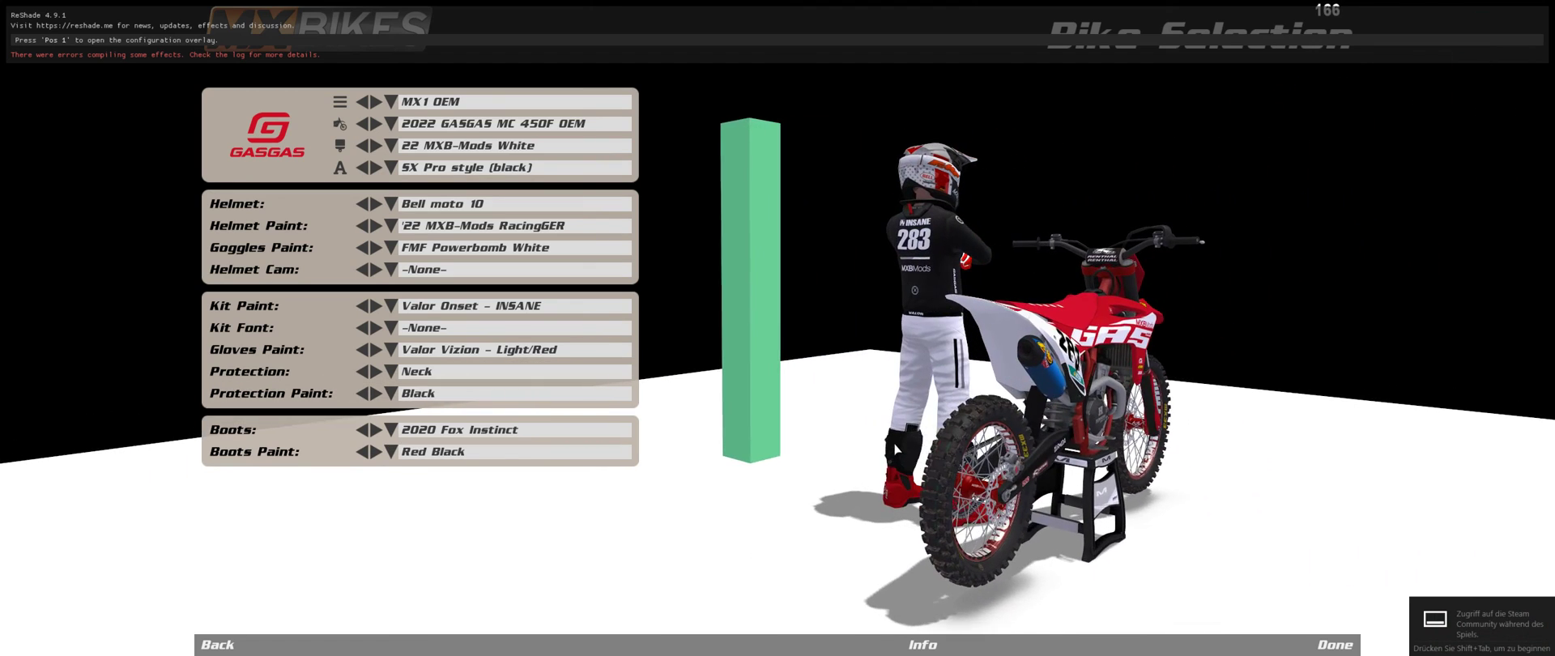